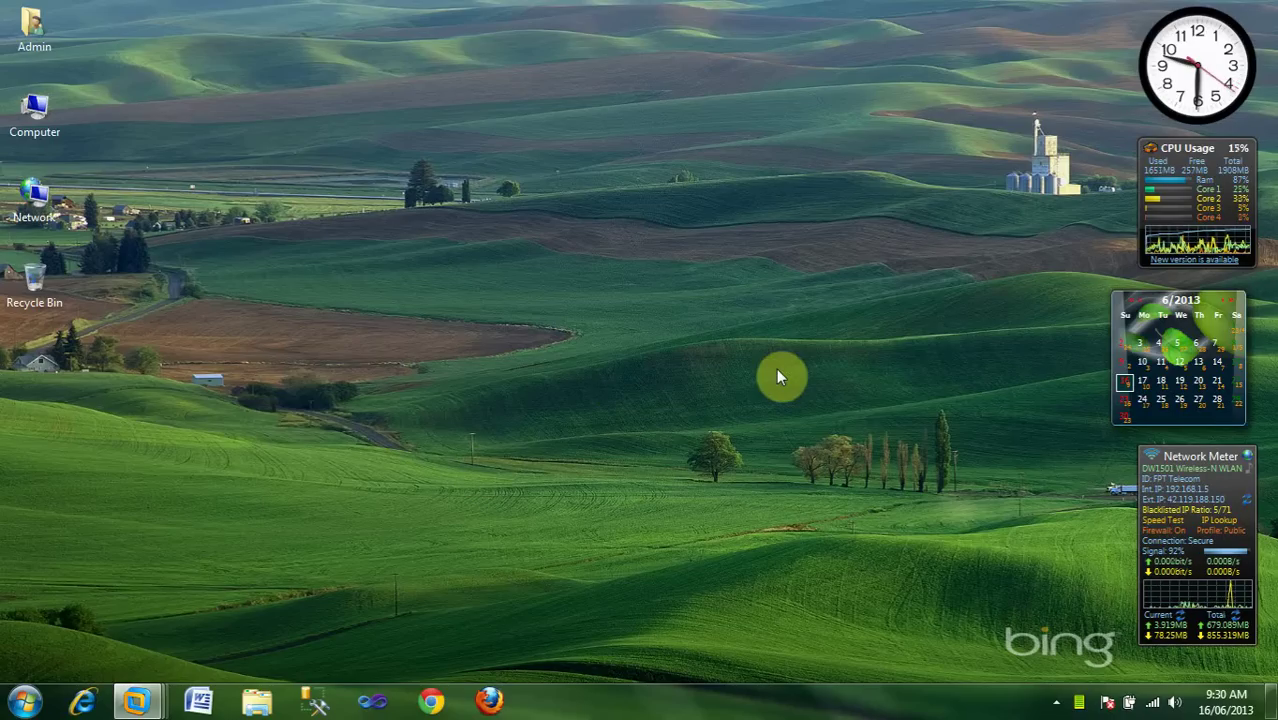
- Close the Home tab of VMware Workstation from its window previews, keeping both virtual machines open
{"action": "mouse_move", "coordinate": [137, 690]}
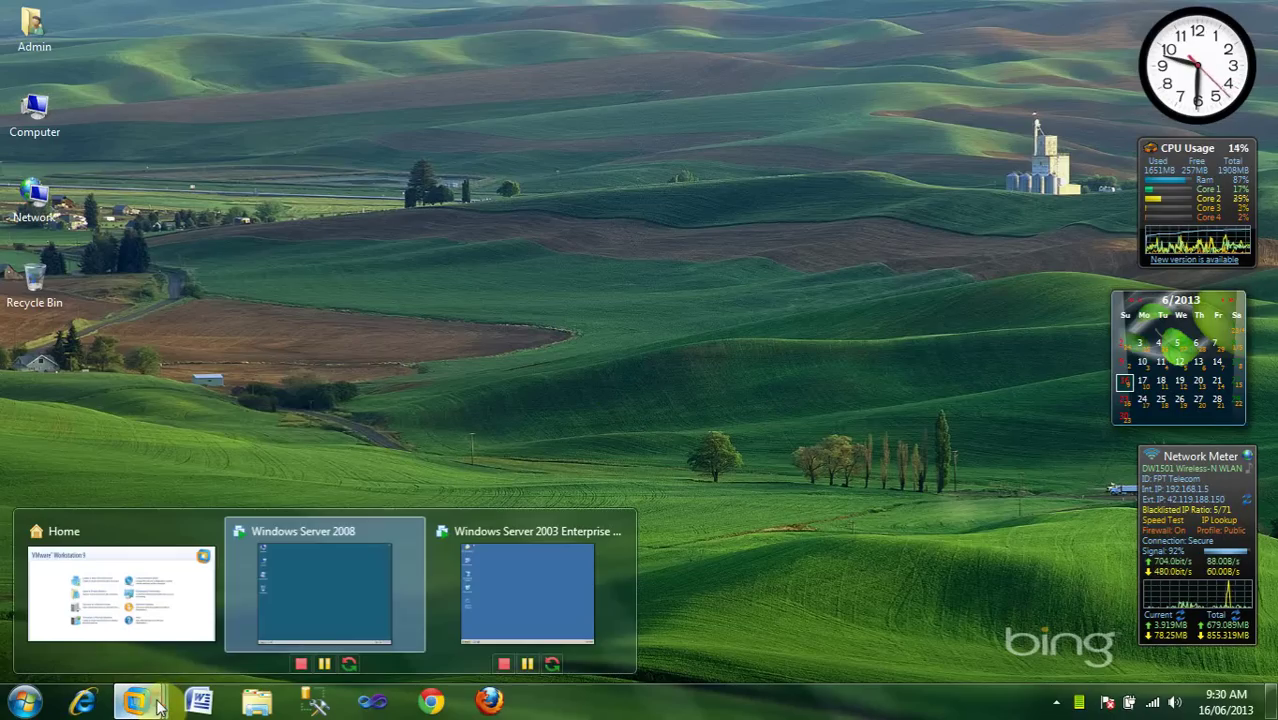
{"action": "left_click", "coordinate": [207, 533]}
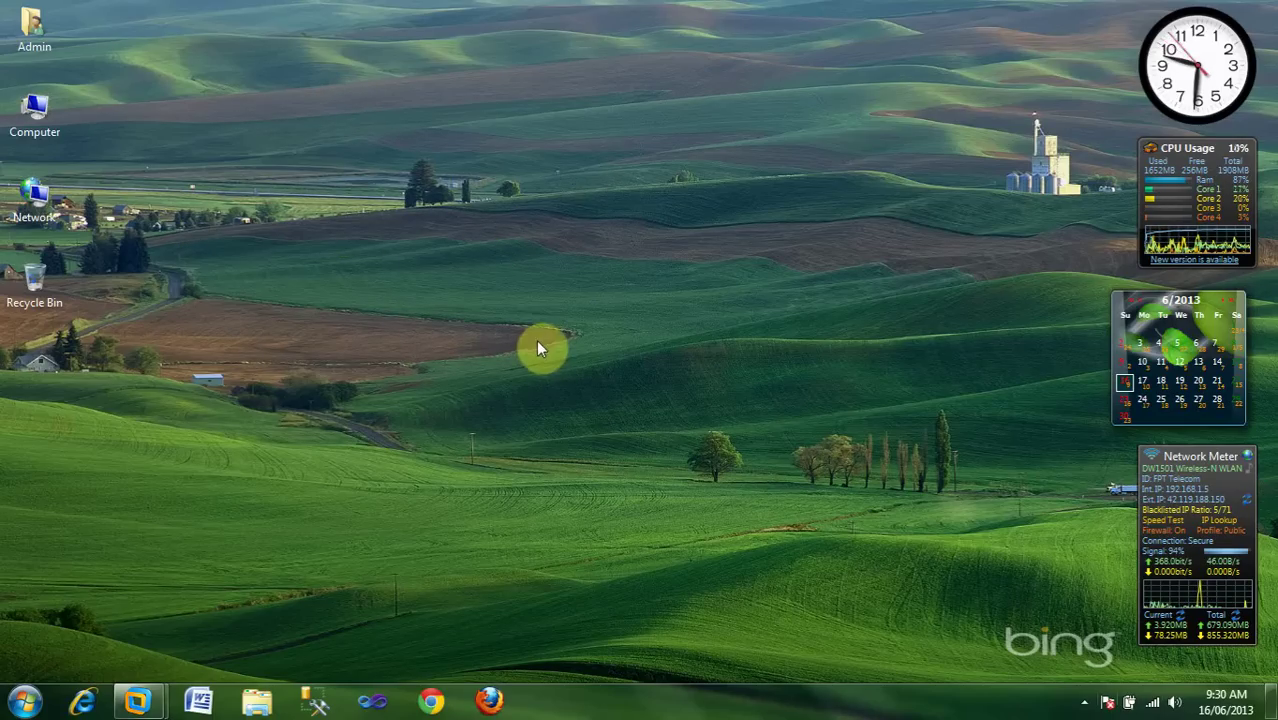
{"action": "mouse_move", "coordinate": [137, 700]}
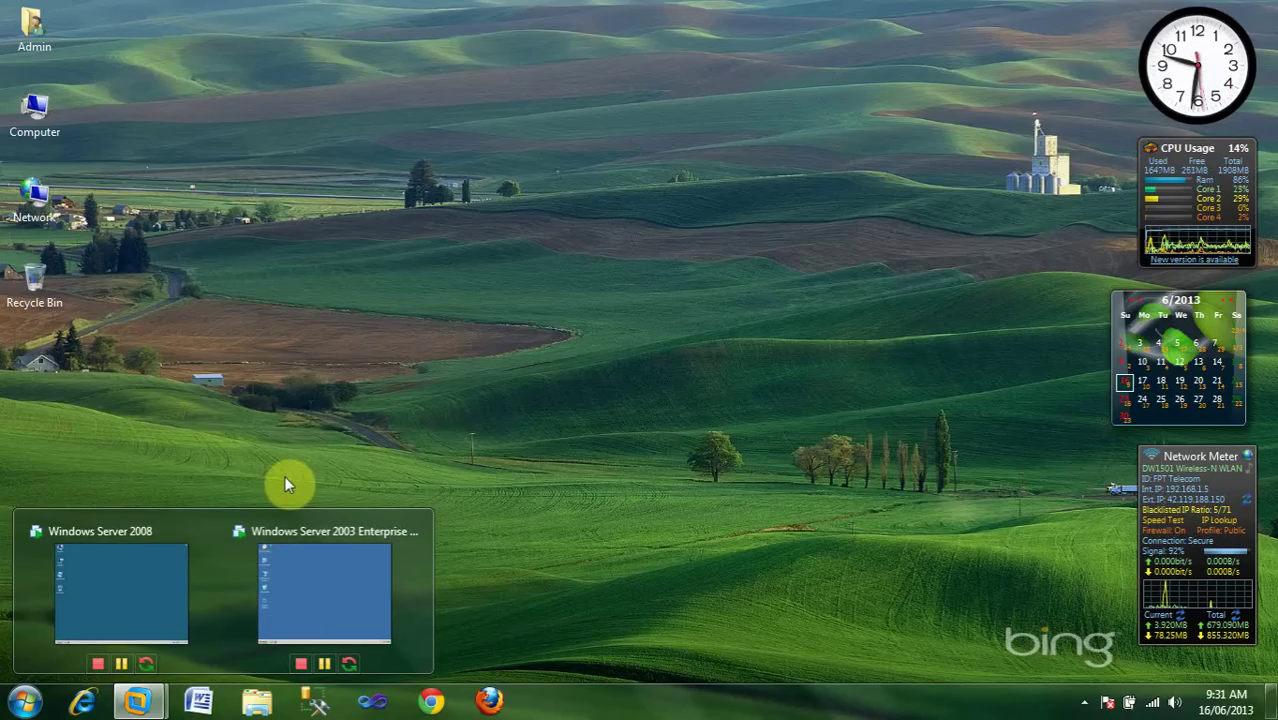
{"action": "left_click", "coordinate": [344, 437]}
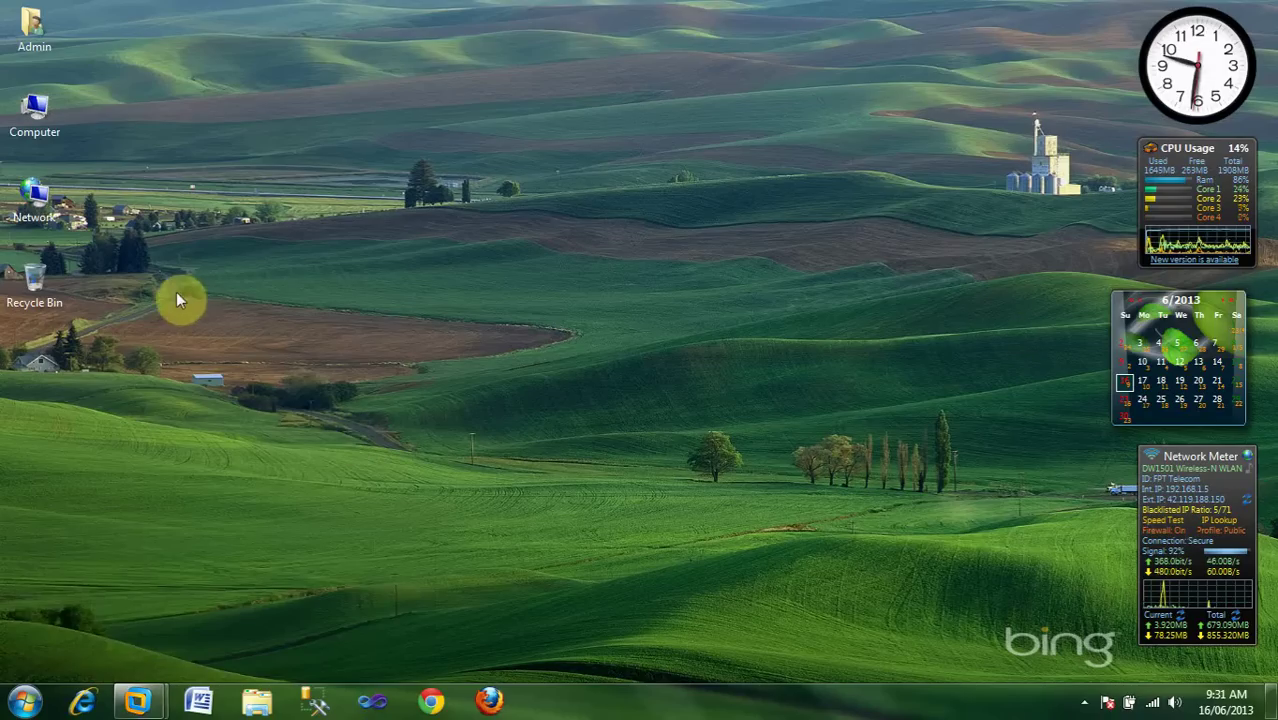
- Open the host computer's network properties and display the list of its network adapters
{"action": "right_click", "coordinate": [46, 216]}
{"action": "left_click", "coordinate": [119, 353]}
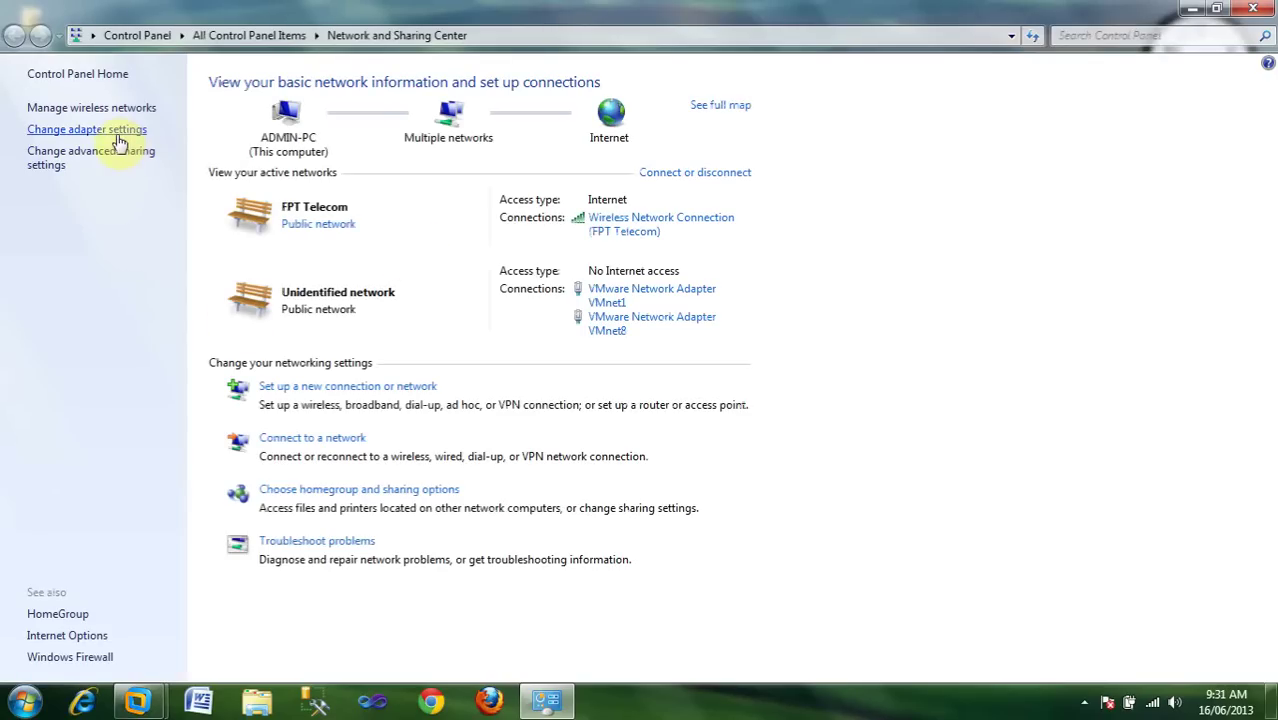
{"action": "left_click", "coordinate": [118, 130]}
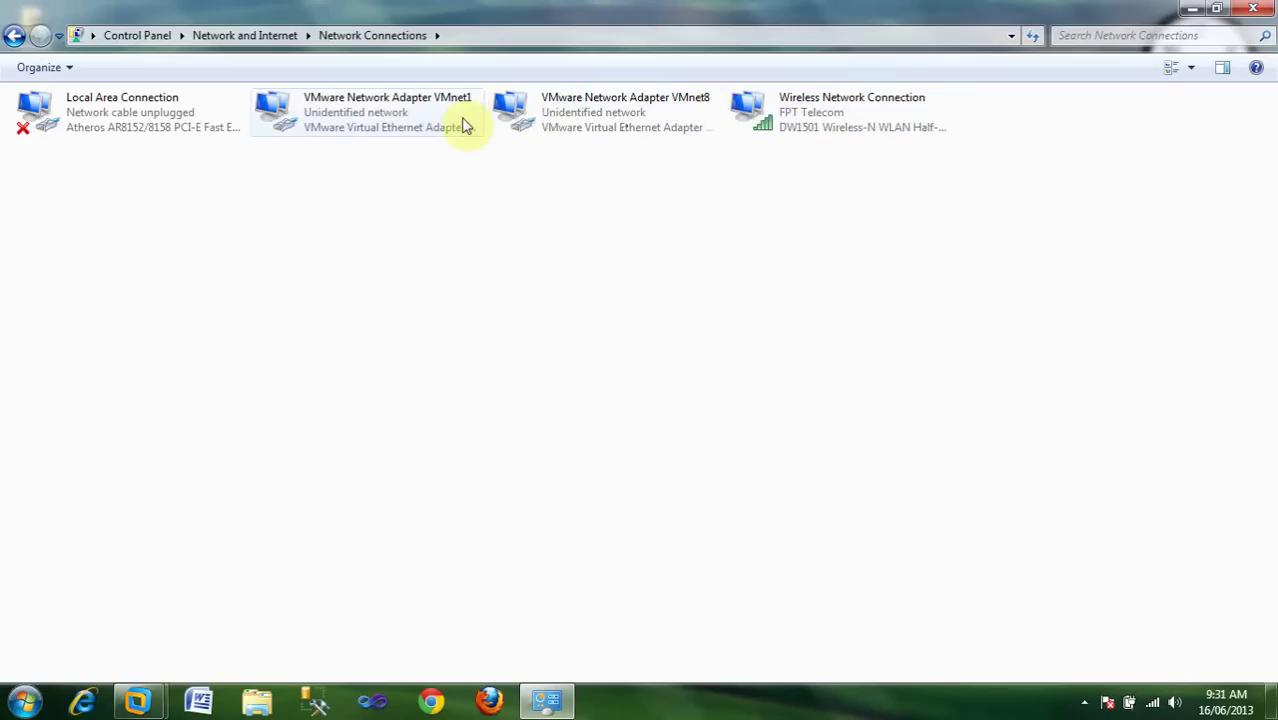
- Disable the VMware Network Adapter VMnet1, Wireless Network Connection and Local Area Connection adapters, and refresh the list
{"action": "right_click", "coordinate": [433, 126]}
{"action": "left_click", "coordinate": [762, 143]}
{"action": "right_click", "coordinate": [824, 116]}
{"action": "left_click", "coordinate": [826, 118]}
{"action": "left_click", "coordinate": [72, 108]}
{"action": "right_click", "coordinate": [72, 108]}
{"action": "left_click", "coordinate": [95, 112]}
{"action": "left_click", "coordinate": [533, 229]}
{"action": "right_click", "coordinate": [533, 229]}
{"action": "left_click", "coordinate": [585, 296]}
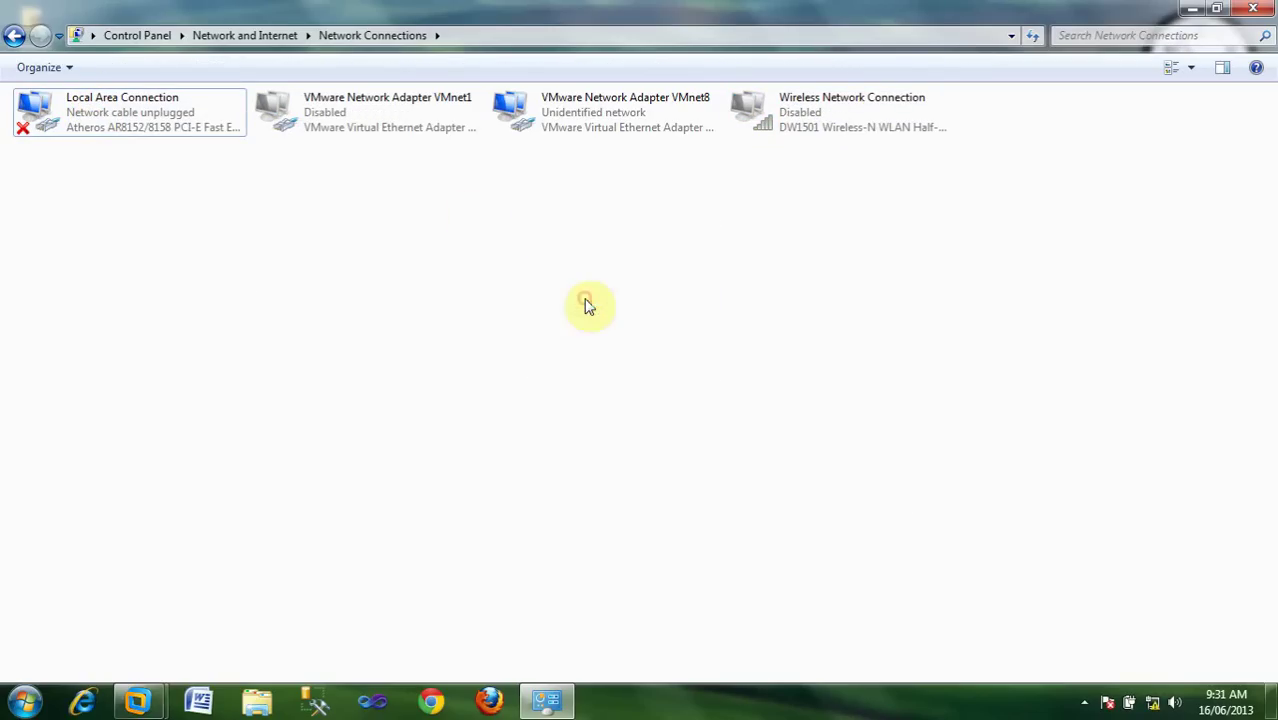
{"action": "left_click", "coordinate": [602, 135]}
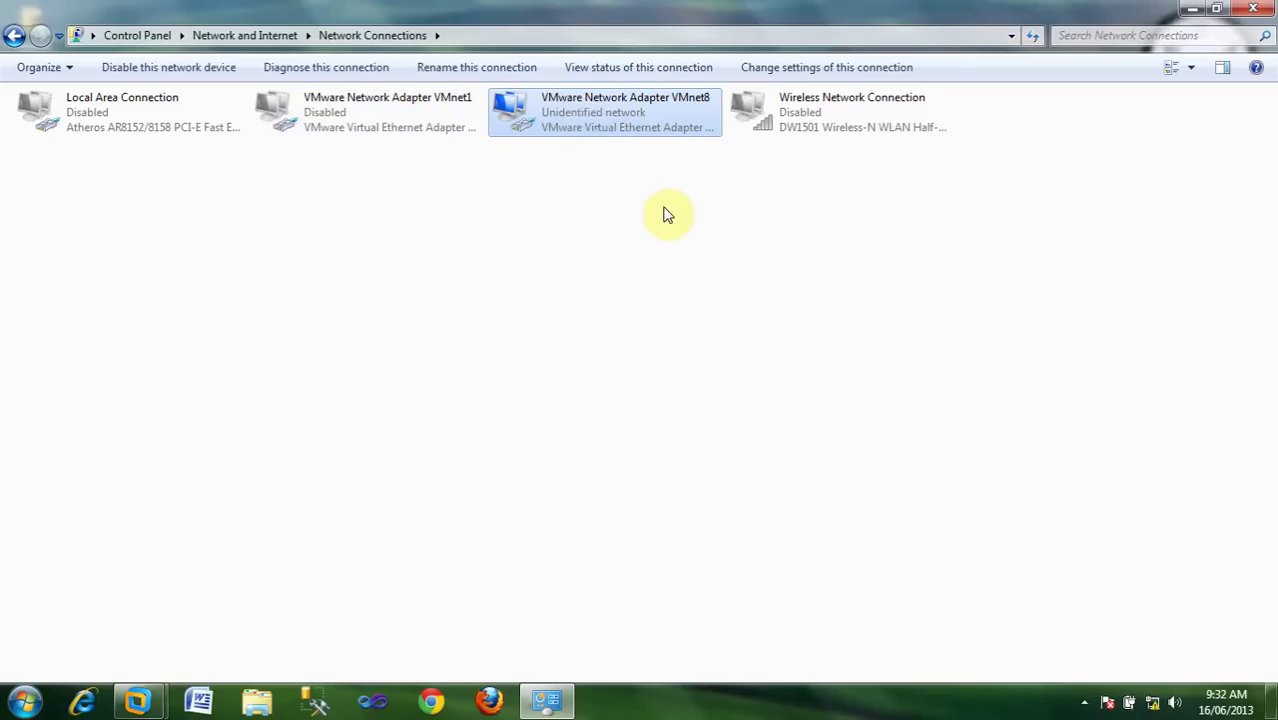
{"action": "right_click", "coordinate": [670, 96]}
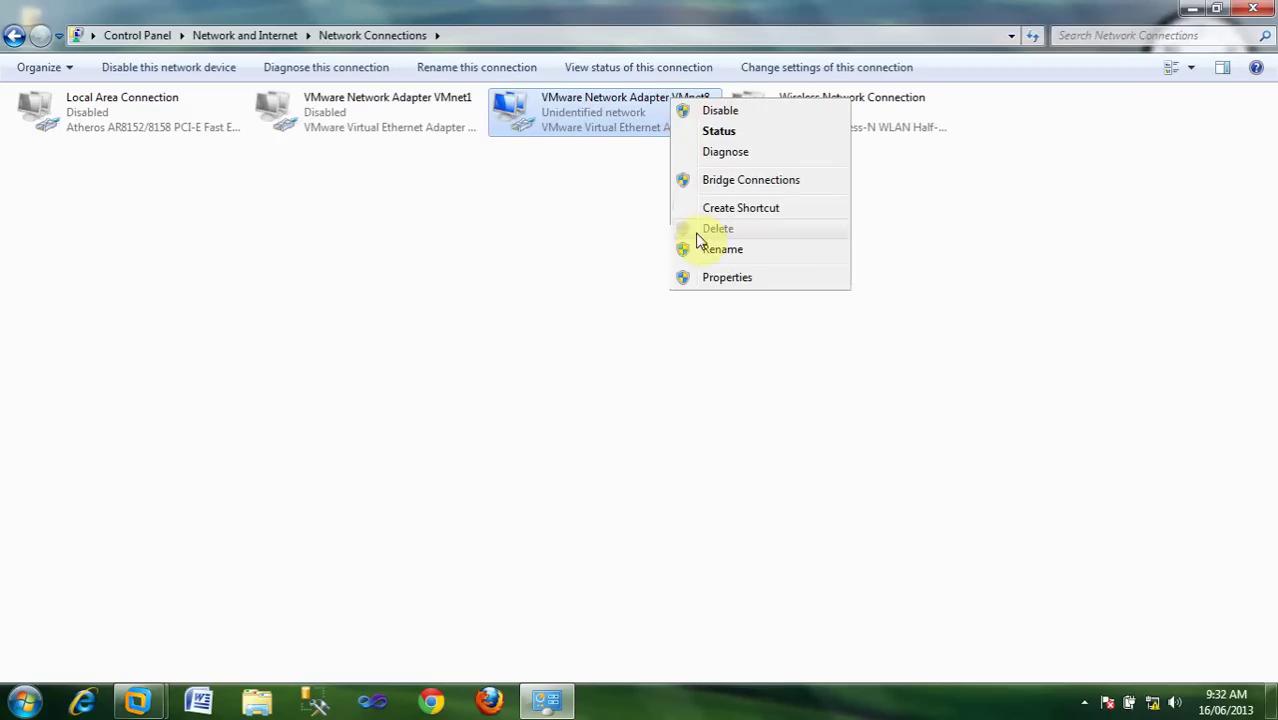
{"action": "left_click", "coordinate": [716, 279]}
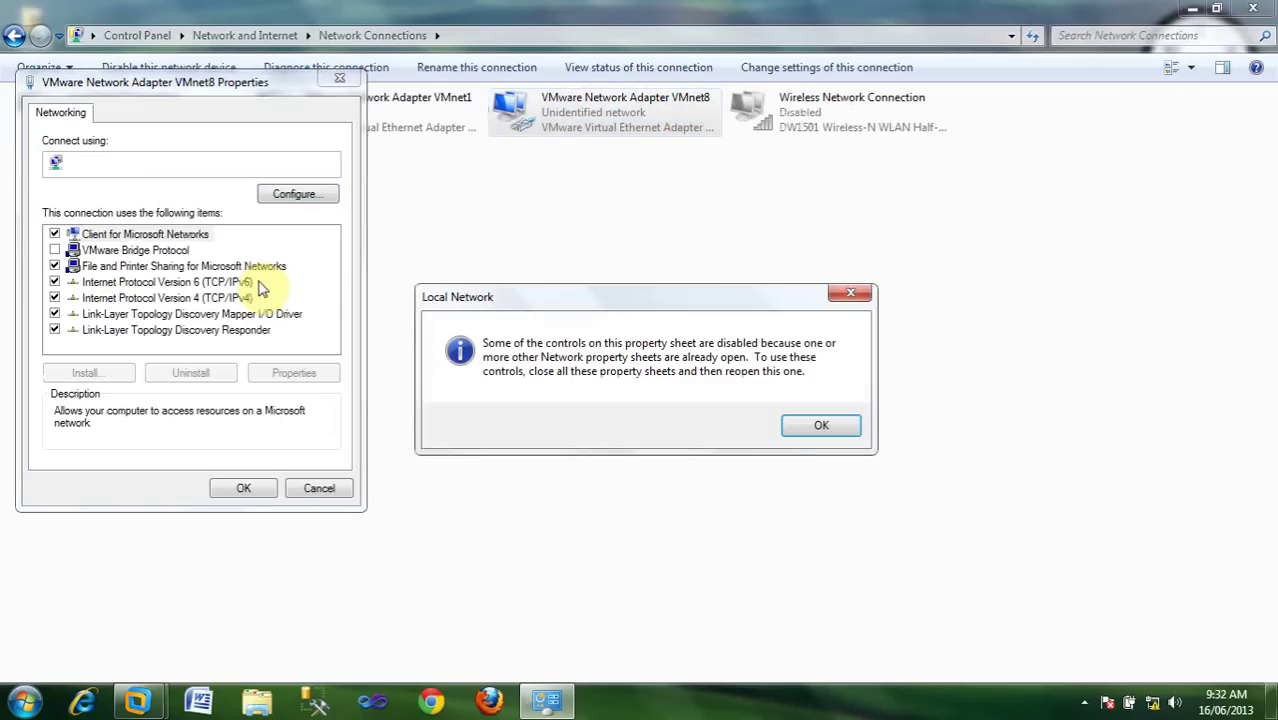
{"action": "left_click", "coordinate": [822, 426]}
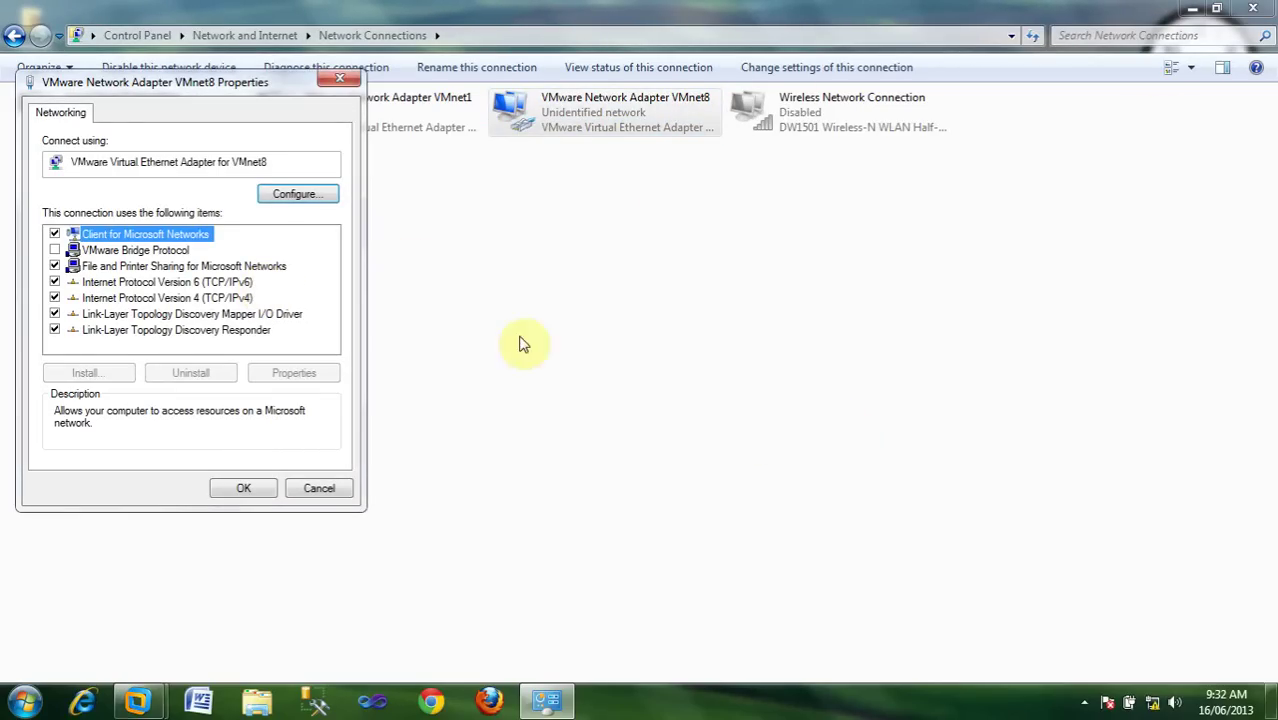
{"action": "left_click", "coordinate": [224, 300]}
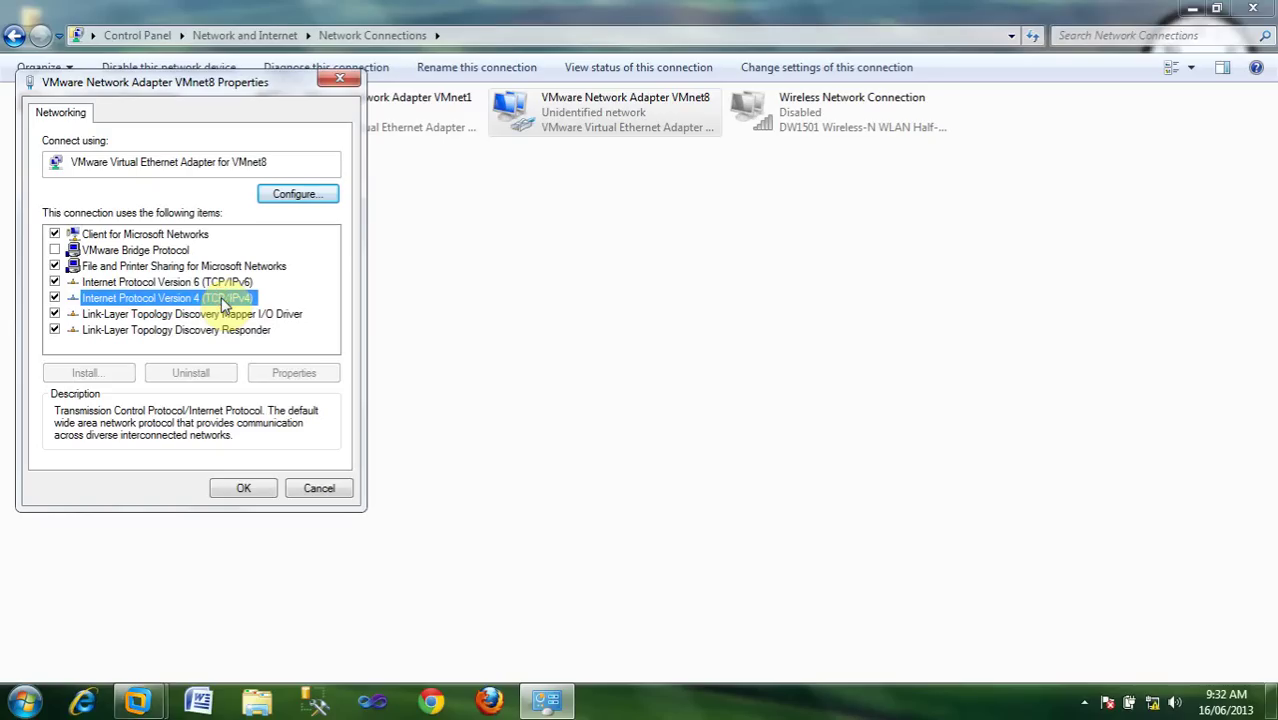
{"action": "left_click", "coordinate": [318, 488]}
- Enable the VMware Network Adapter VMnet1 on the host again
{"action": "right_click", "coordinate": [371, 109]}
{"action": "left_click", "coordinate": [338, 130]}
{"action": "right_click", "coordinate": [338, 130]}
{"action": "left_click", "coordinate": [345, 131]}
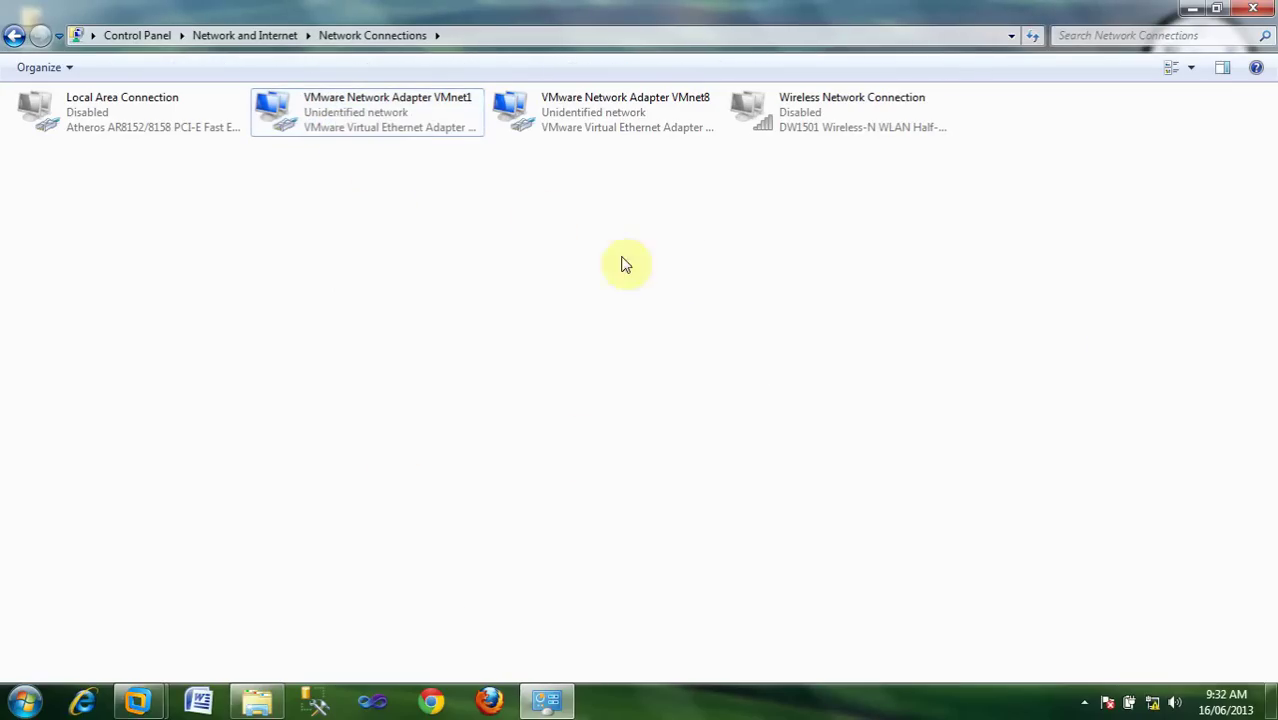
- Switch to VMware Workstation and turn off the local DHCP service for VMnet8 in the Virtual Network Editor, applying the change
{"action": "left_click", "coordinate": [137, 700]}
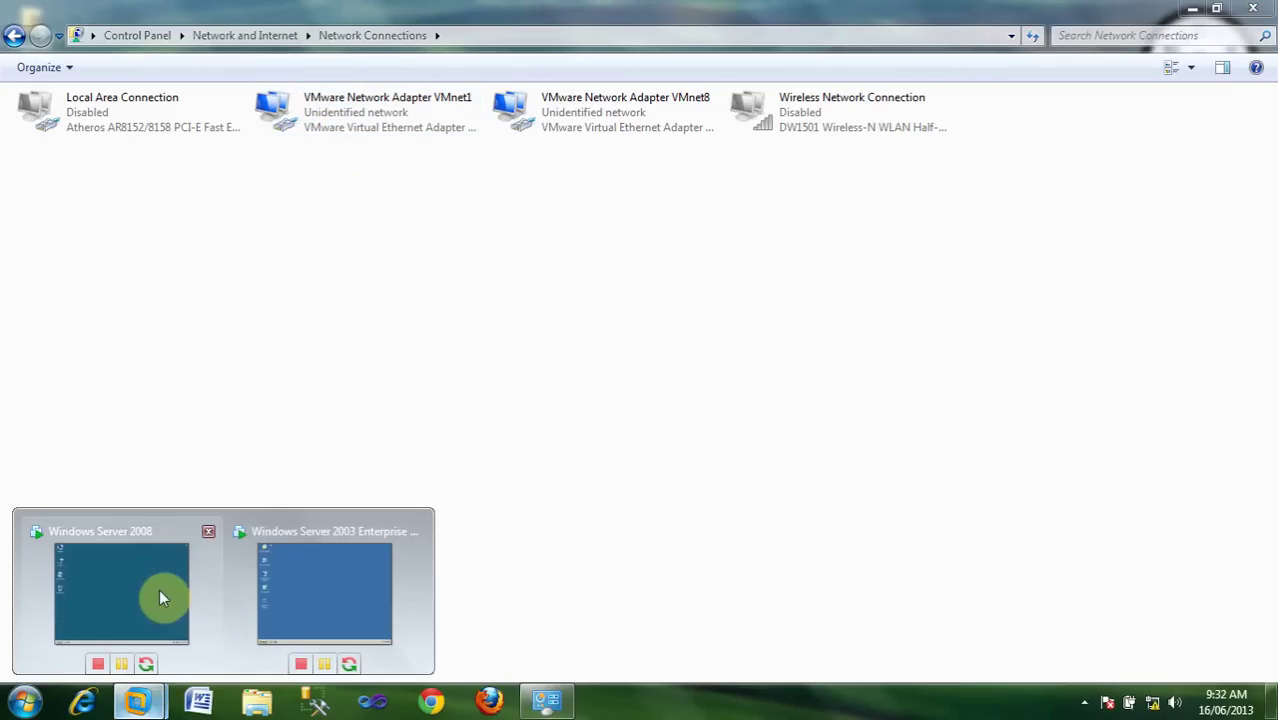
{"action": "left_click", "coordinate": [137, 566]}
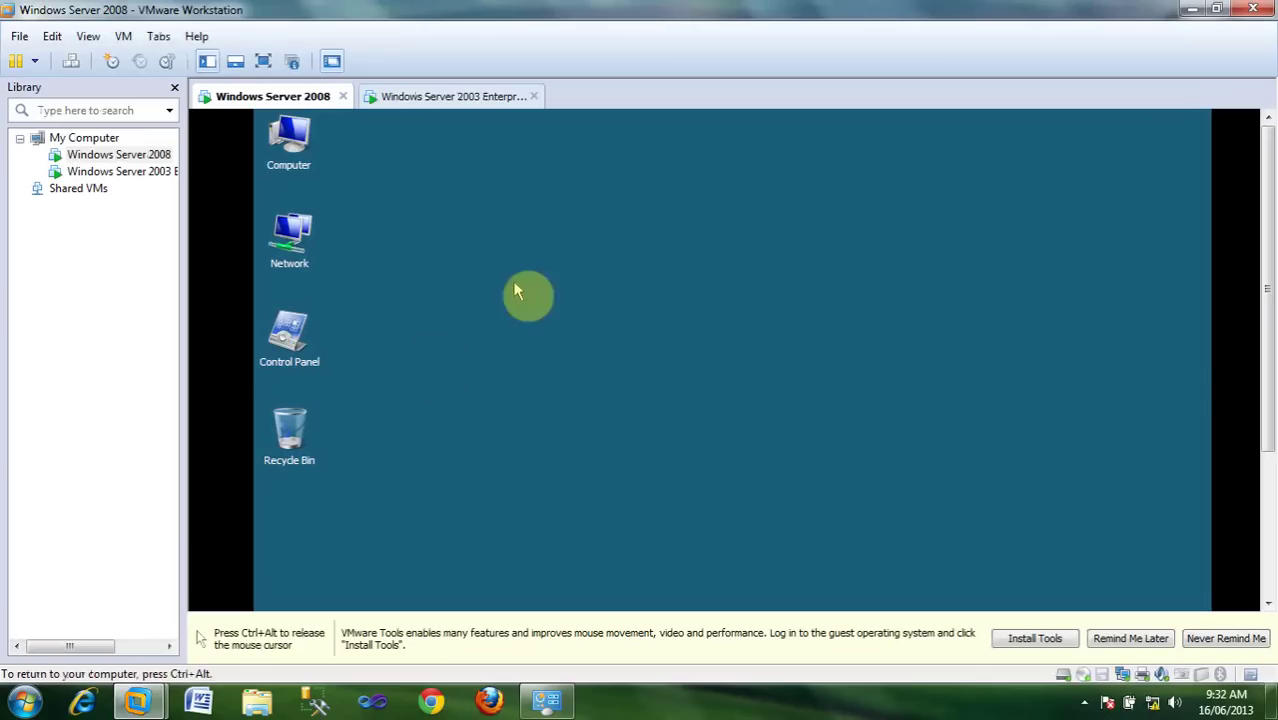
{"action": "left_click", "coordinate": [53, 37]}
{"action": "left_click", "coordinate": [88, 131]}
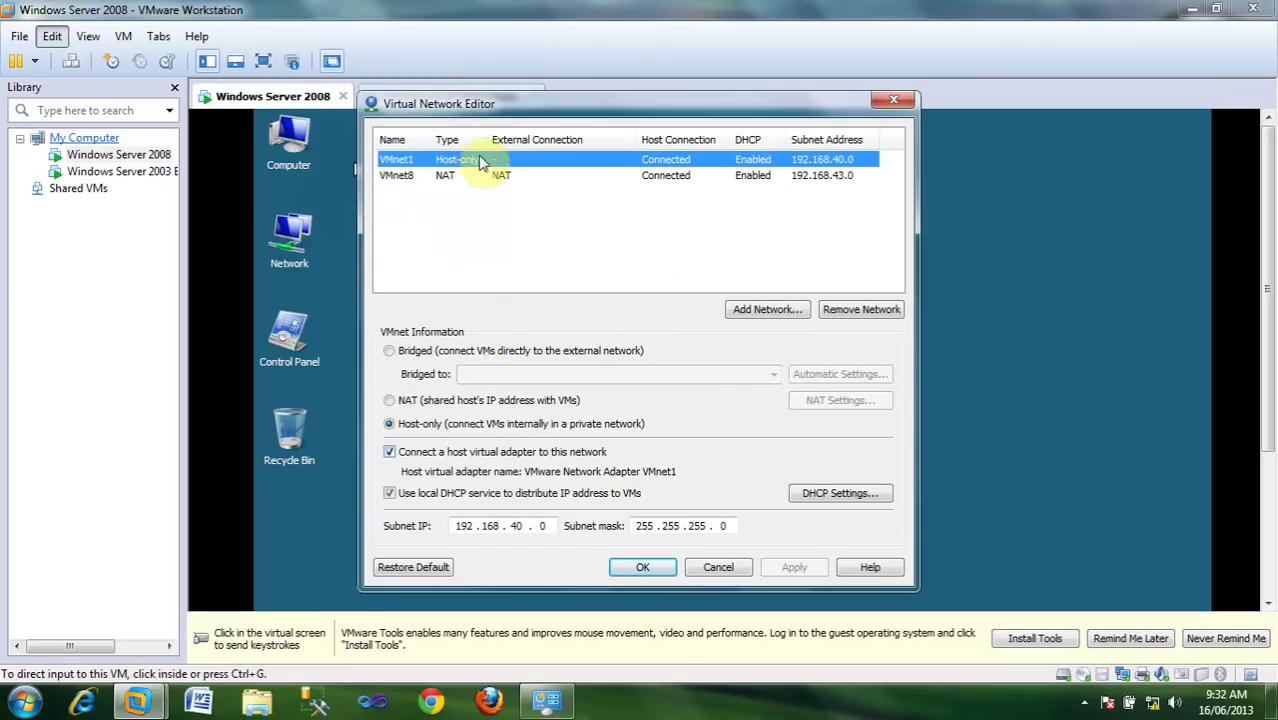
{"action": "left_click", "coordinate": [445, 176]}
{"action": "left_click", "coordinate": [440, 497]}
{"action": "left_click", "coordinate": [794, 567]}
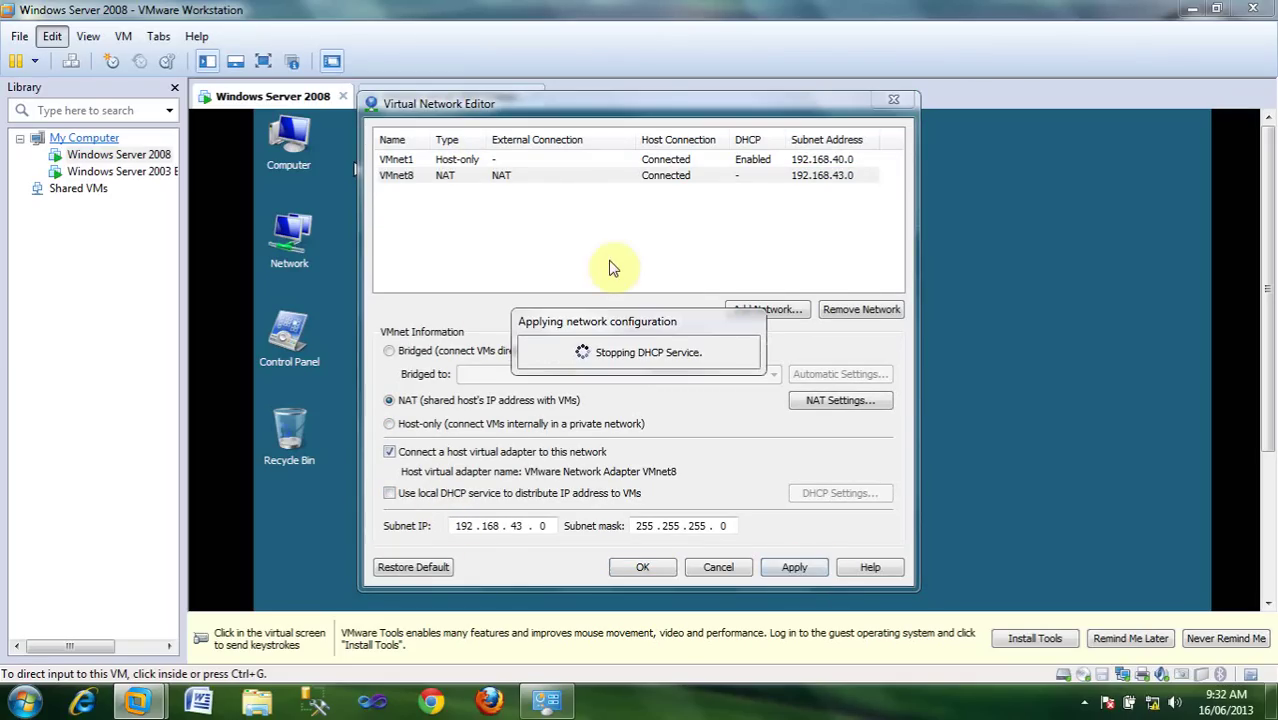
- Turn off the local DHCP service for the host-only network VMnet1, apply it, and close the Virtual Network Editor with the changes saved
{"action": "left_click", "coordinate": [405, 160]}
{"action": "left_click", "coordinate": [400, 493]}
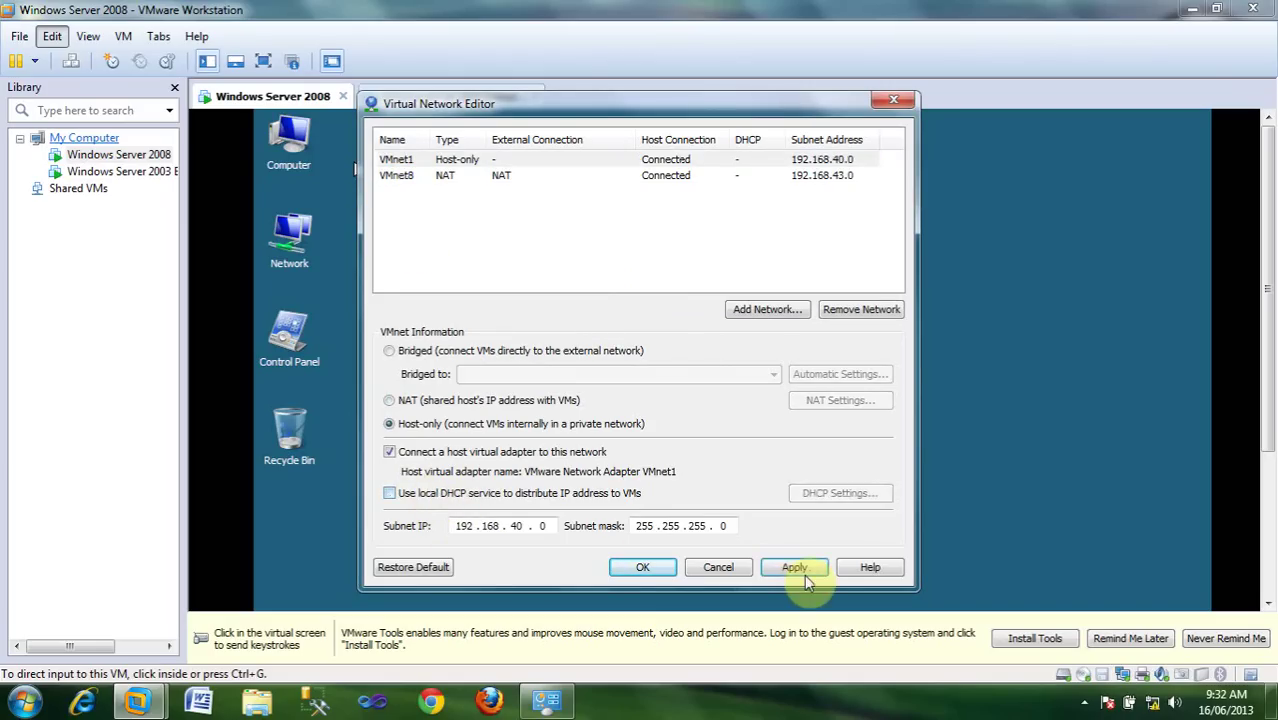
{"action": "left_click", "coordinate": [801, 567]}
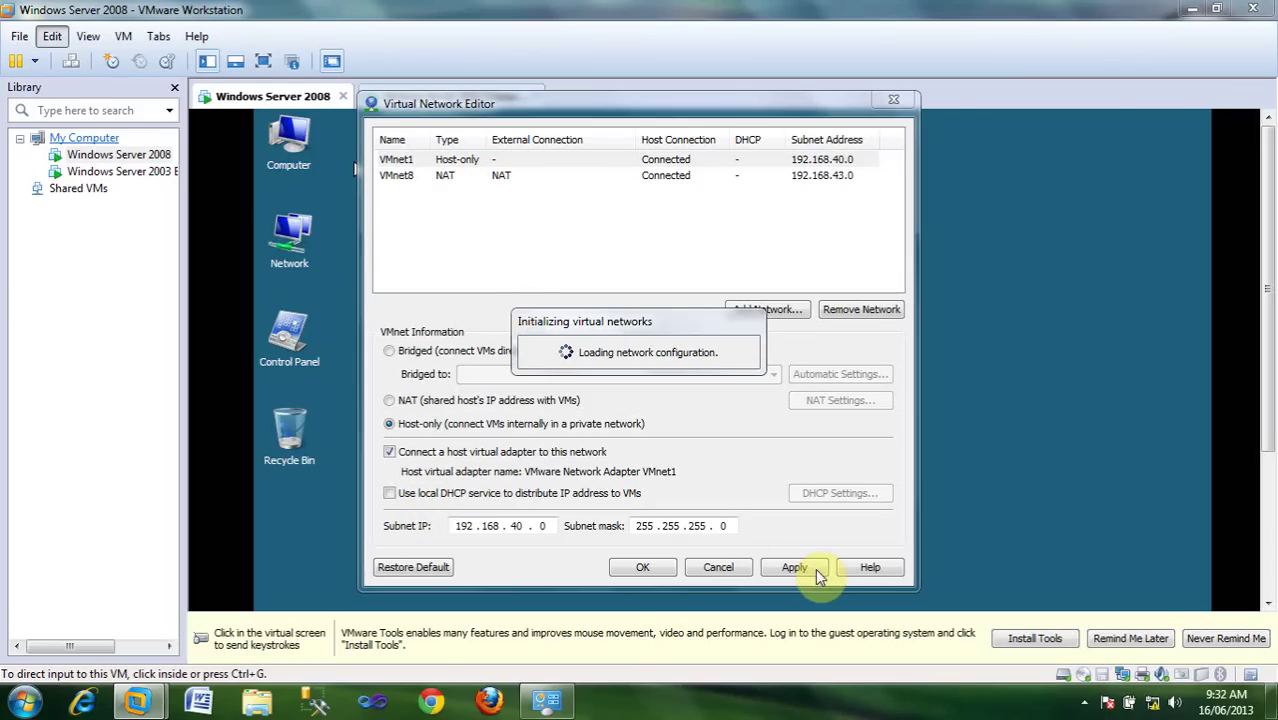
{"action": "left_click", "coordinate": [443, 177]}
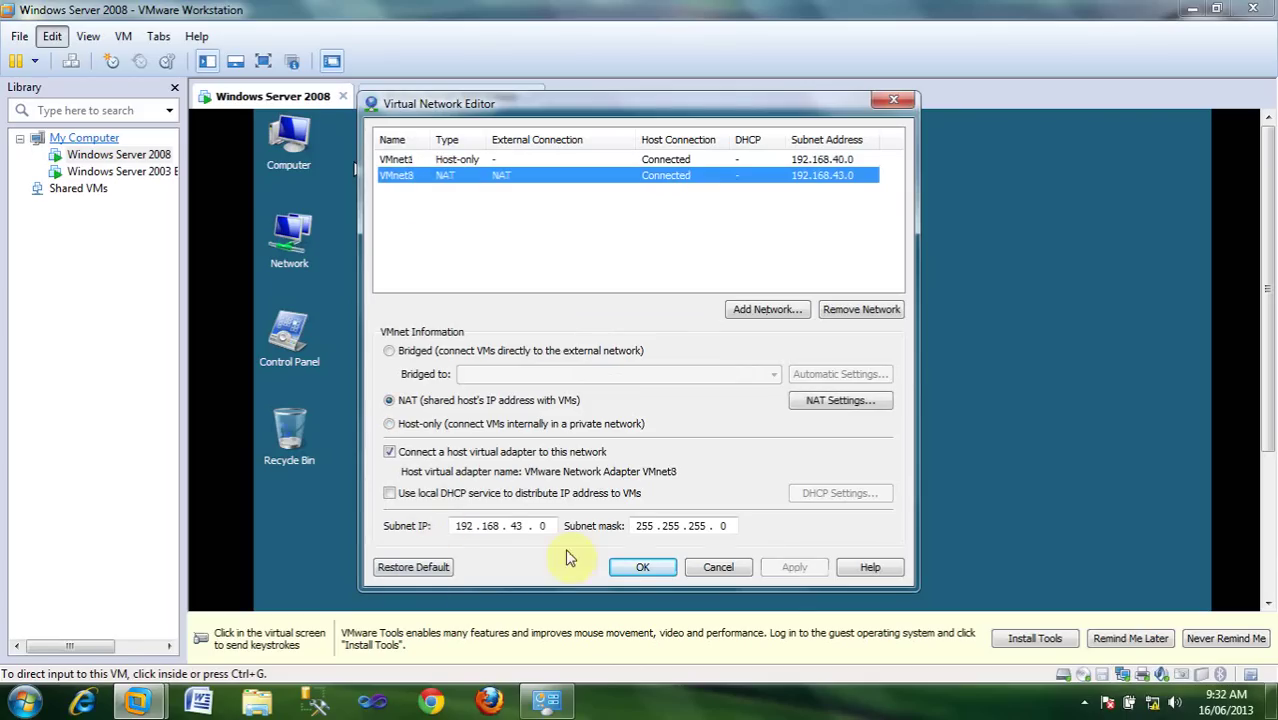
{"action": "left_click", "coordinate": [659, 569]}
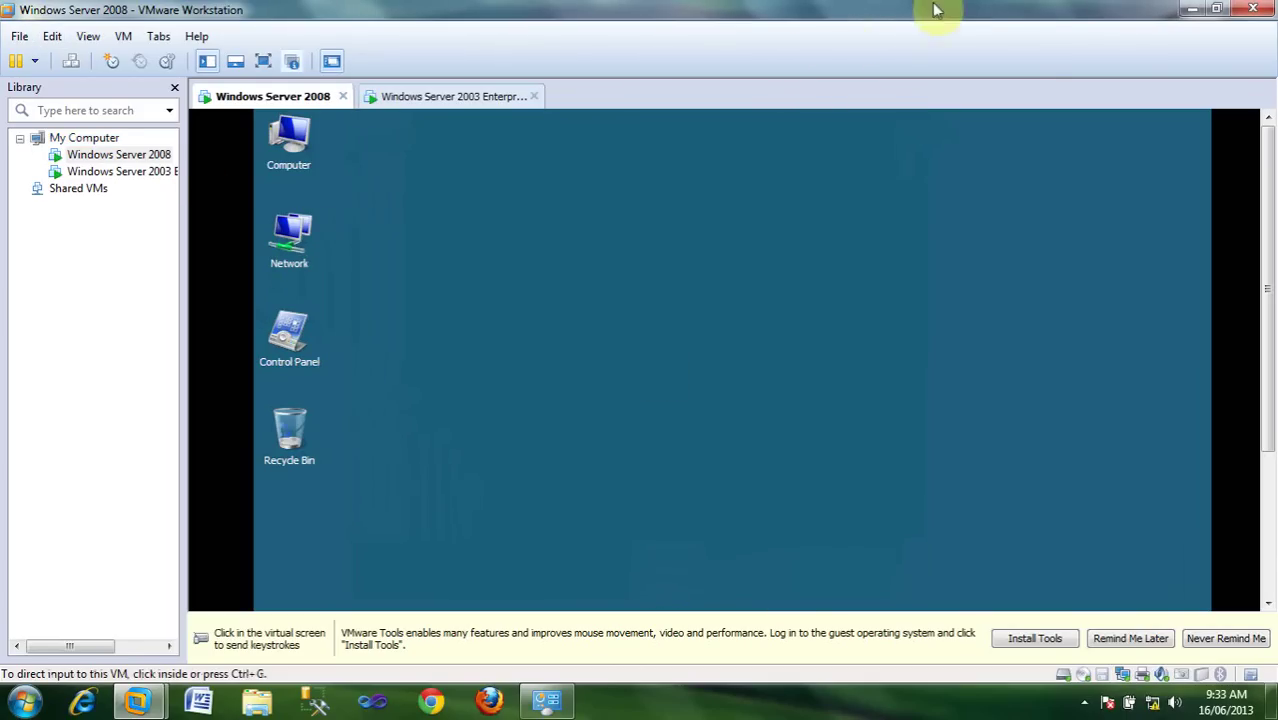
- Return to the host's network connections and open the Internet Protocol Version 4 properties of VMware Network Adapter VMnet8
{"action": "left_click", "coordinate": [1192, 10]}
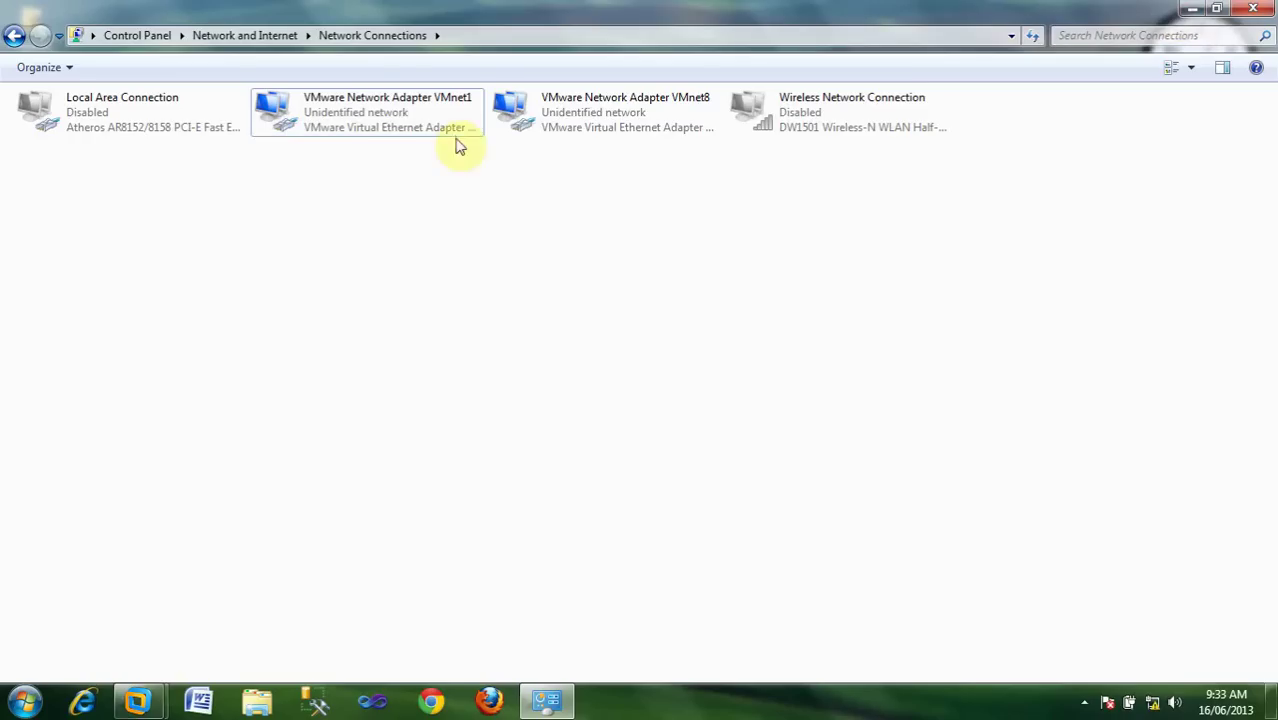
{"action": "right_click", "coordinate": [617, 112]}
{"action": "left_click", "coordinate": [676, 289]}
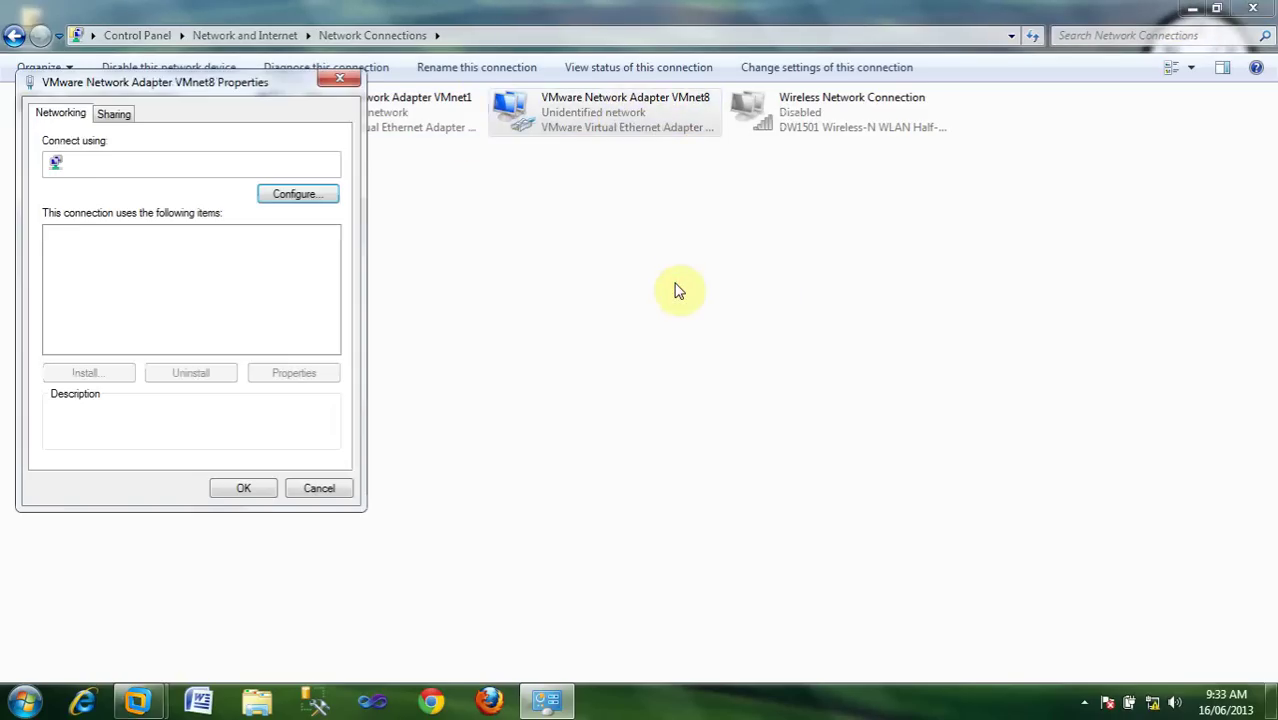
{"action": "double_click", "coordinate": [217, 298]}
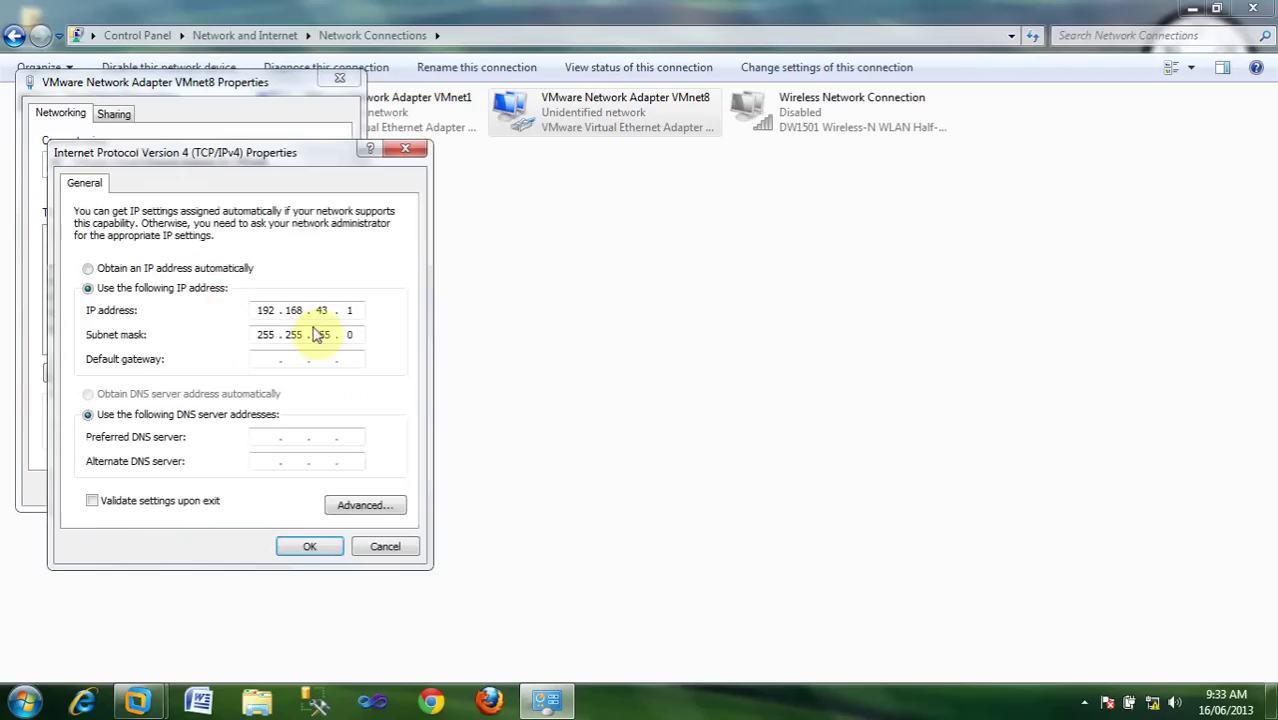
- Assign VMnet8 the static IP address 1.1.1.2 with subnet mask 255.0.0.0 and default gateway 1.1.1.1, and save the adapter properties
{"action": "left_click", "coordinate": [165, 268]}
{"action": "left_click", "coordinate": [160, 288]}
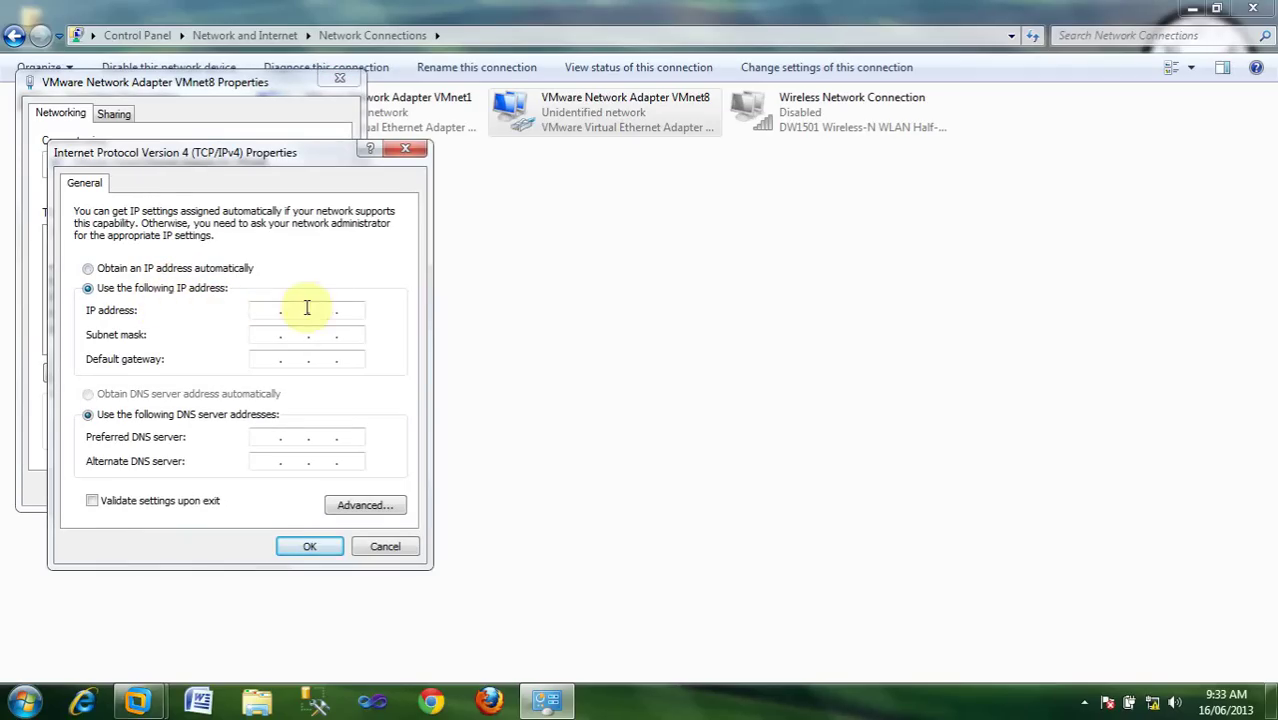
{"action": "type", "text": "1"}
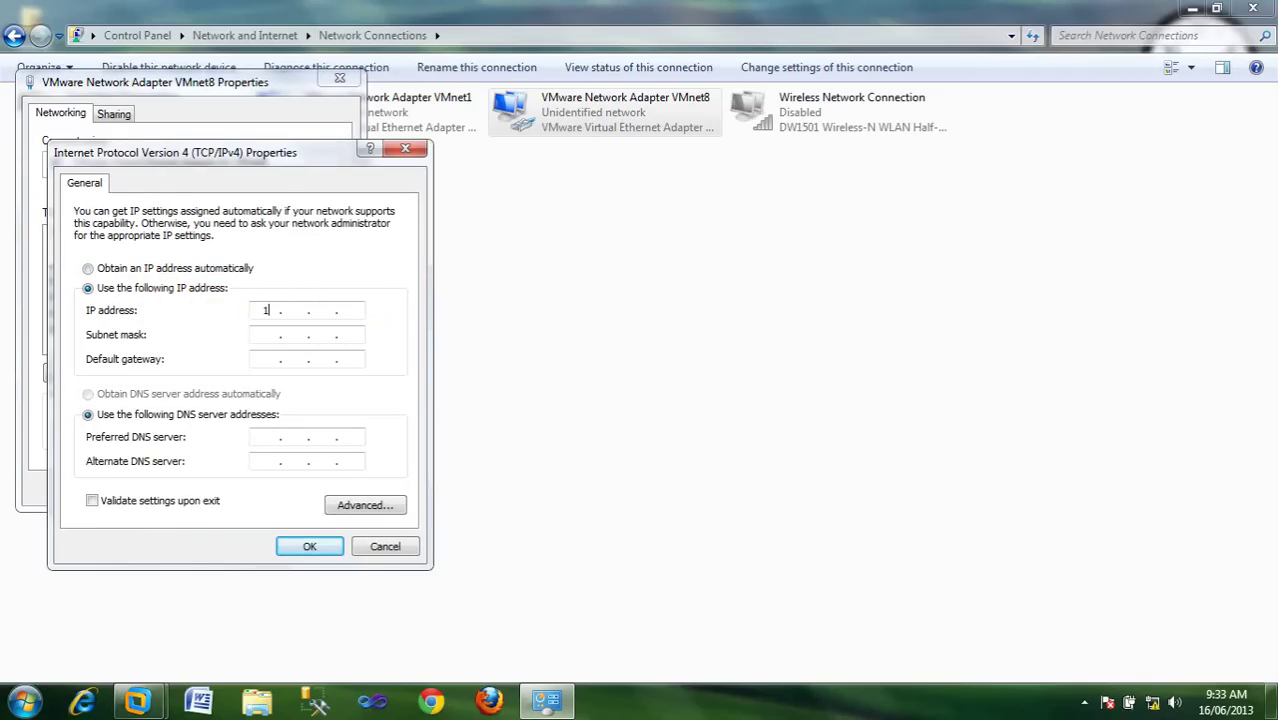
{"action": "type", "text": ".1.1.2"}
{"action": "left_click", "coordinate": [261, 360]}
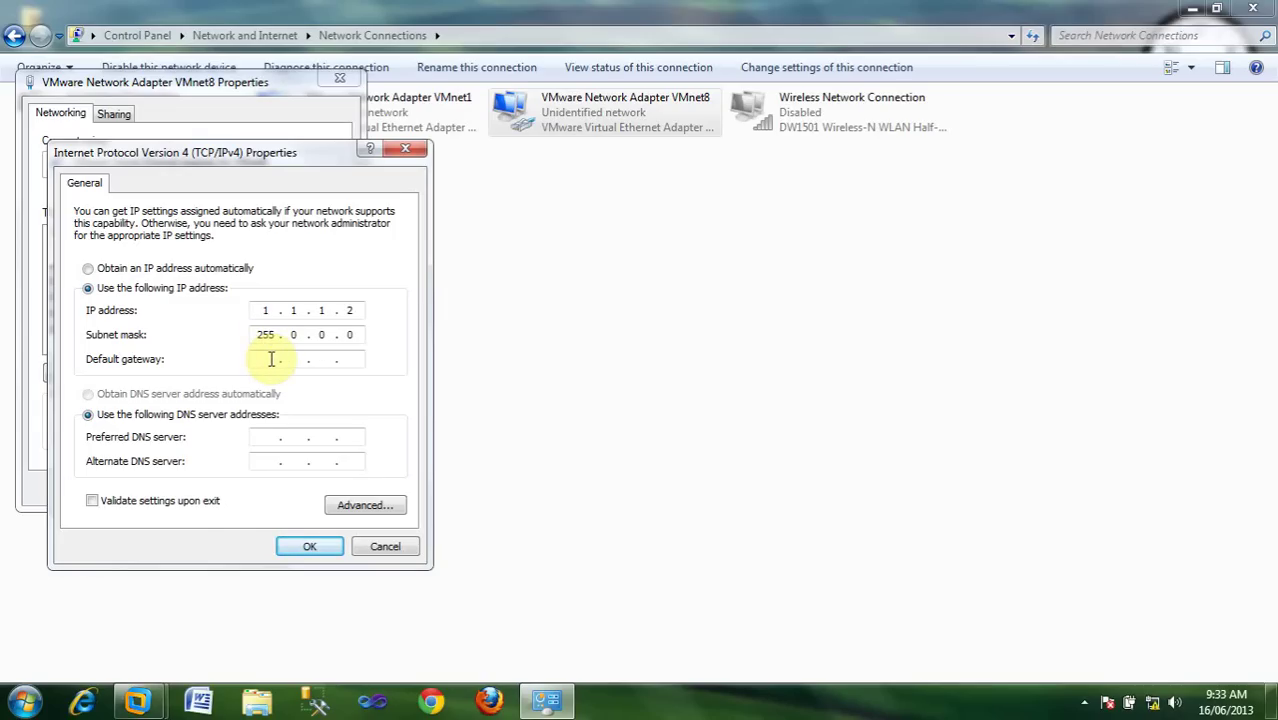
{"action": "type", "text": "1.1.1."}
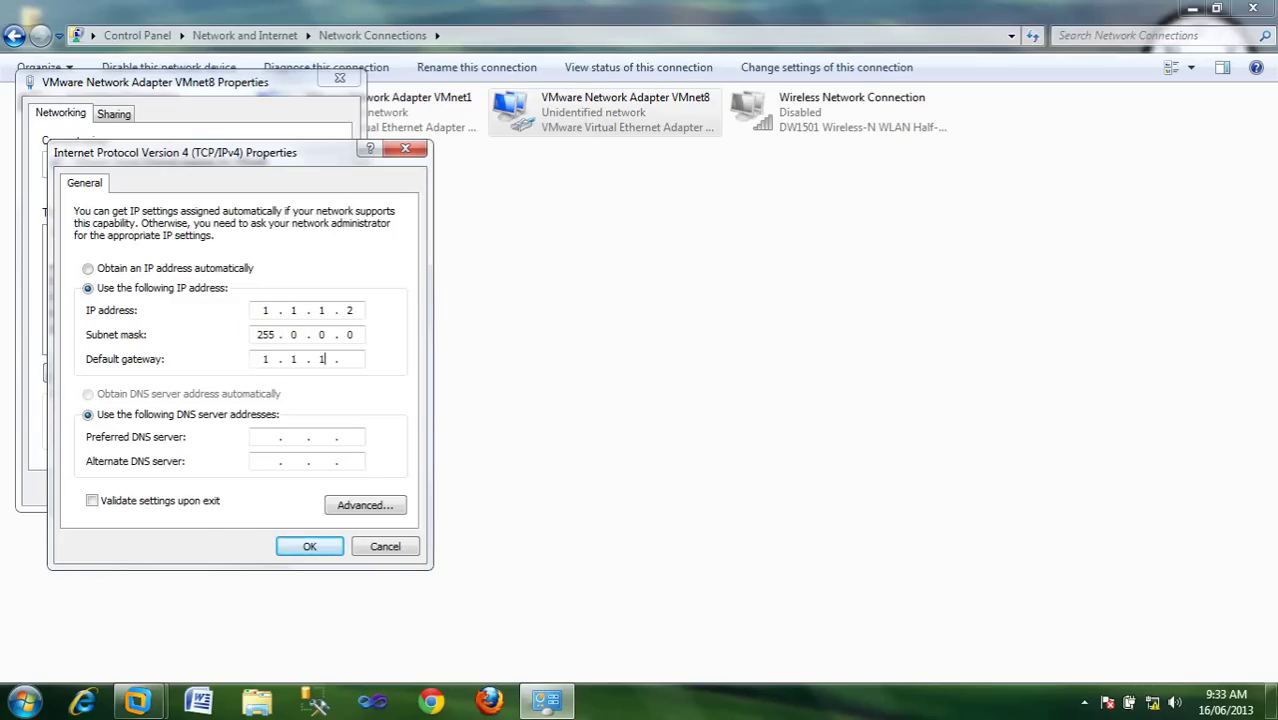
{"action": "type", "text": "1"}
{"action": "left_click", "coordinate": [262, 434]}
{"action": "left_click", "coordinate": [305, 547]}
{"action": "left_click", "coordinate": [260, 495]}
- Disable the VMware Network Adapter VMnet1 while keeping VMnet8 enabled
{"action": "right_click", "coordinate": [410, 114]}
{"action": "left_click", "coordinate": [380, 123]}
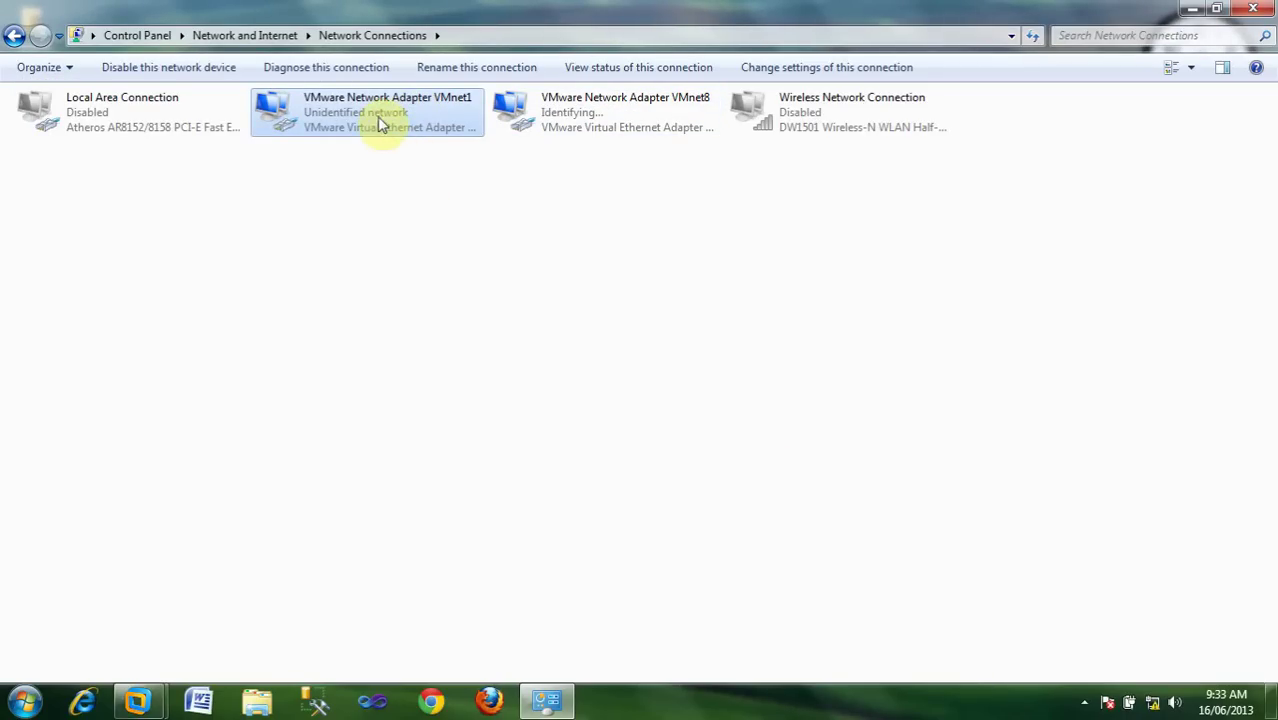
{"action": "right_click", "coordinate": [404, 104]}
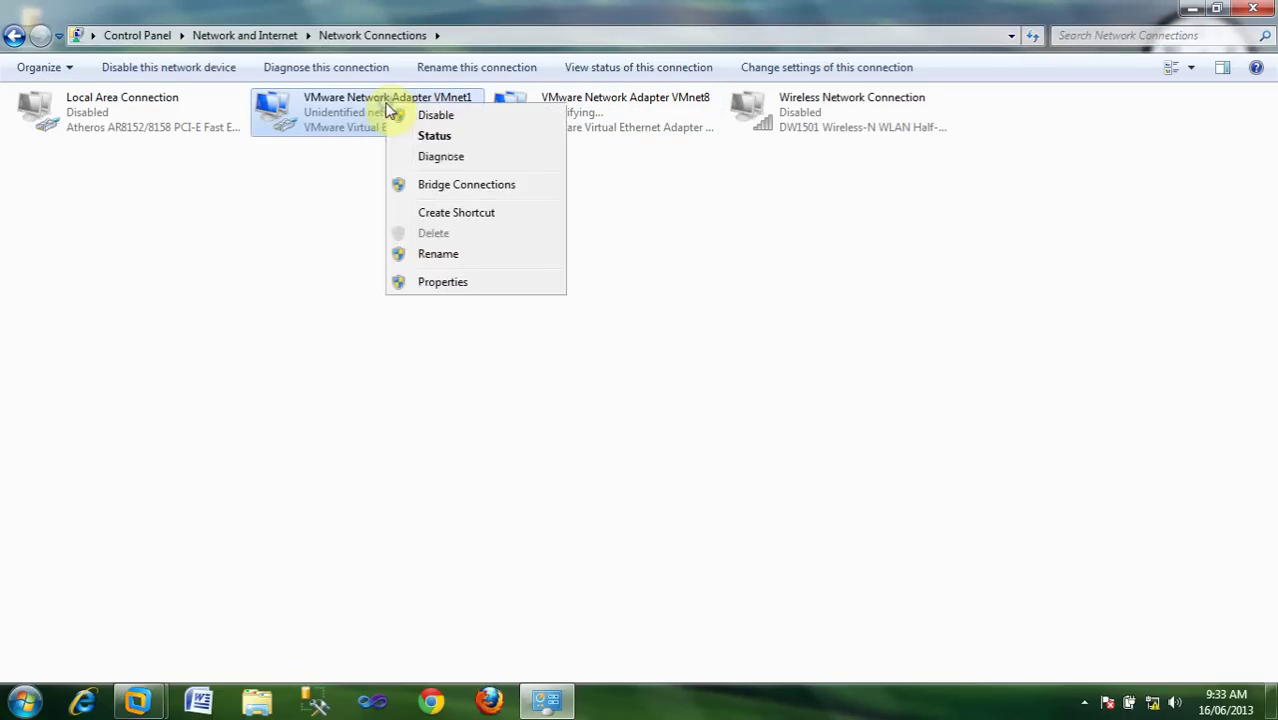
{"action": "left_click", "coordinate": [810, 205]}
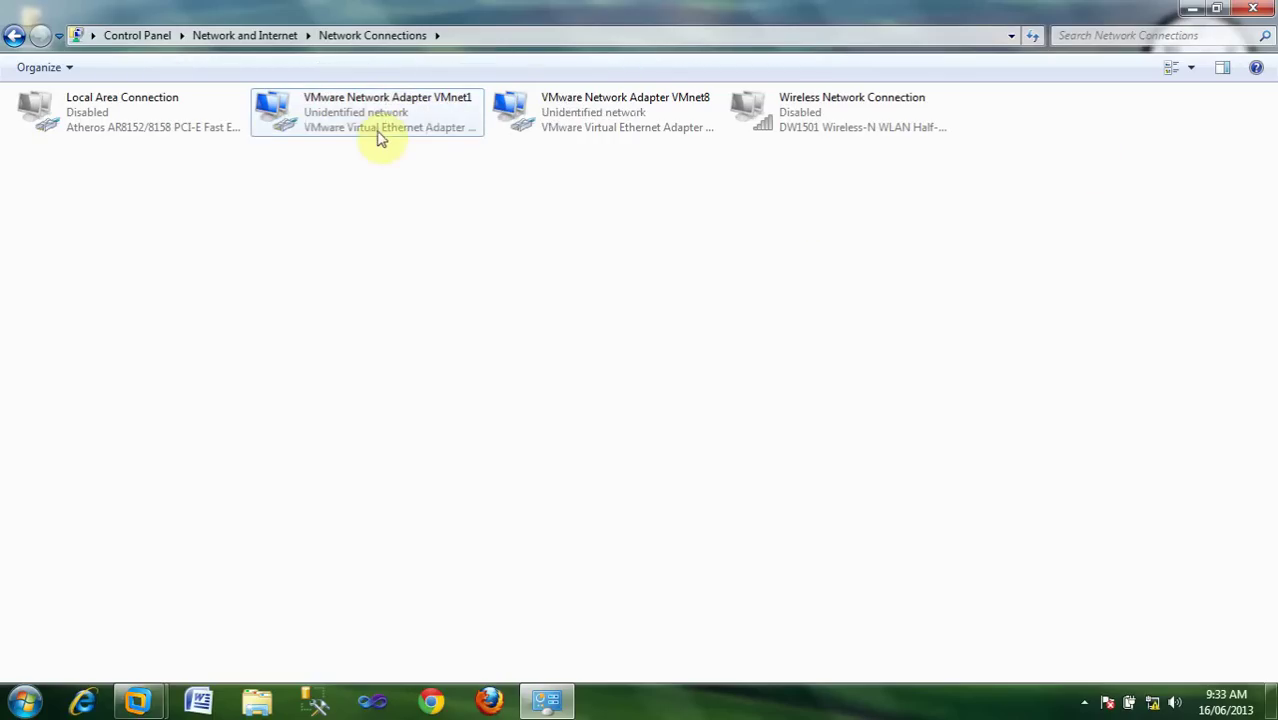
{"action": "right_click", "coordinate": [340, 120]}
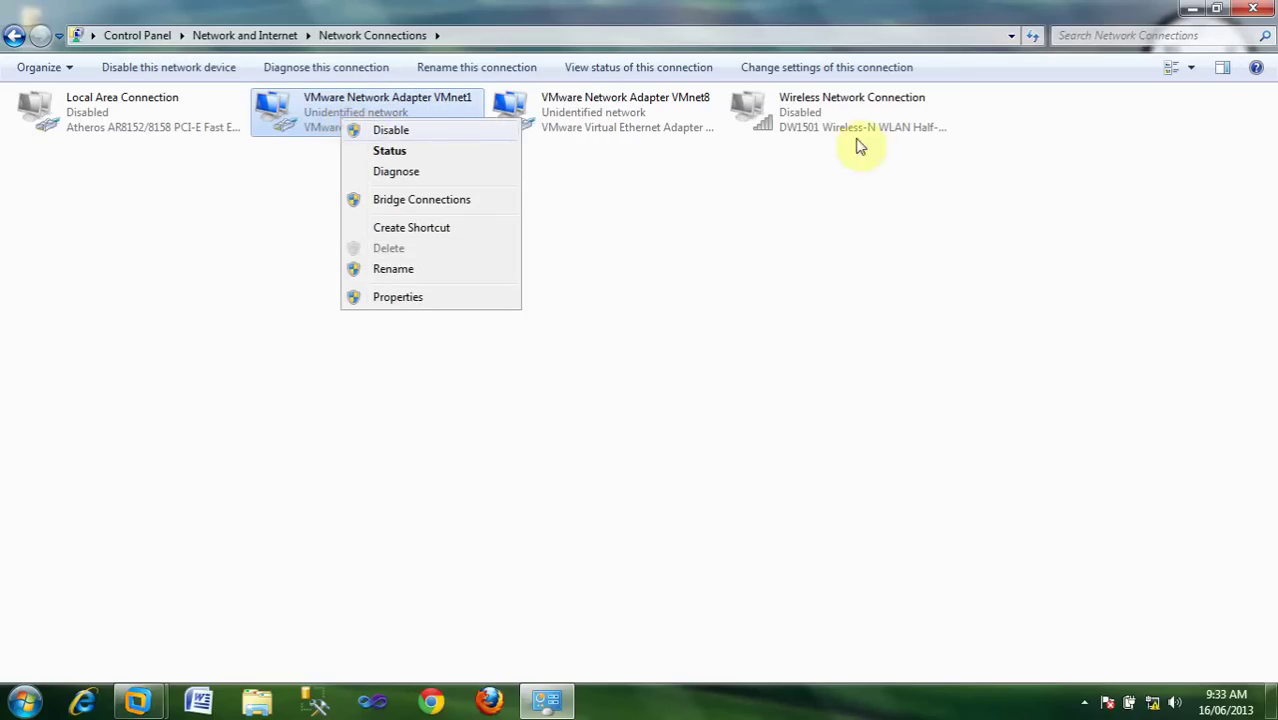
{"action": "left_click", "coordinate": [449, 134]}
{"action": "right_click", "coordinate": [579, 121]}
{"action": "left_click", "coordinate": [643, 295]}
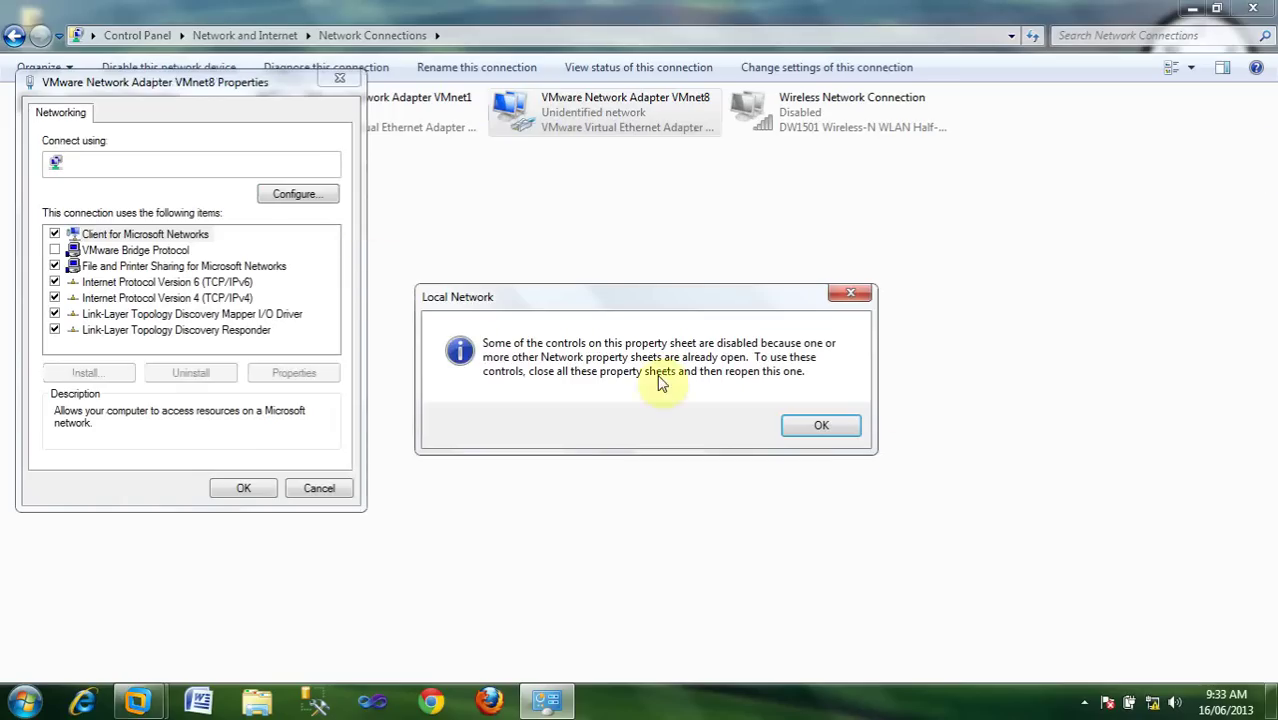
{"action": "left_click", "coordinate": [840, 428]}
{"action": "left_click", "coordinate": [341, 80]}
- Enable the disabled VMware Network Adapter VMnet1 from the host's network connections
{"action": "right_click", "coordinate": [358, 120]}
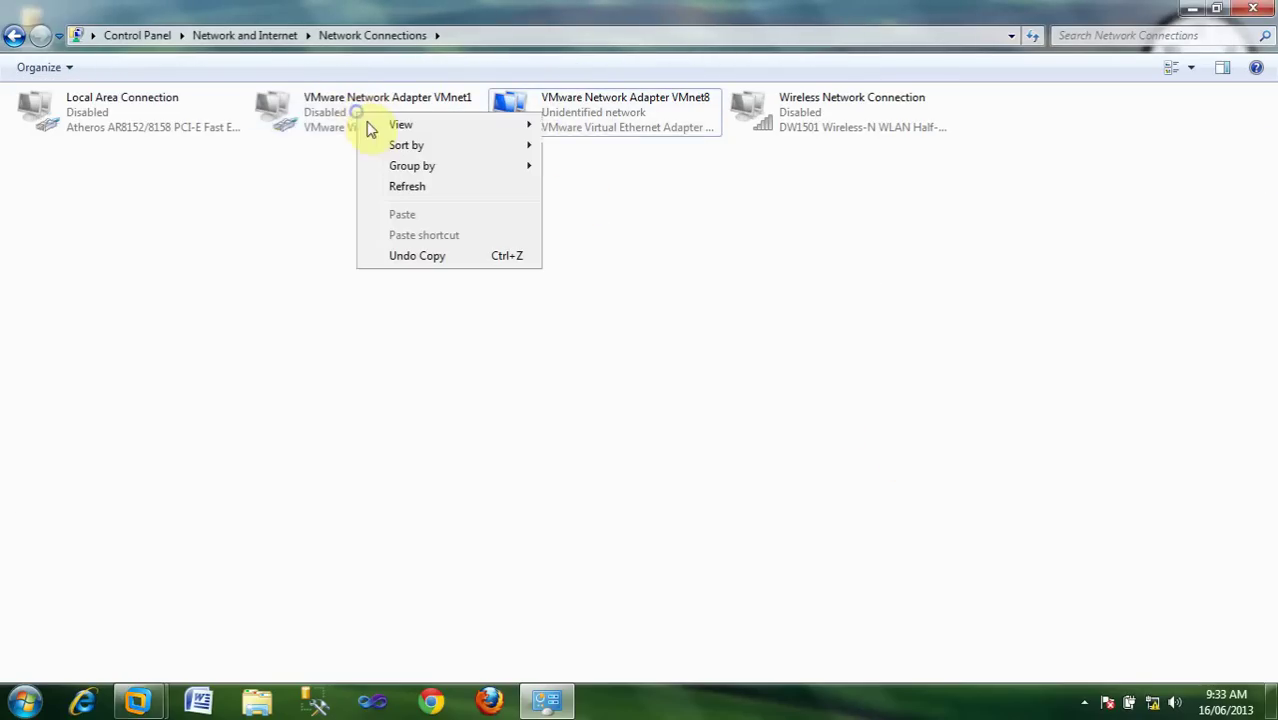
{"action": "left_click", "coordinate": [314, 114]}
{"action": "right_click", "coordinate": [320, 118]}
{"action": "left_click", "coordinate": [331, 120]}
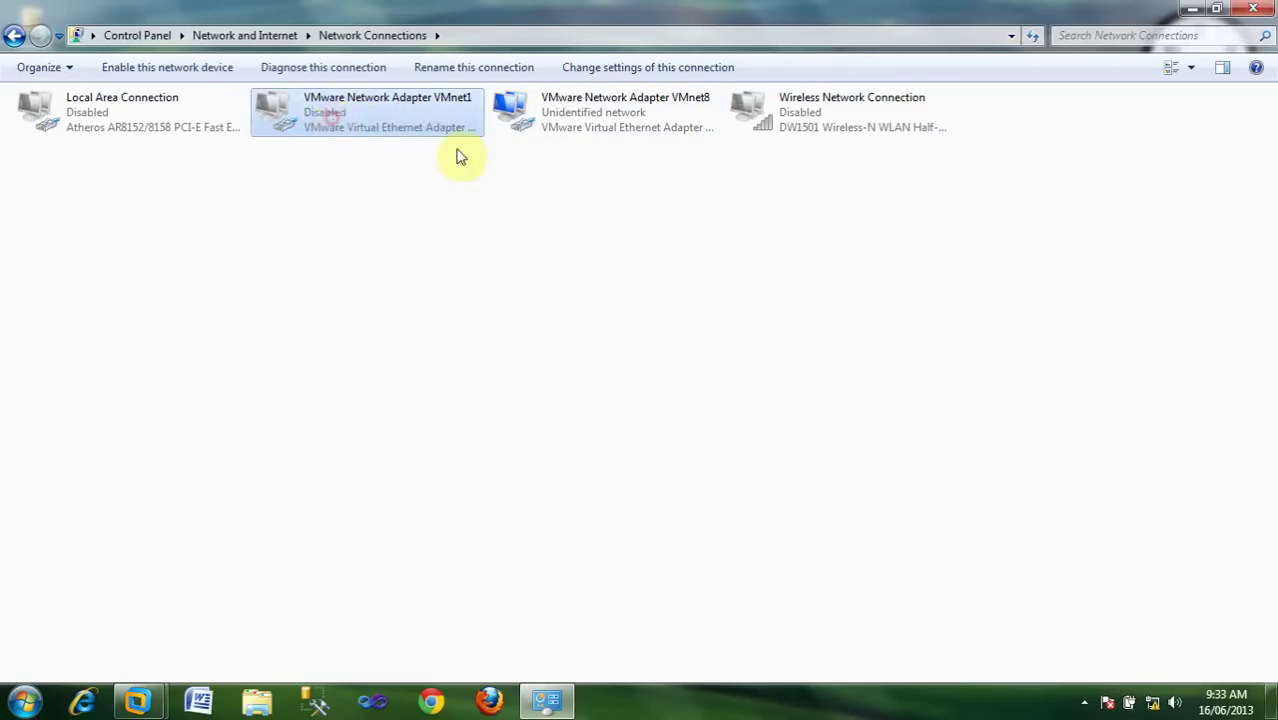
- Review the IPv4 settings of the host's VMware Network Adapter VMnet8, and close its properties and the Network Connections window
{"action": "right_click", "coordinate": [624, 98]}
{"action": "left_click", "coordinate": [678, 277]}
{"action": "left_click", "coordinate": [238, 283]}
{"action": "double_click", "coordinate": [238, 283]}
{"action": "left_click", "coordinate": [523, 546]}
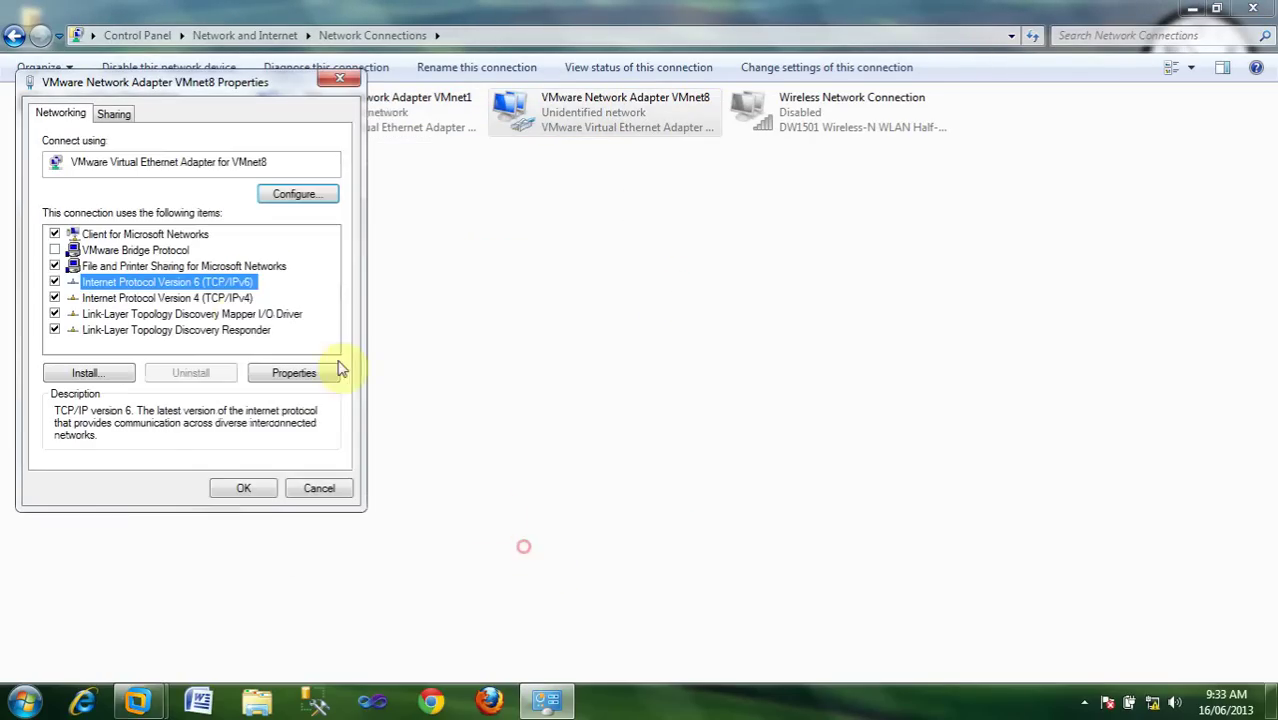
{"action": "left_click", "coordinate": [238, 298]}
{"action": "double_click", "coordinate": [238, 298]}
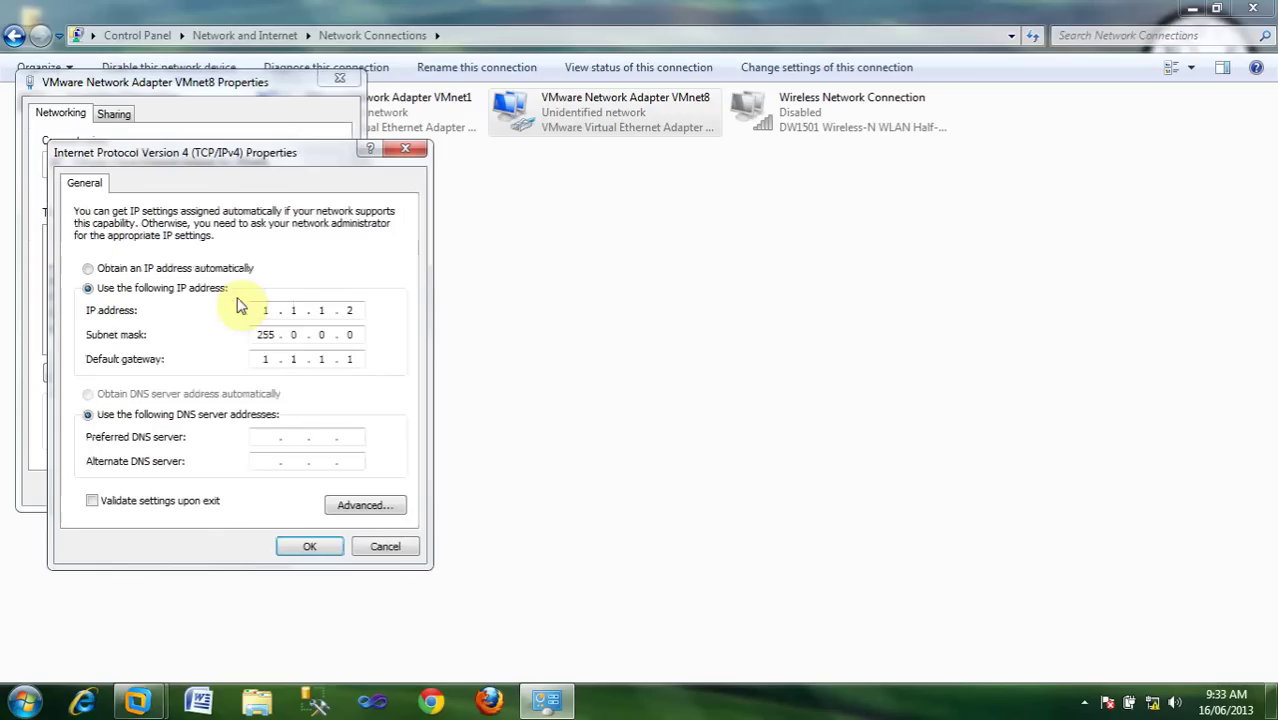
{"action": "left_click", "coordinate": [388, 547]}
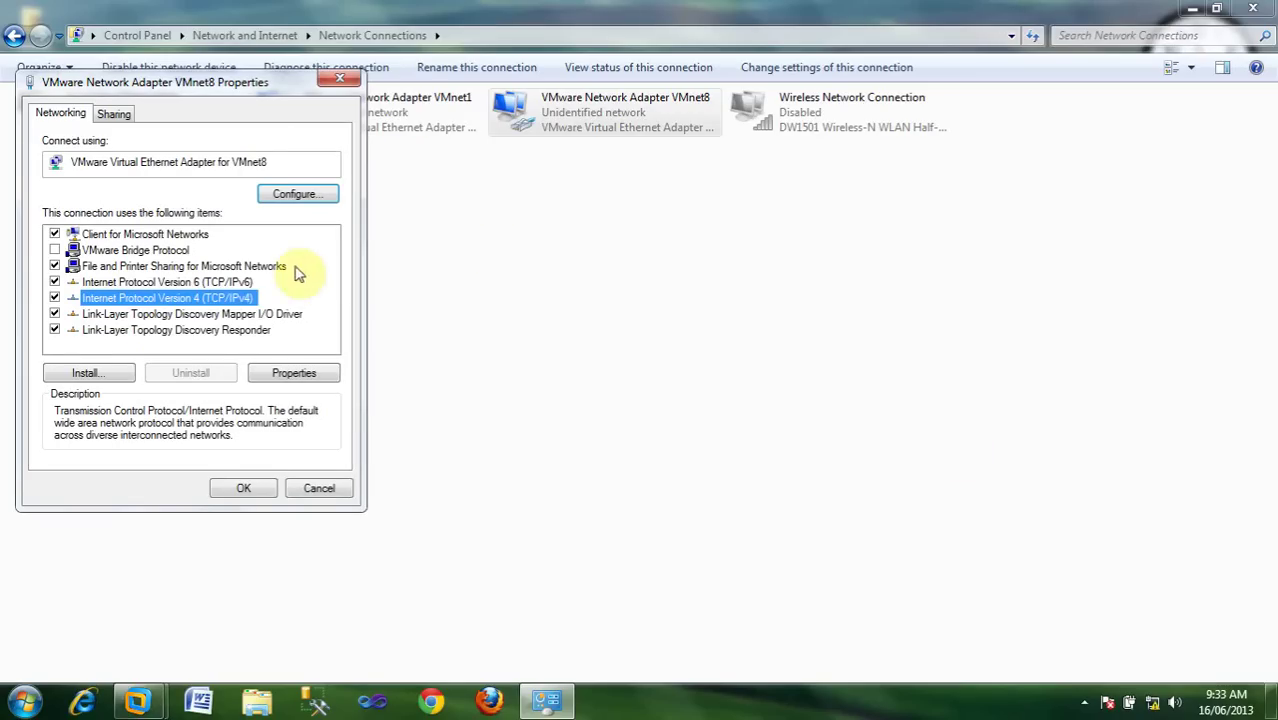
{"action": "left_click", "coordinate": [246, 490]}
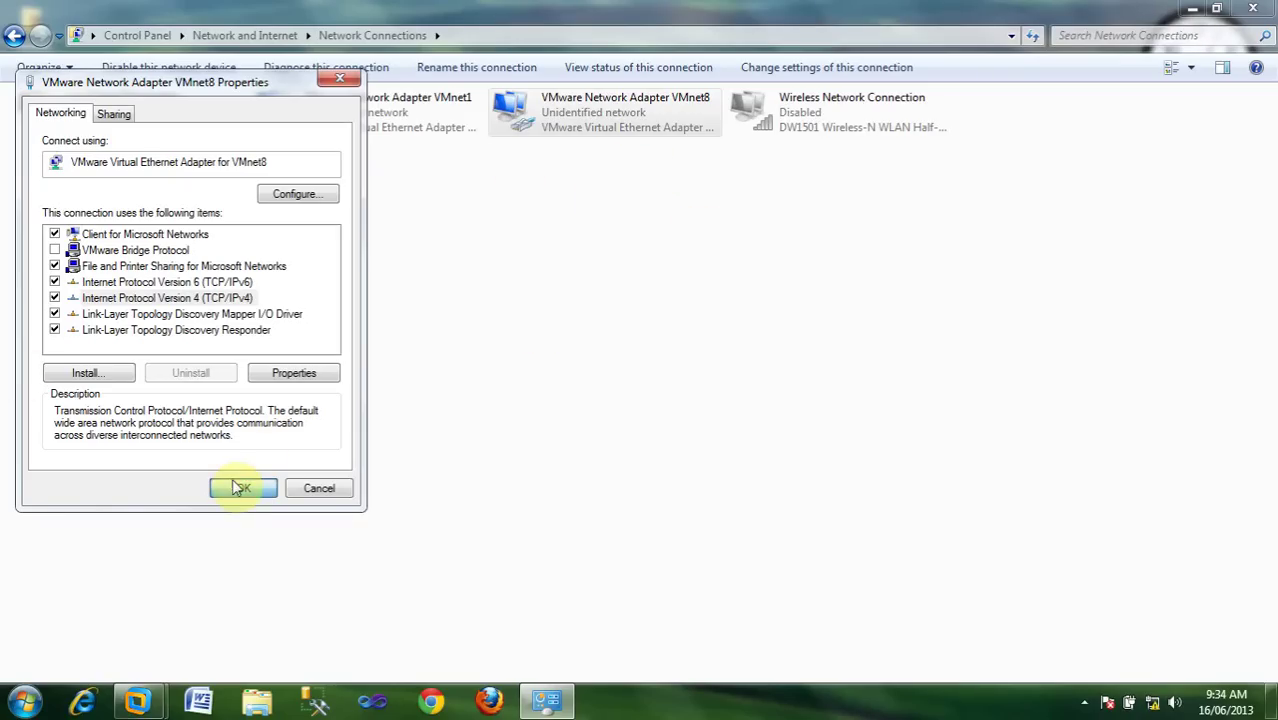
{"action": "left_click", "coordinate": [1250, 10]}
- Switch to VMware Workstation and open the Network and Sharing Center in the Windows Server 2008 virtual machine
{"action": "mouse_move", "coordinate": [140, 706]}
{"action": "left_click", "coordinate": [152, 600]}
{"action": "left_click", "coordinate": [385, 280]}
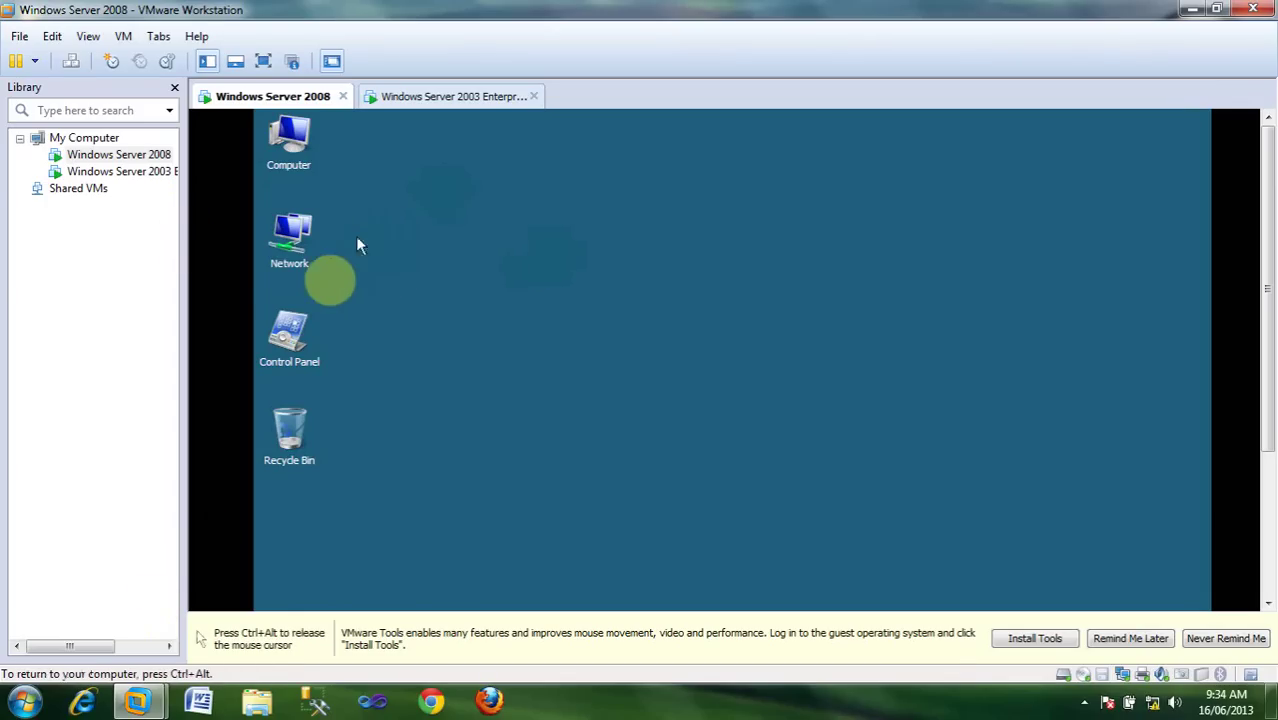
{"action": "right_click", "coordinate": [288, 256]}
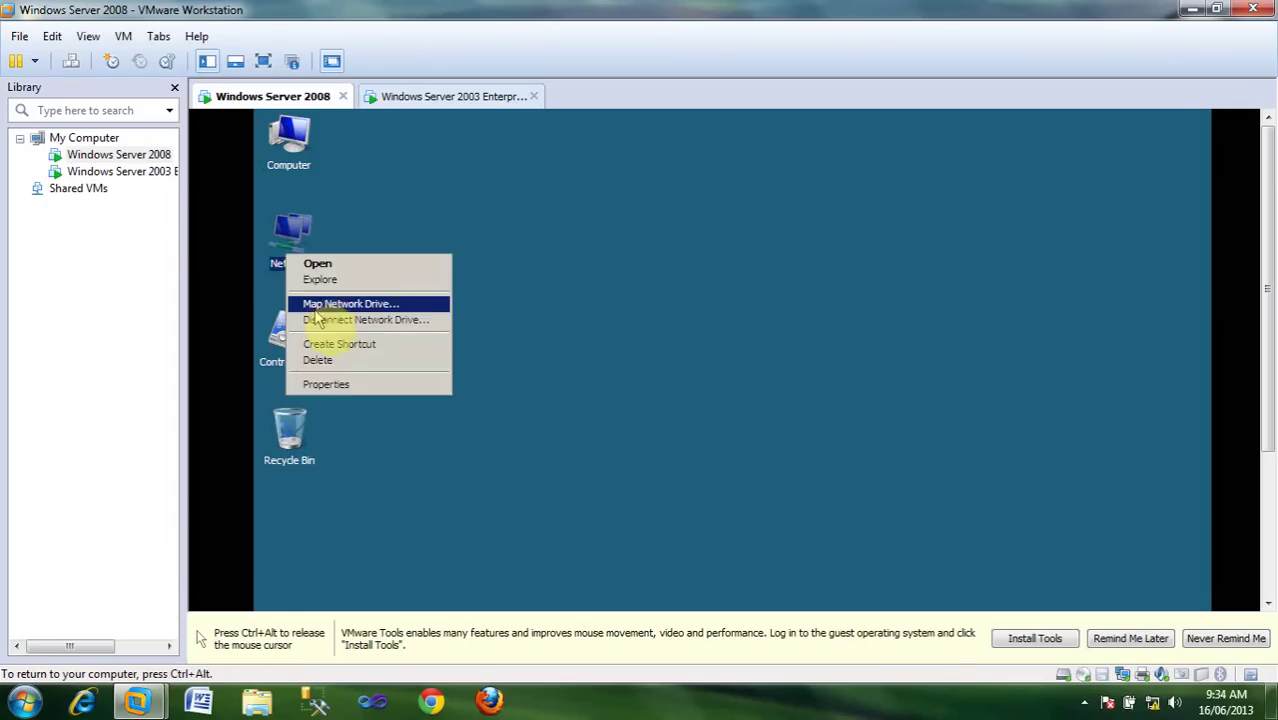
{"action": "left_click", "coordinate": [339, 385]}
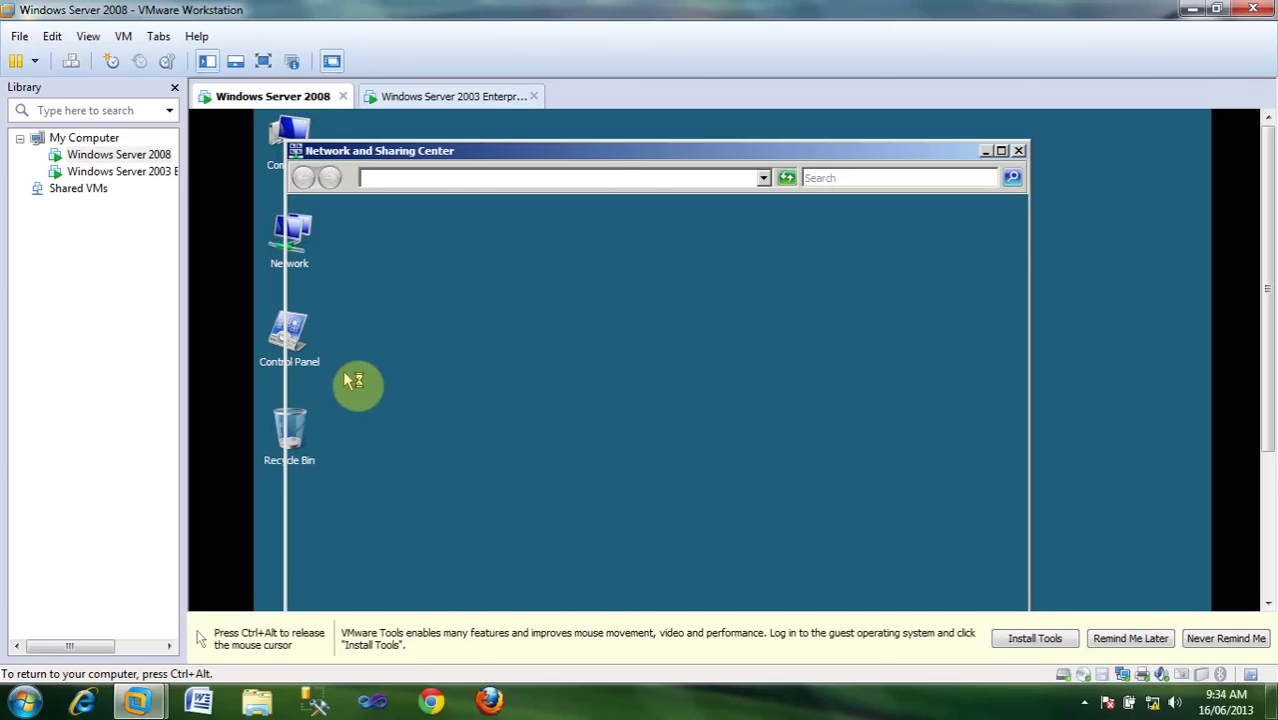
- Show the Windows Server 2008 virtual machine full screen, unpin its toolbar and move the Network and Sharing Center window clear of it
{"action": "key", "text": "ctrl+alt"}
{"action": "left_click", "coordinate": [263, 62]}
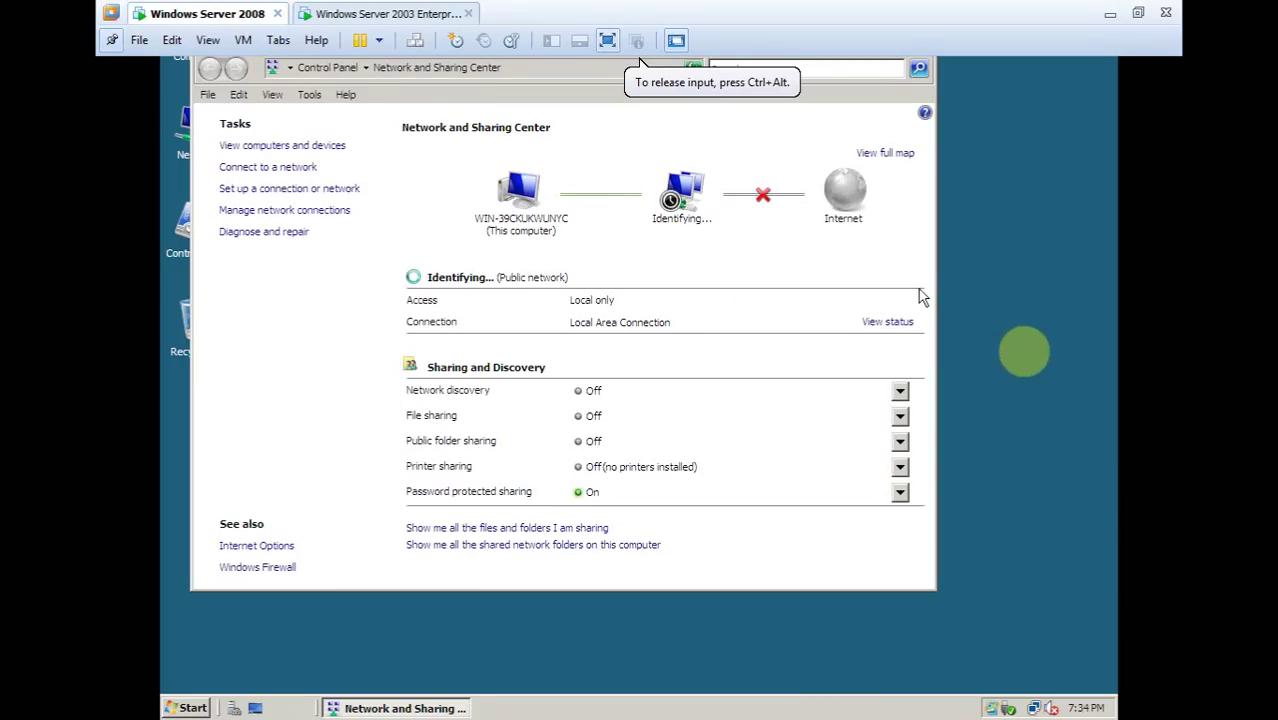
{"action": "left_click", "coordinate": [1050, 342]}
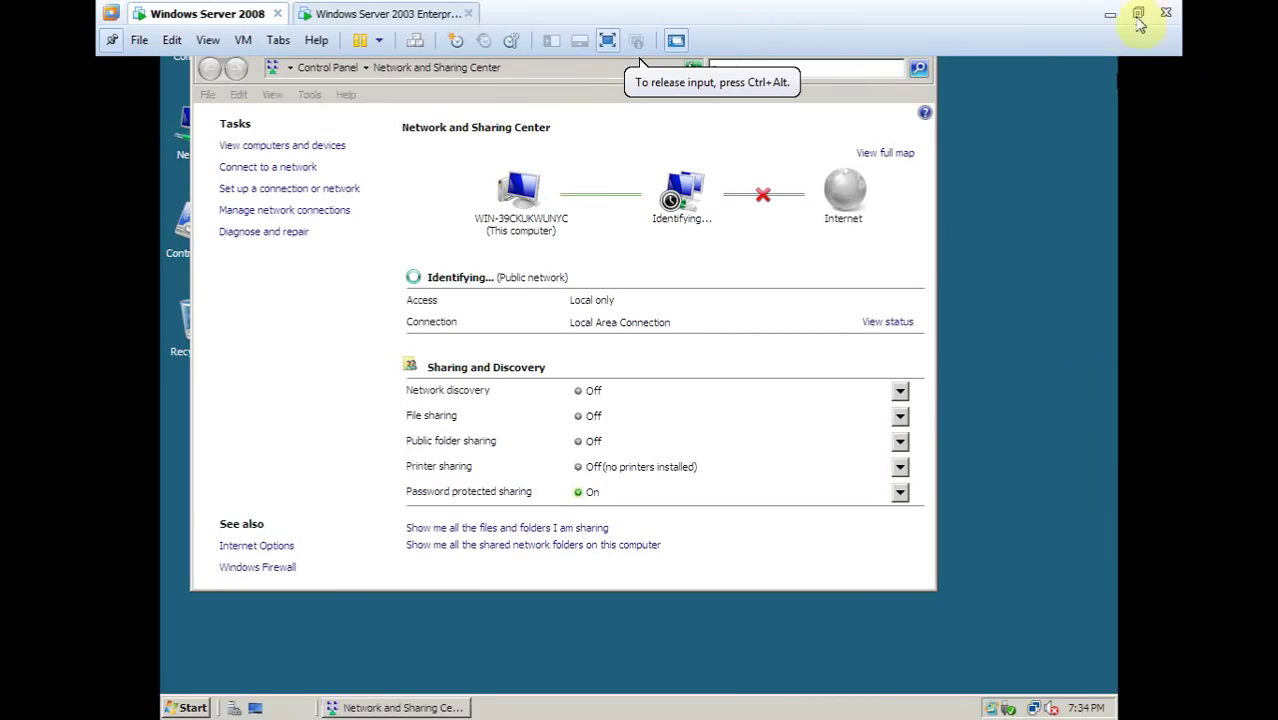
{"action": "left_click", "coordinate": [111, 41]}
{"action": "left_click_drag", "start_coordinate": [335, 42], "coordinate": [478, 124]}
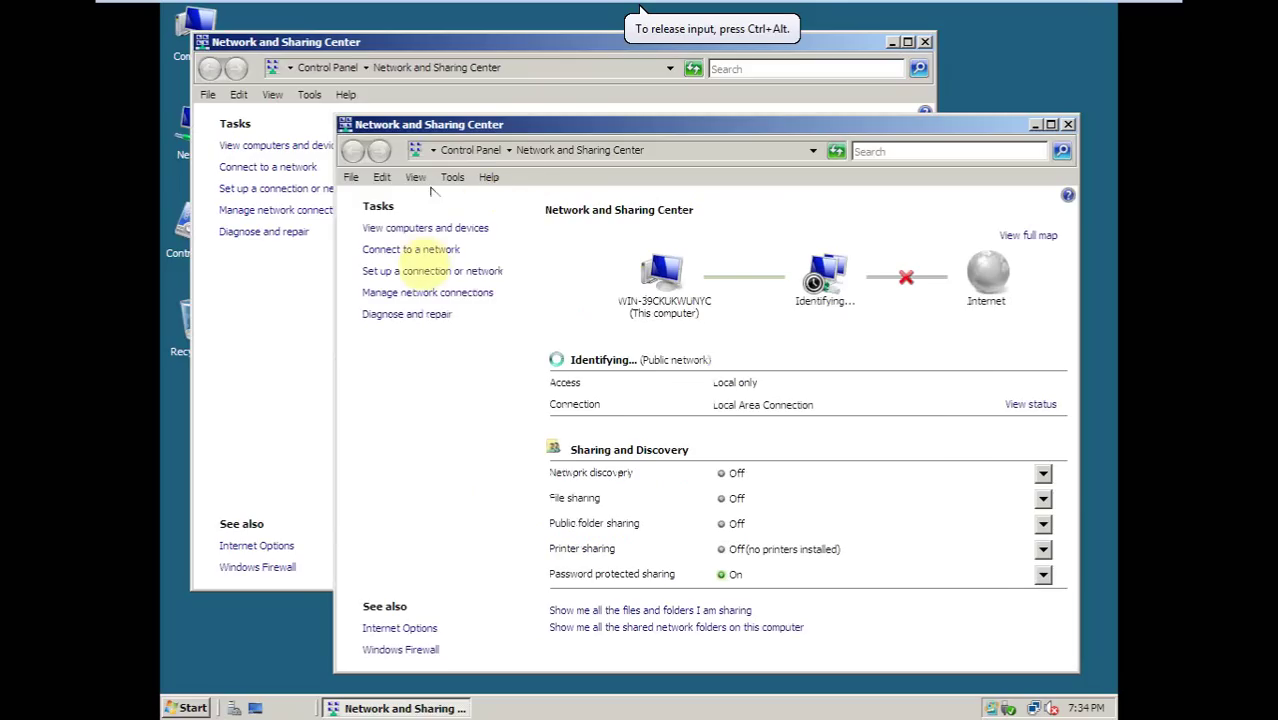
- Open the Windows Server 2008 guest's network connections list, reposition its window and select Local Area Connection
{"action": "left_click", "coordinate": [413, 293]}
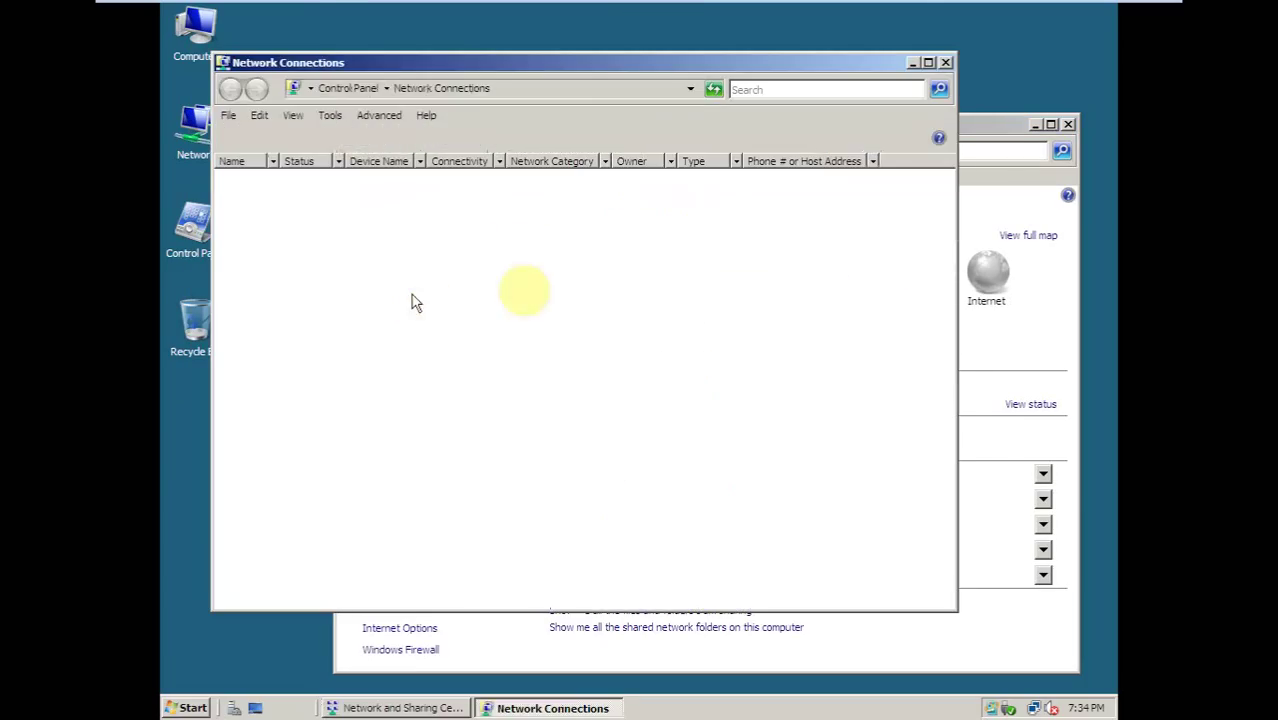
{"action": "left_click", "coordinate": [624, 65]}
{"action": "left_click_drag", "start_coordinate": [627, 66], "coordinate": [721, 196]}
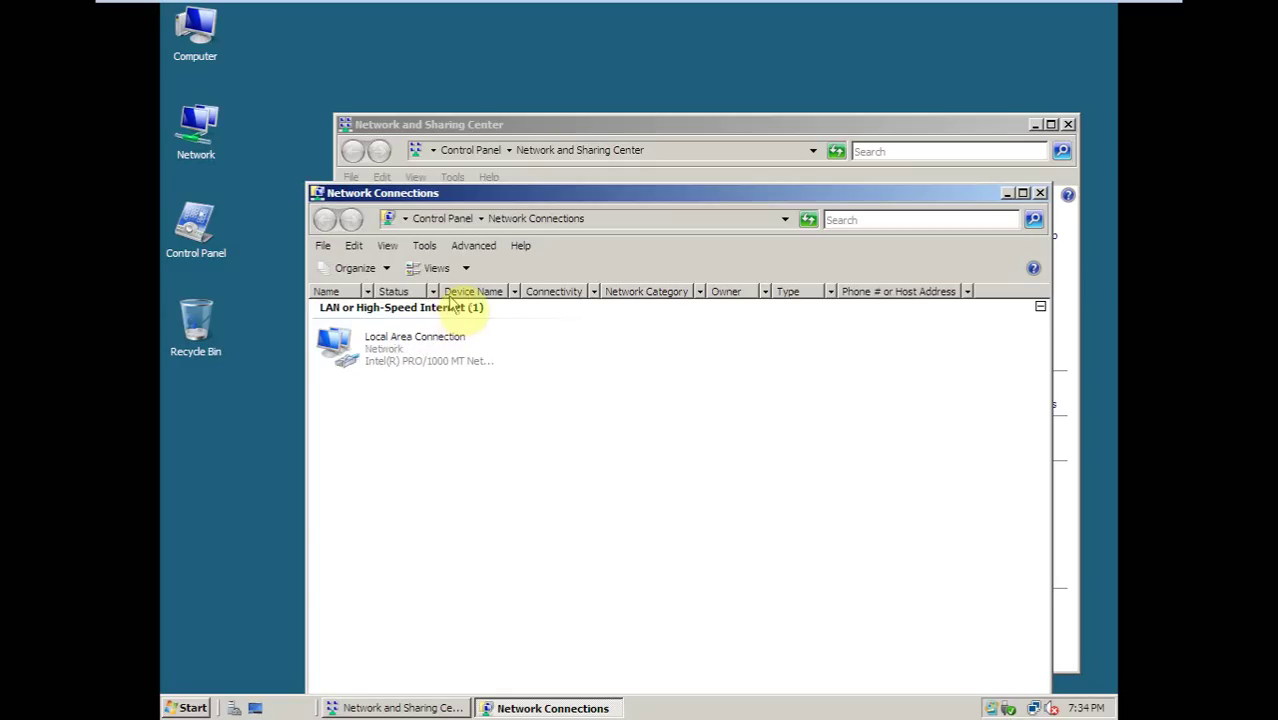
{"action": "key", "text": "super"}
{"action": "key", "text": "Escape"}
{"action": "left_click", "coordinate": [436, 346]}
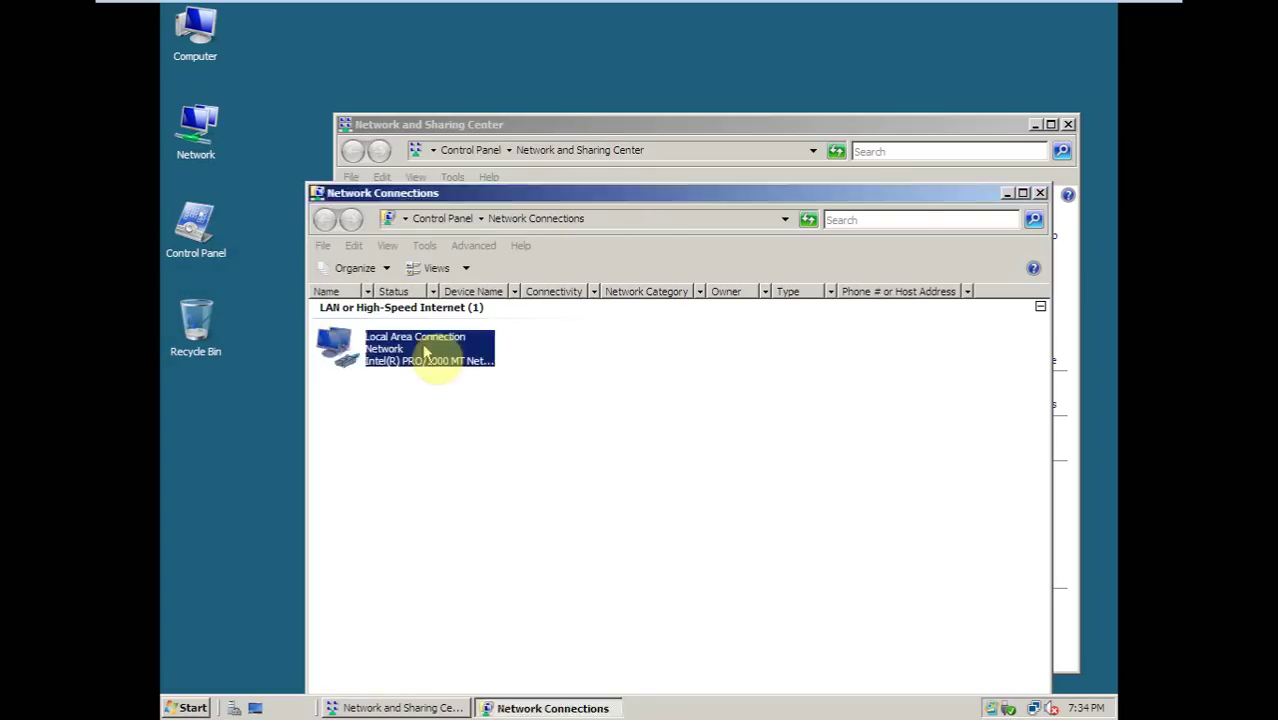
{"action": "left_click", "coordinate": [1104, 342]}
{"action": "left_click", "coordinate": [325, 352]}
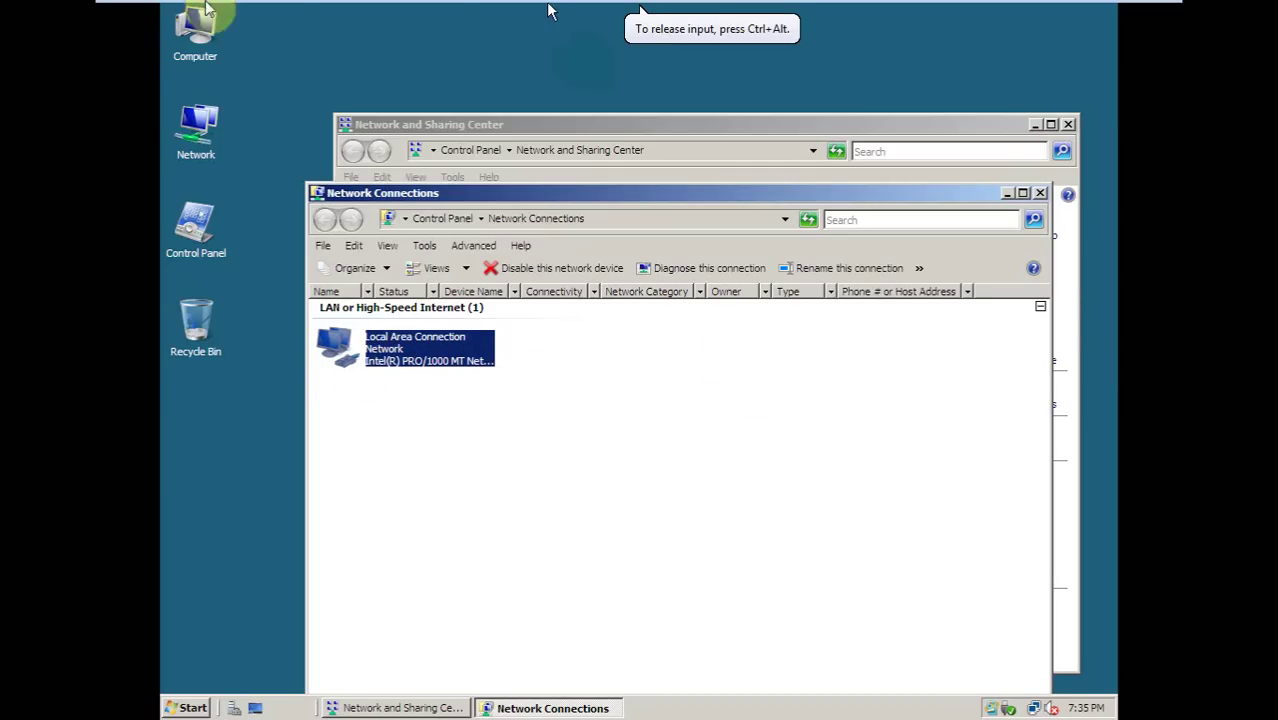
- Pin the full-screen toolbar and open the Windows Server 2008 virtual machine's settings at its existing network adapter
{"action": "mouse_move", "coordinate": [1095, 15]}
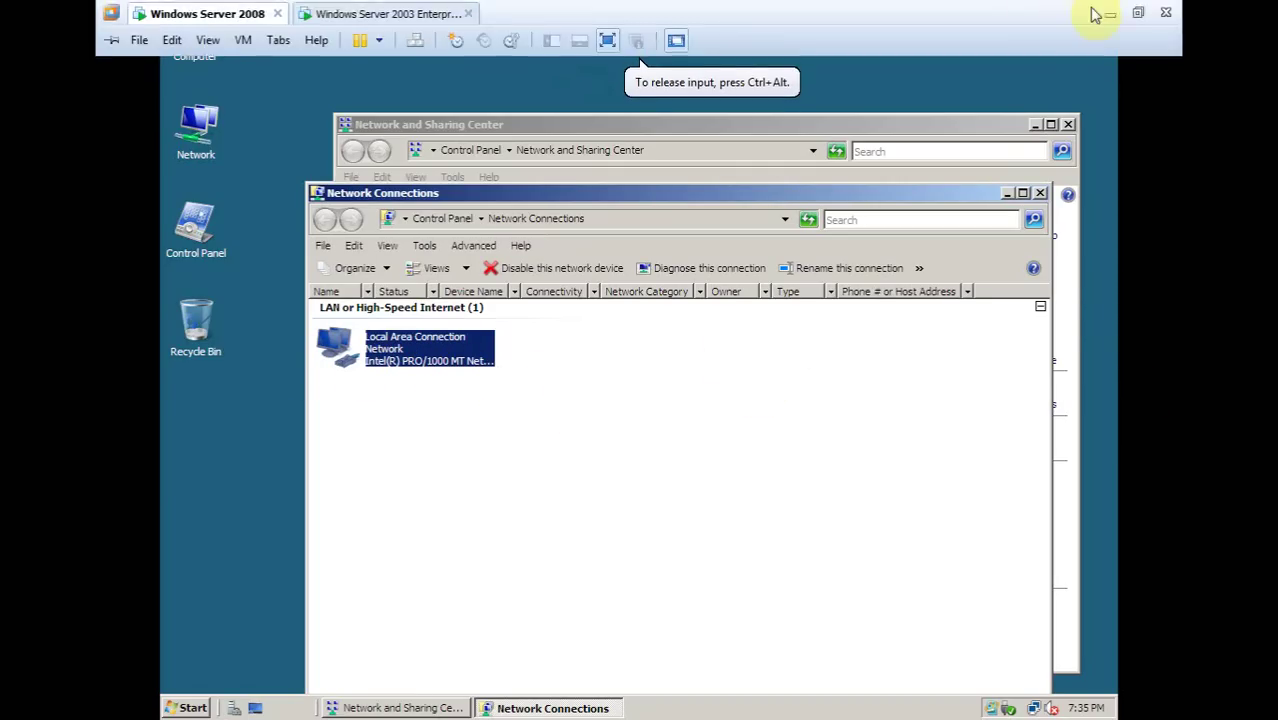
{"action": "left_click", "coordinate": [113, 45]}
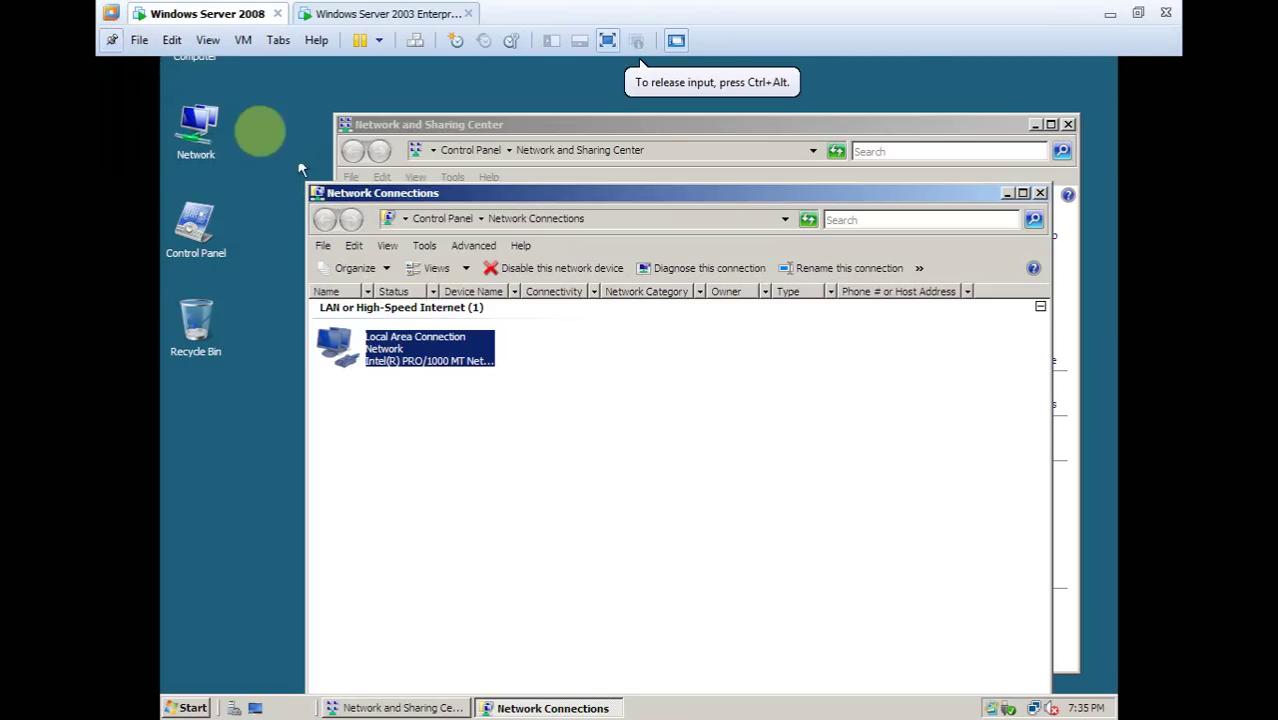
{"action": "right_click", "coordinate": [227, 11]}
{"action": "right_click", "coordinate": [196, 20]}
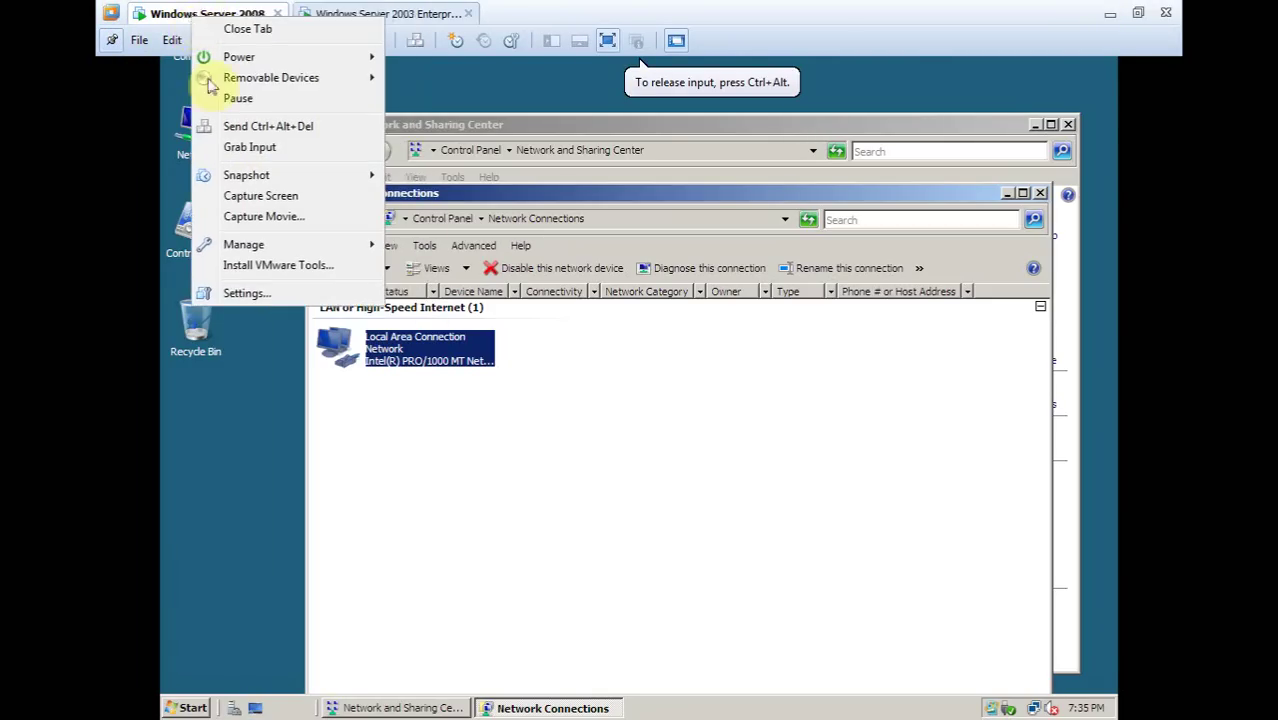
{"action": "right_click", "coordinate": [160, 14]}
{"action": "left_click", "coordinate": [212, 284]}
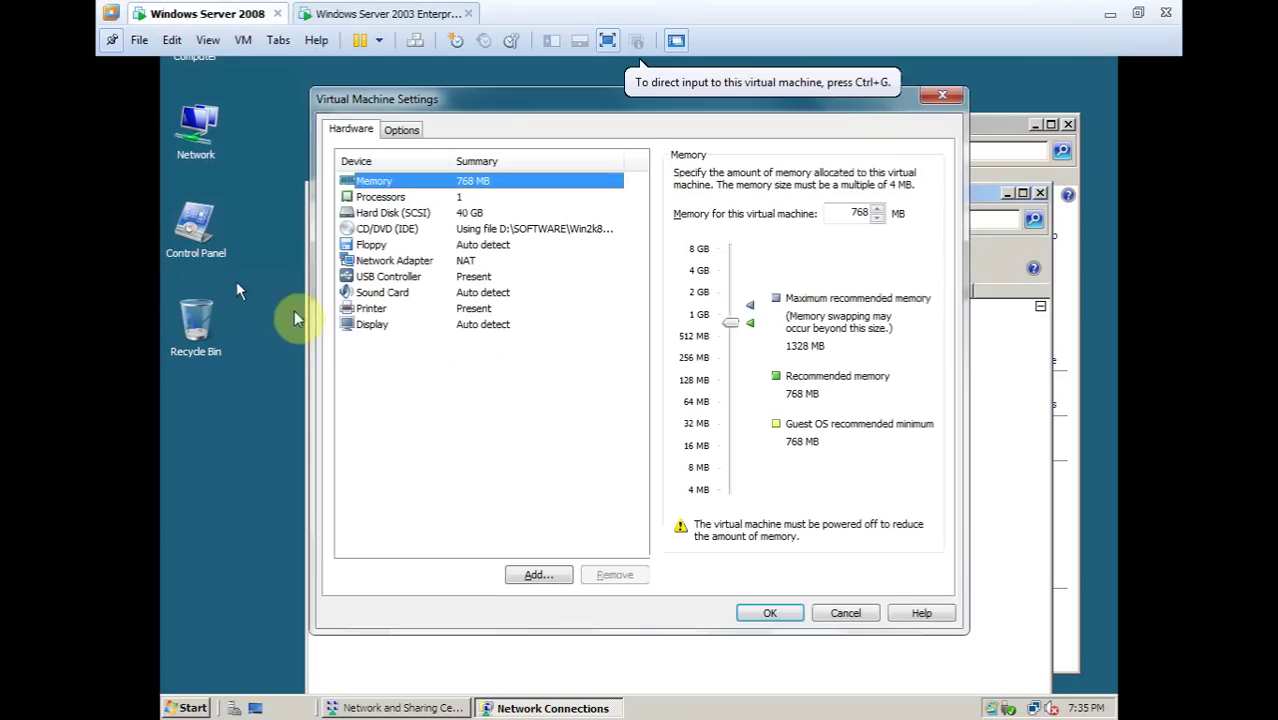
{"action": "left_click", "coordinate": [392, 260]}
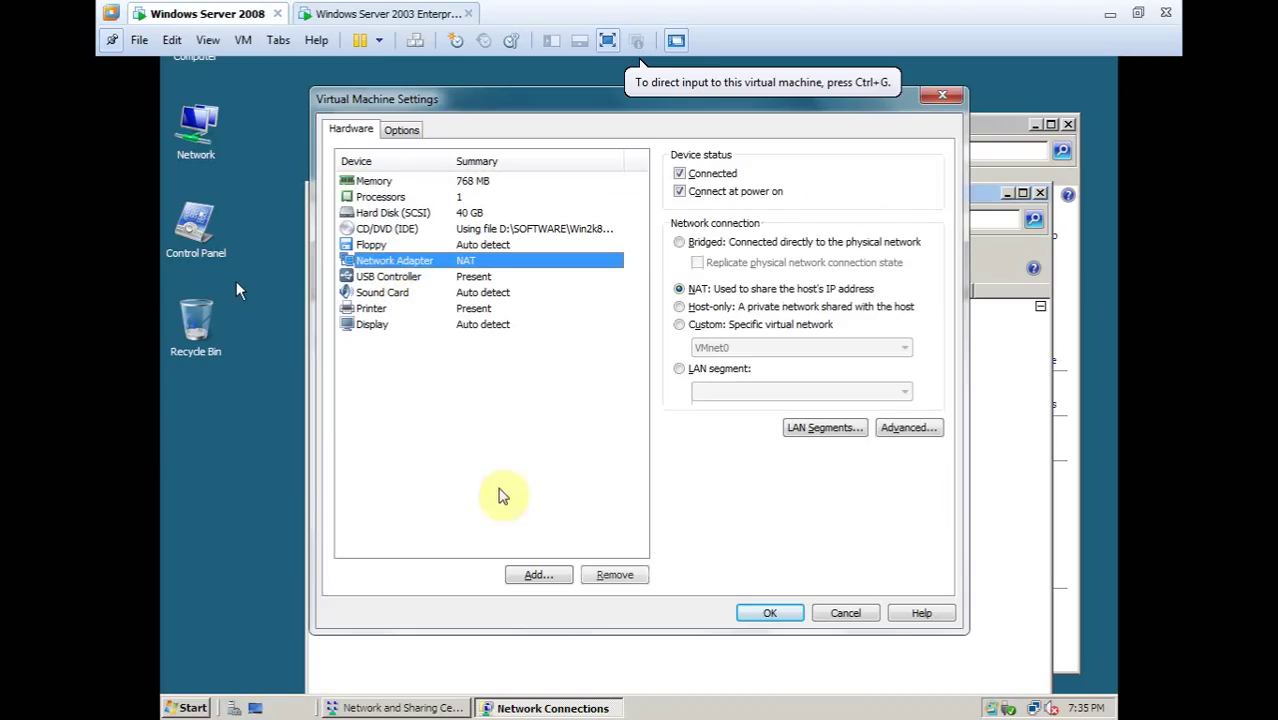
- Add a second network adapter to the virtual machine on the custom network VMnet8 (NAT), and save the settings
{"action": "left_click", "coordinate": [548, 573]}
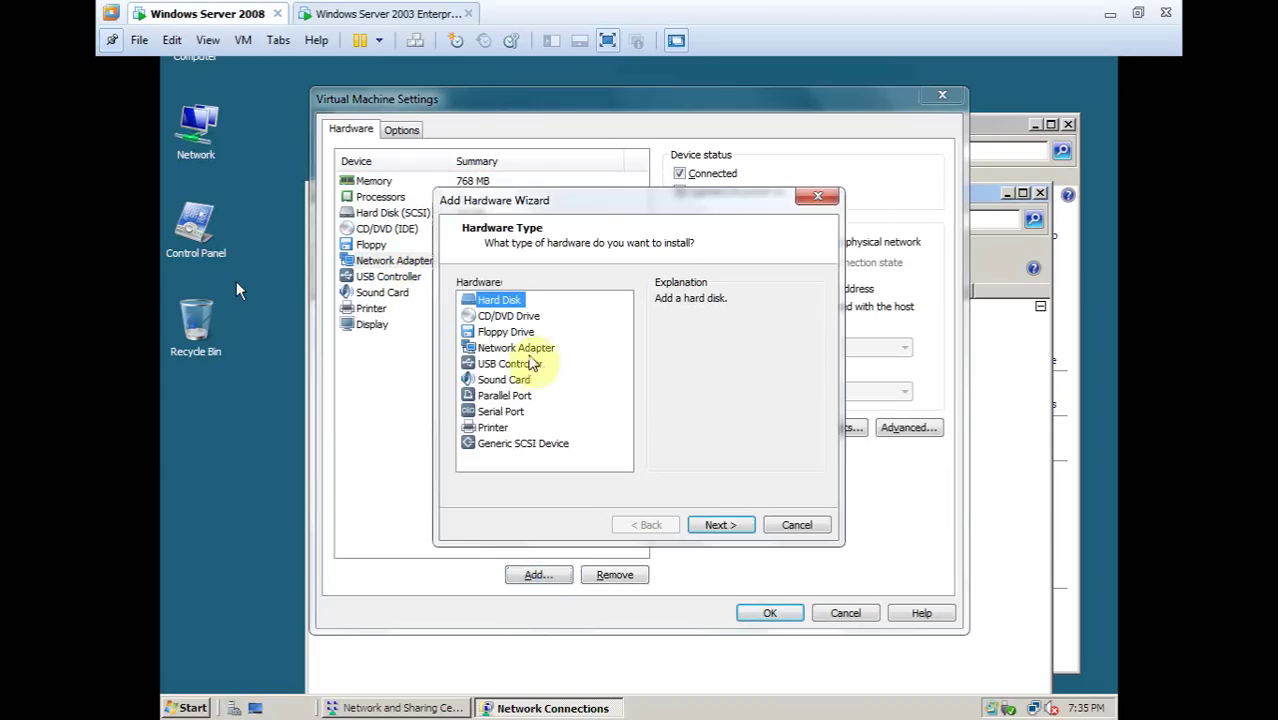
{"action": "left_click", "coordinate": [530, 348]}
{"action": "left_click", "coordinate": [720, 524]}
{"action": "left_click", "coordinate": [511, 388]}
{"action": "left_click", "coordinate": [510, 409]}
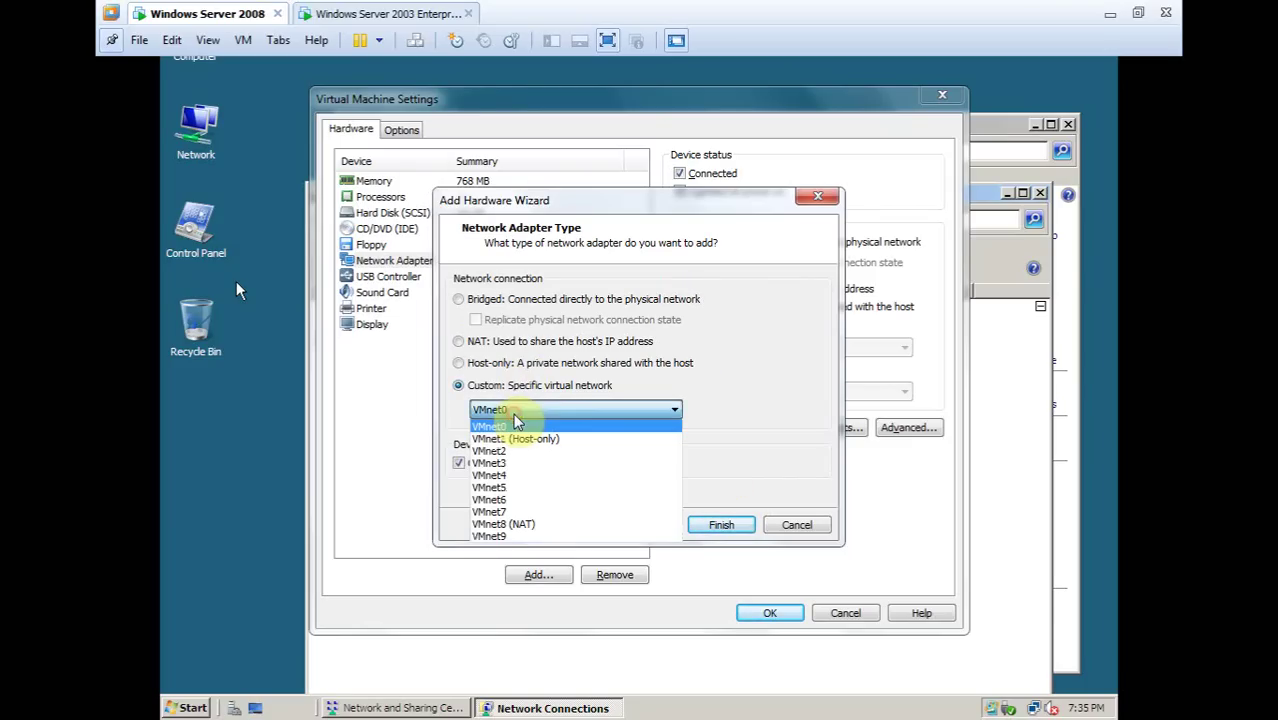
{"action": "left_click", "coordinate": [505, 524]}
{"action": "left_click", "coordinate": [721, 526]}
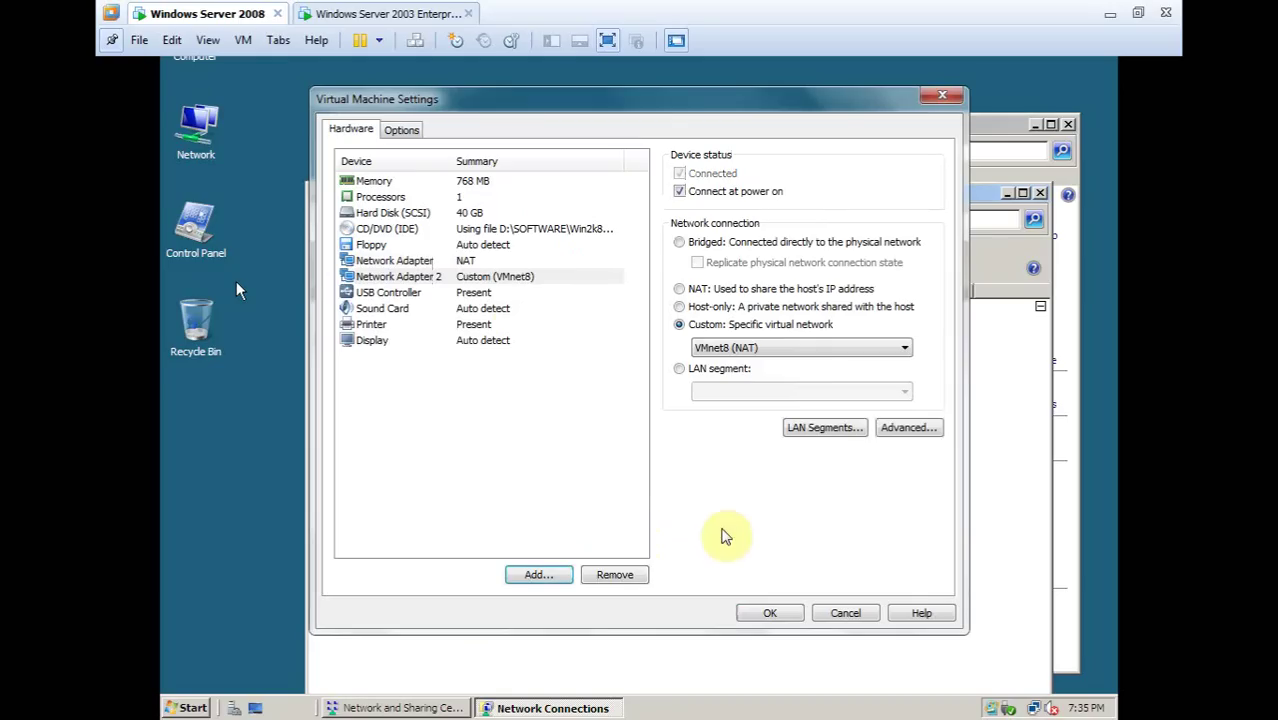
{"action": "left_click", "coordinate": [770, 613]}
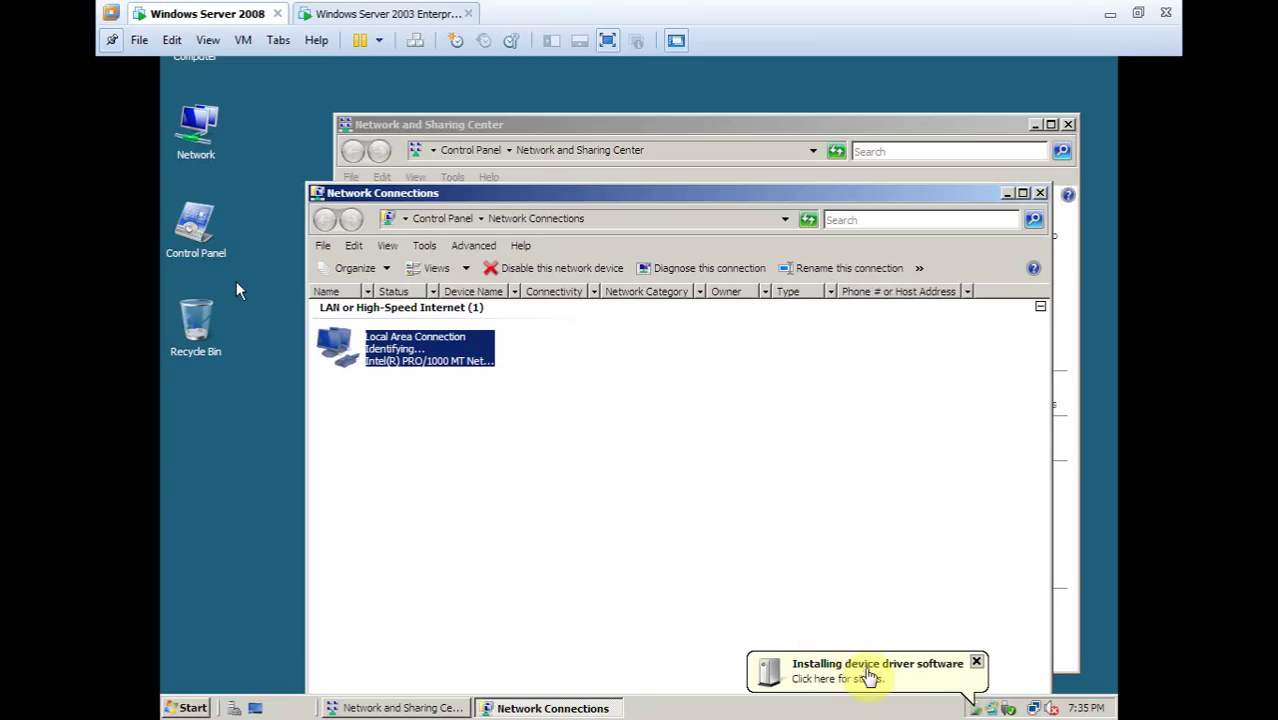
- Check the driver installation status of the new network adapter in the guest and close the status window
{"action": "left_click", "coordinate": [863, 677]}
{"action": "left_click", "coordinate": [858, 677]}
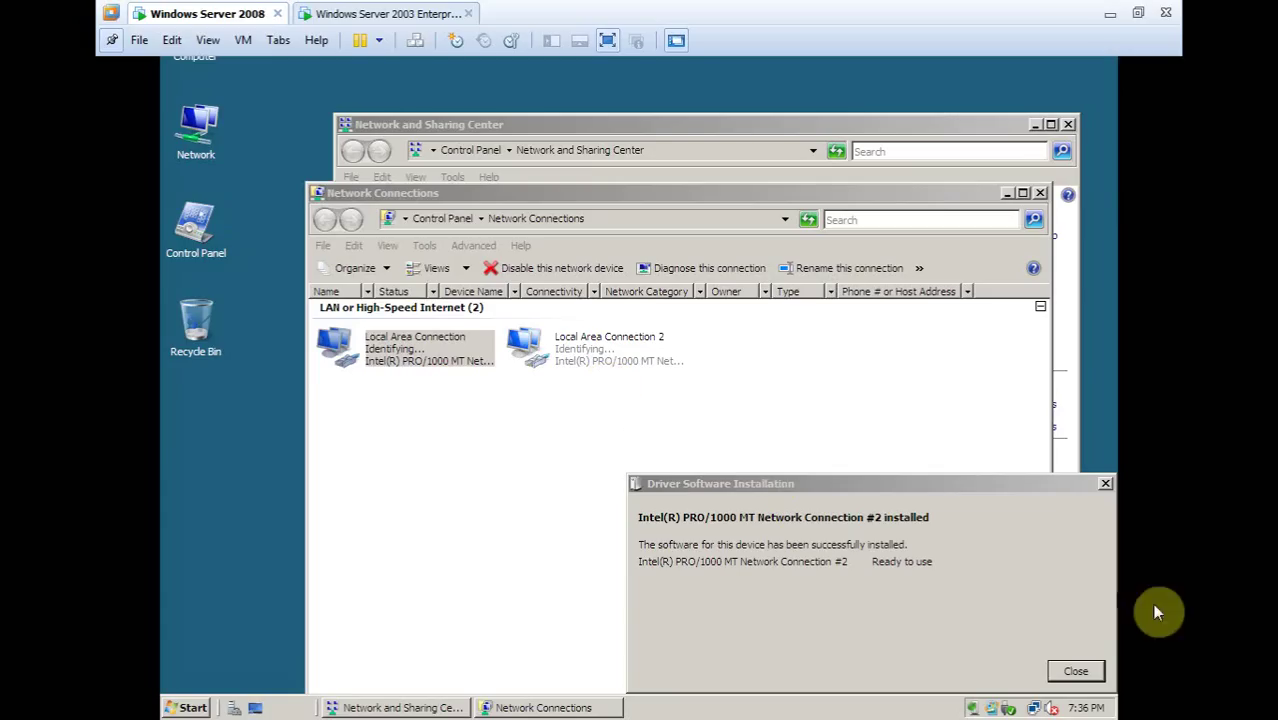
{"action": "left_click", "coordinate": [1076, 669]}
- Open the Internet Protocol Version 4 properties of Local Area Connection 2
{"action": "left_click", "coordinate": [578, 364]}
{"action": "right_click", "coordinate": [578, 362]}
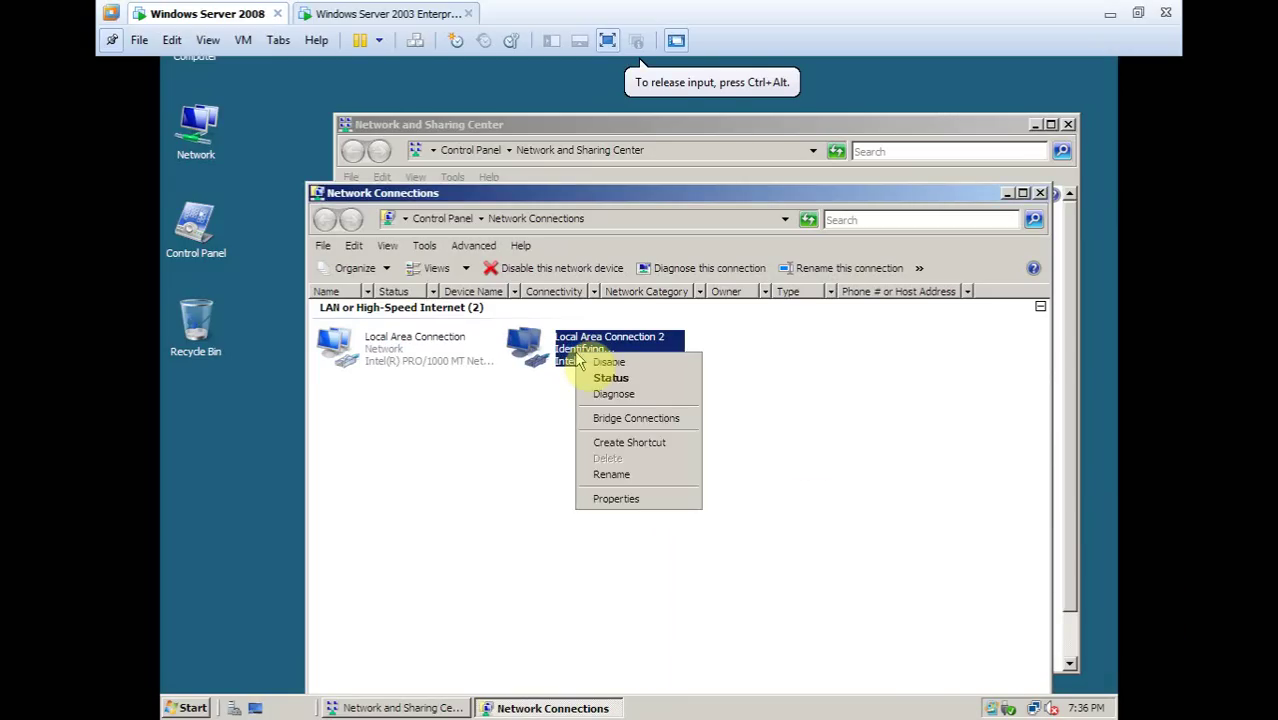
{"action": "left_click", "coordinate": [627, 503]}
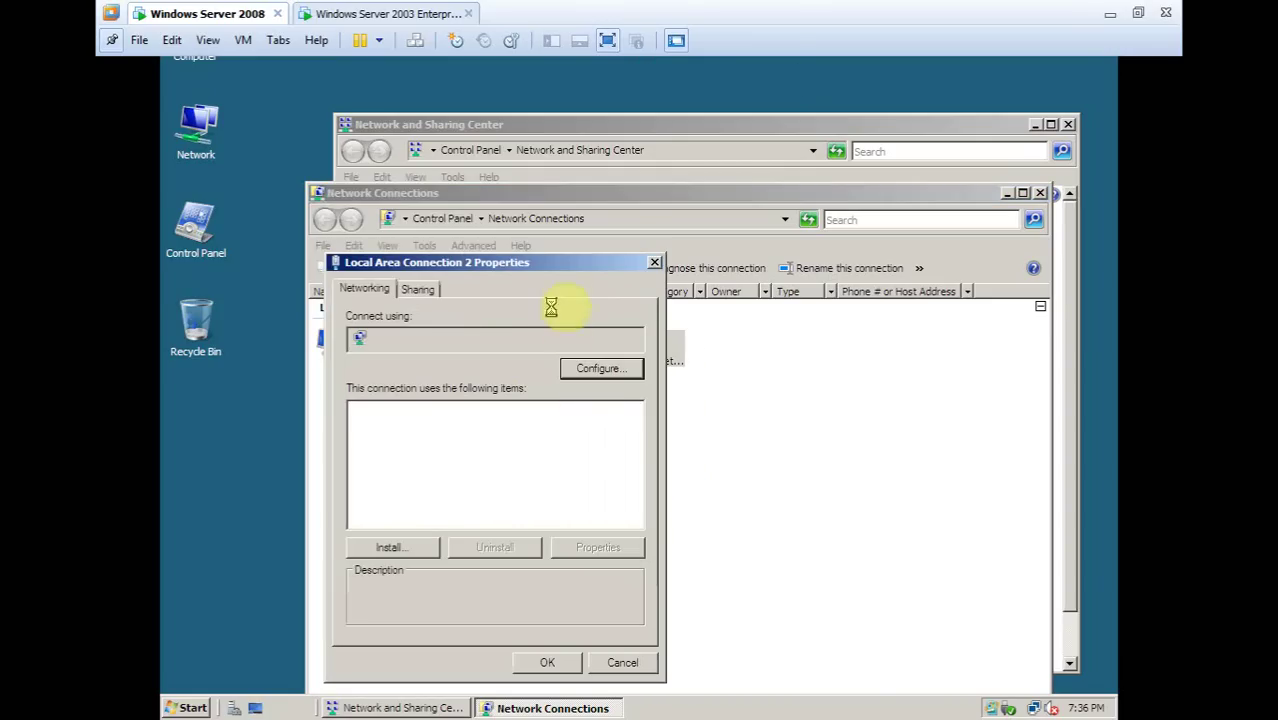
{"action": "left_click_drag", "start_coordinate": [555, 278], "coordinate": [649, 183]}
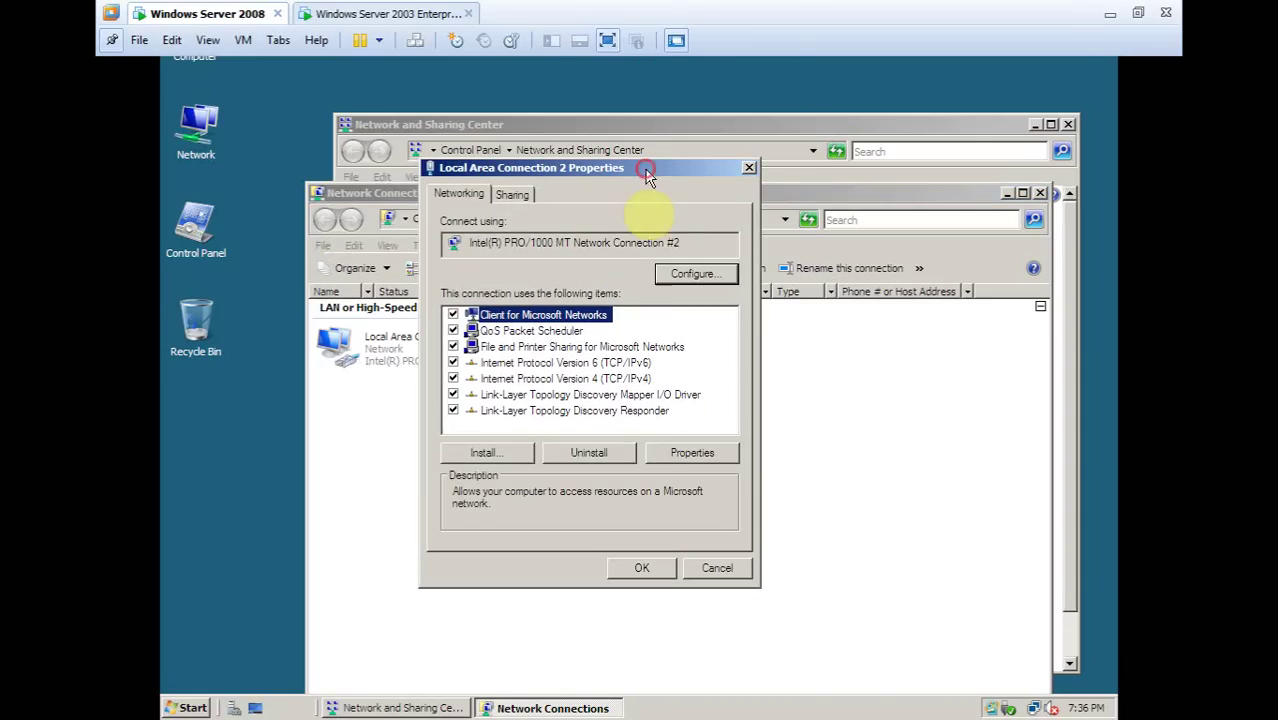
{"action": "left_click", "coordinate": [612, 379]}
{"action": "left_click", "coordinate": [688, 452]}
- Assign Local Area Connection 2 the static IP address 1.1.1.1 with subnet mask 255.0.0.0, and save the connection properties
{"action": "left_click", "coordinate": [596, 362]}
{"action": "left_click", "coordinate": [659, 384]}
{"action": "type", "text": "1.1.1.1"}
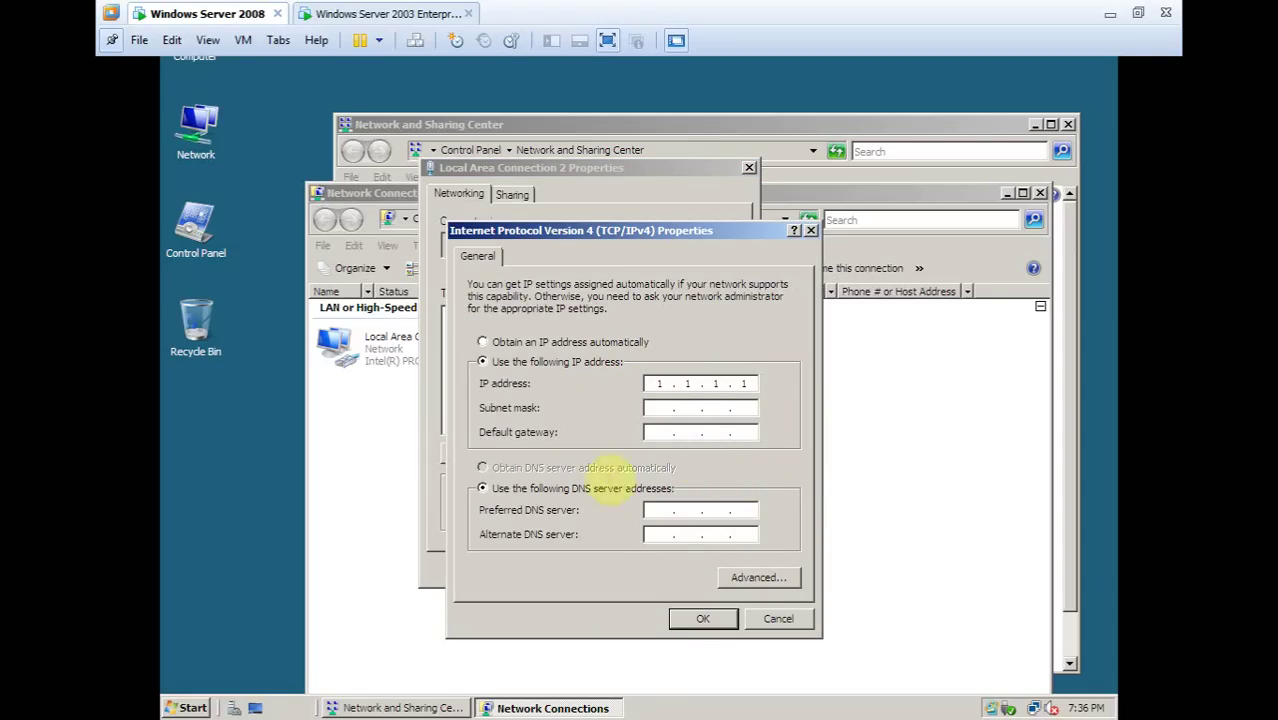
{"action": "left_click", "coordinate": [650, 408]}
{"action": "left_click", "coordinate": [662, 434]}
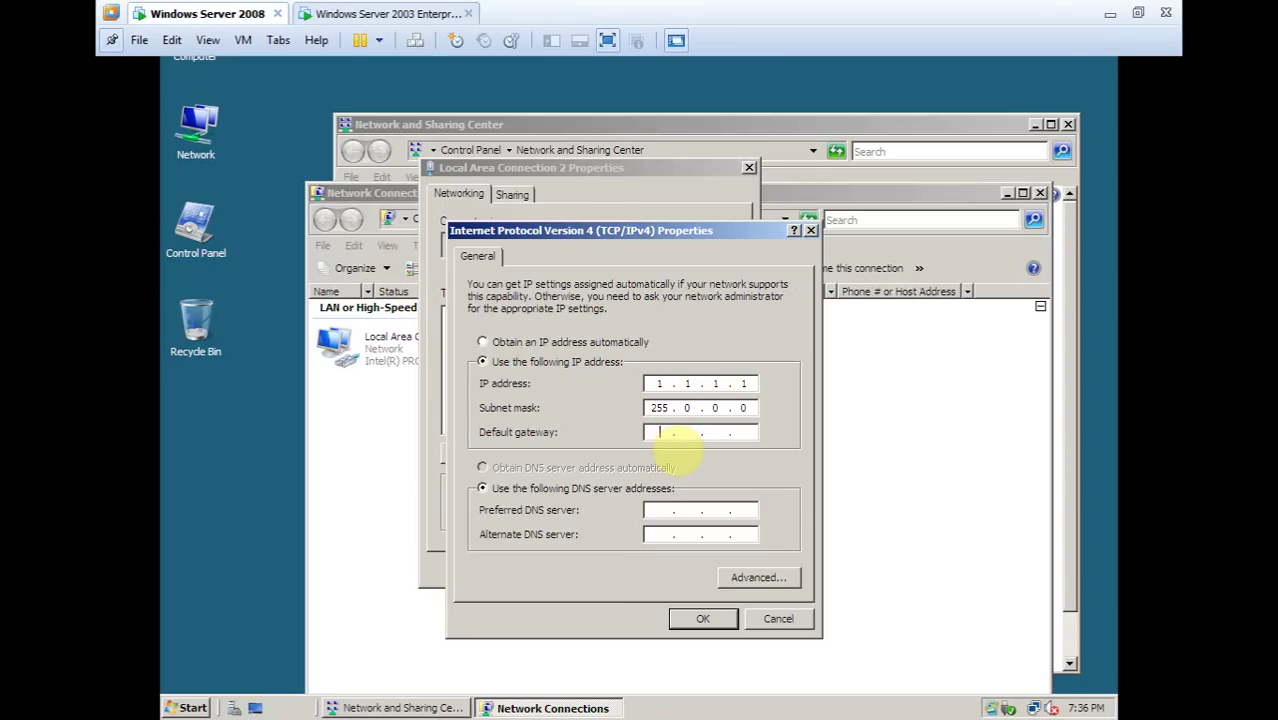
{"action": "left_click", "coordinate": [704, 619]}
{"action": "left_click", "coordinate": [650, 568]}
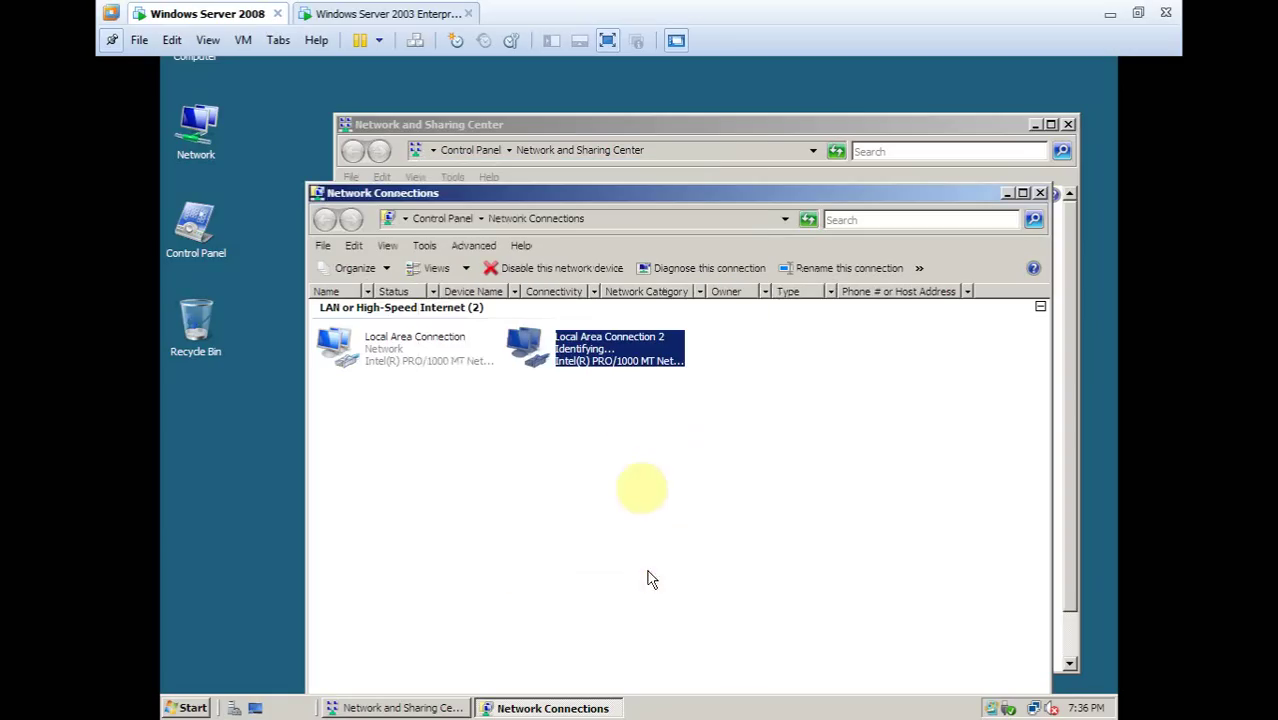
- Rename Local Area Connection 2 as Lan_1_1_1_1
{"action": "right_click", "coordinate": [614, 352]}
{"action": "left_click", "coordinate": [647, 468]}
{"action": "type", "text": "LAn"}
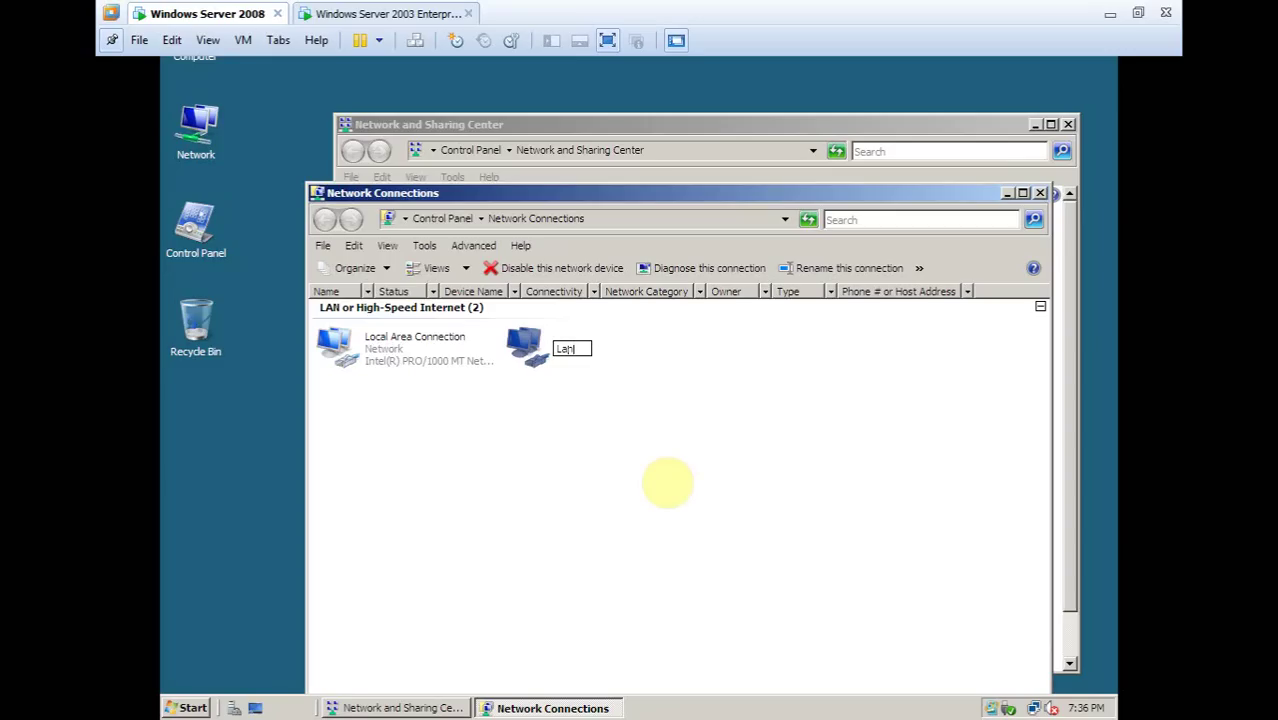
{"action": "type", "text": "_i"}
{"action": "type", "text": "_1_"}
{"action": "type", "text": "1"}
{"action": "type", "text": "_1"}
{"action": "left_click", "coordinate": [462, 378]}
- Open the Internet Protocol Version 4 properties of the original Local Area Connection
{"action": "right_click", "coordinate": [426, 350]}
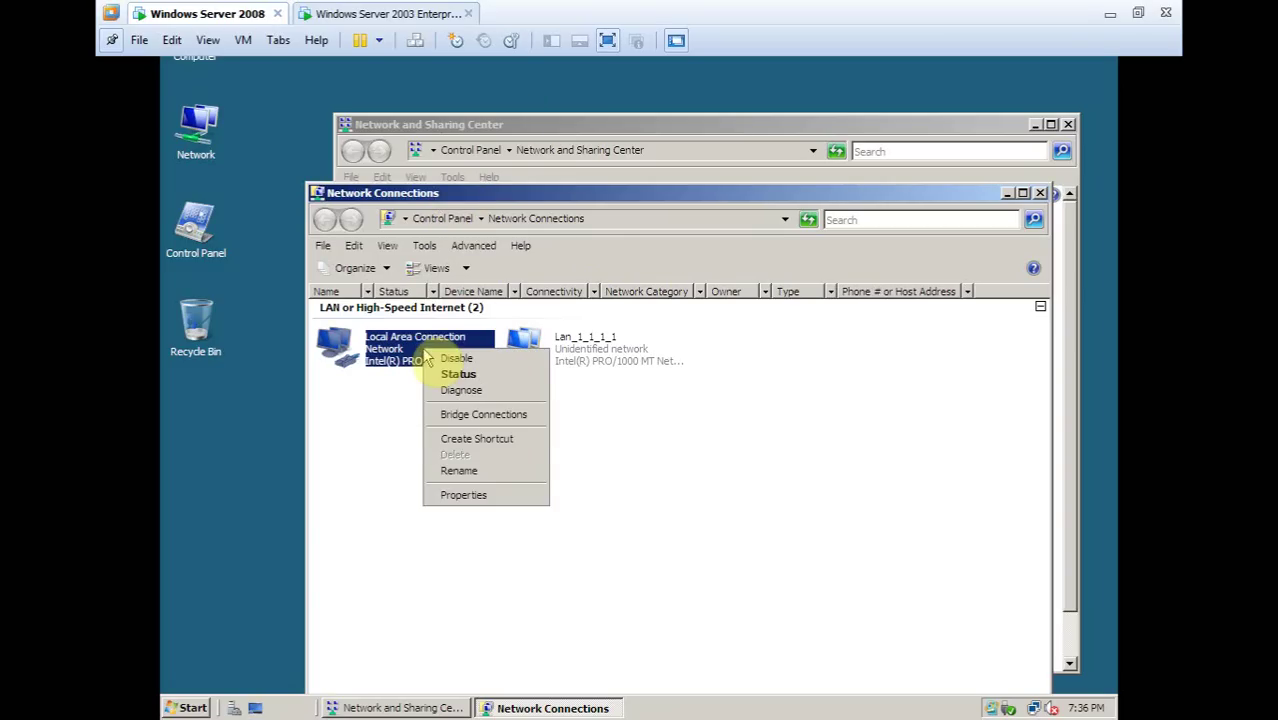
{"action": "left_click", "coordinate": [480, 497]}
{"action": "left_click", "coordinate": [490, 474]}
{"action": "left_click_drag", "start_coordinate": [578, 264], "coordinate": [602, 190]}
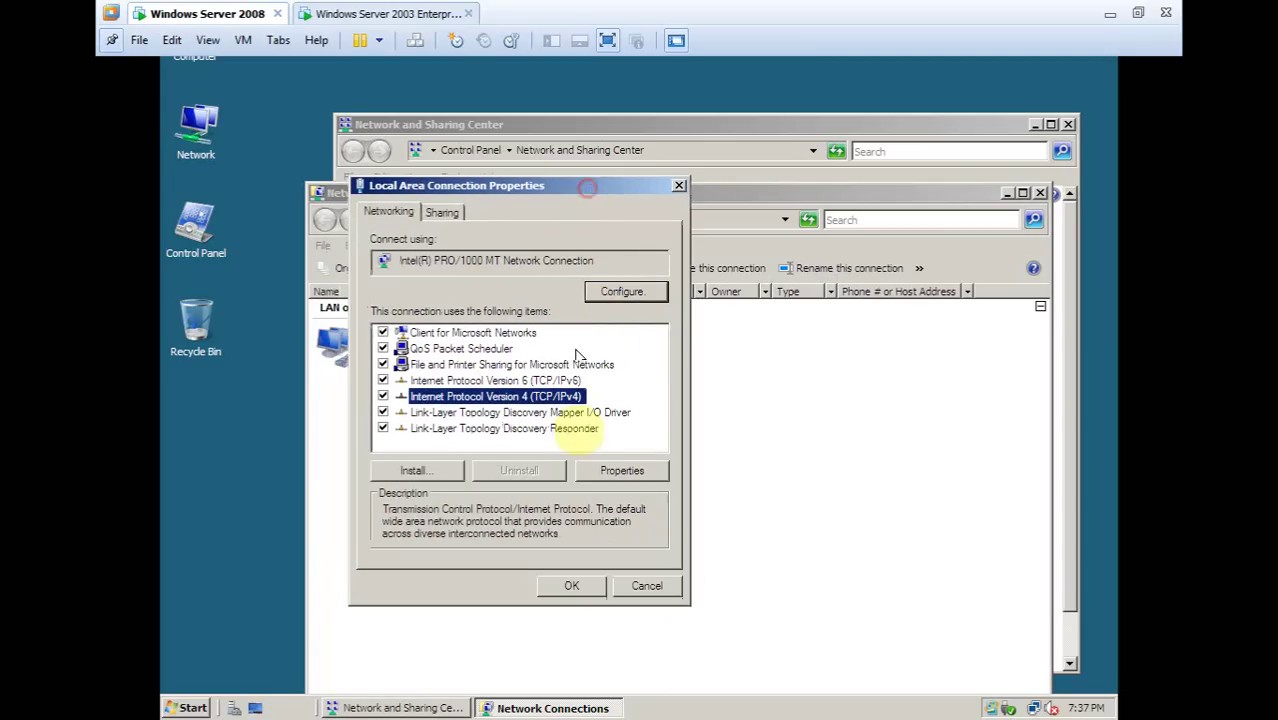
{"action": "left_click", "coordinate": [622, 470]}
- Assign the original Local Area Connection the static IP address 172.16.1.1 with subnet mask 255.255.0.0, and save its properties
{"action": "left_click", "coordinate": [495, 380]}
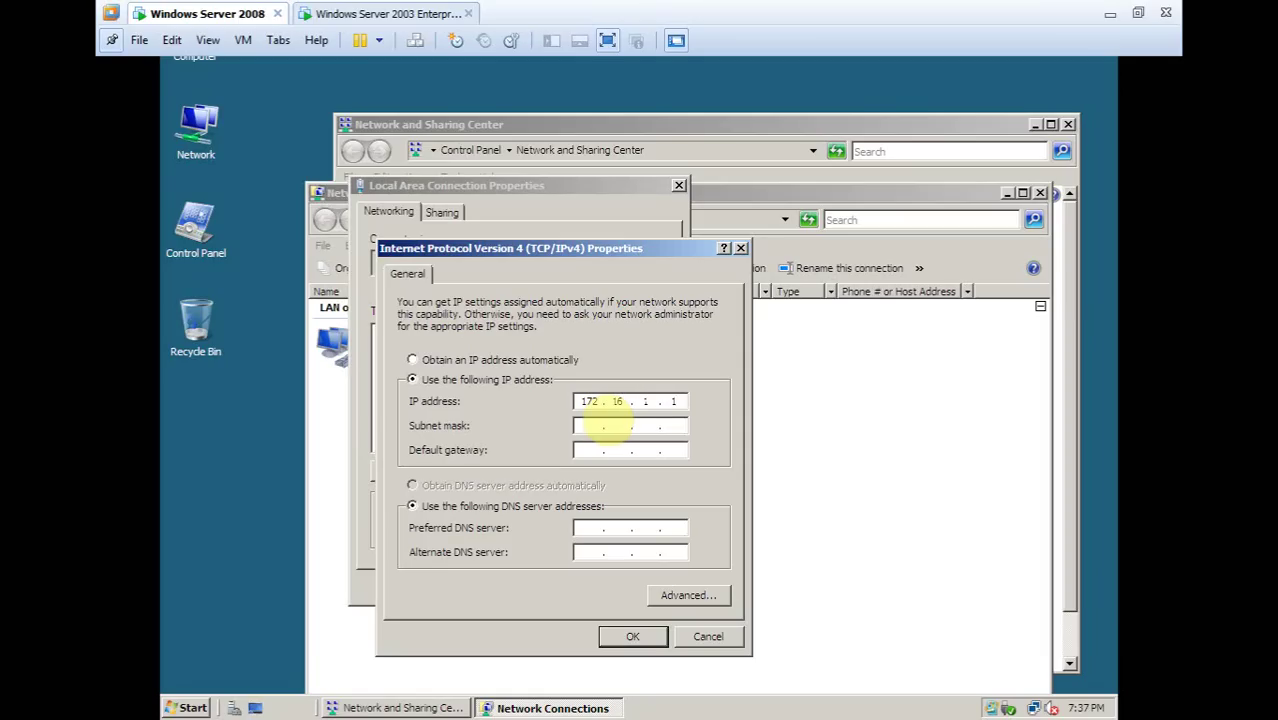
{"action": "left_click", "coordinate": [588, 425]}
{"action": "left_click", "coordinate": [589, 449]}
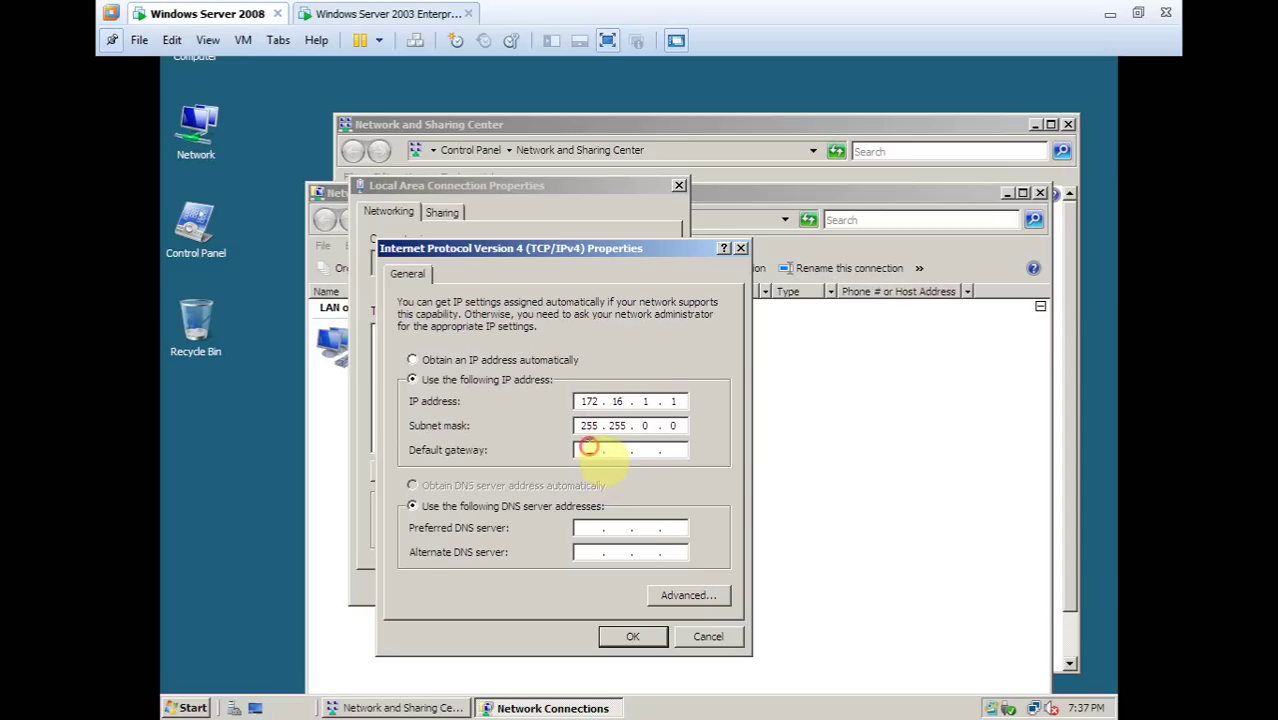
{"action": "left_click", "coordinate": [633, 637]}
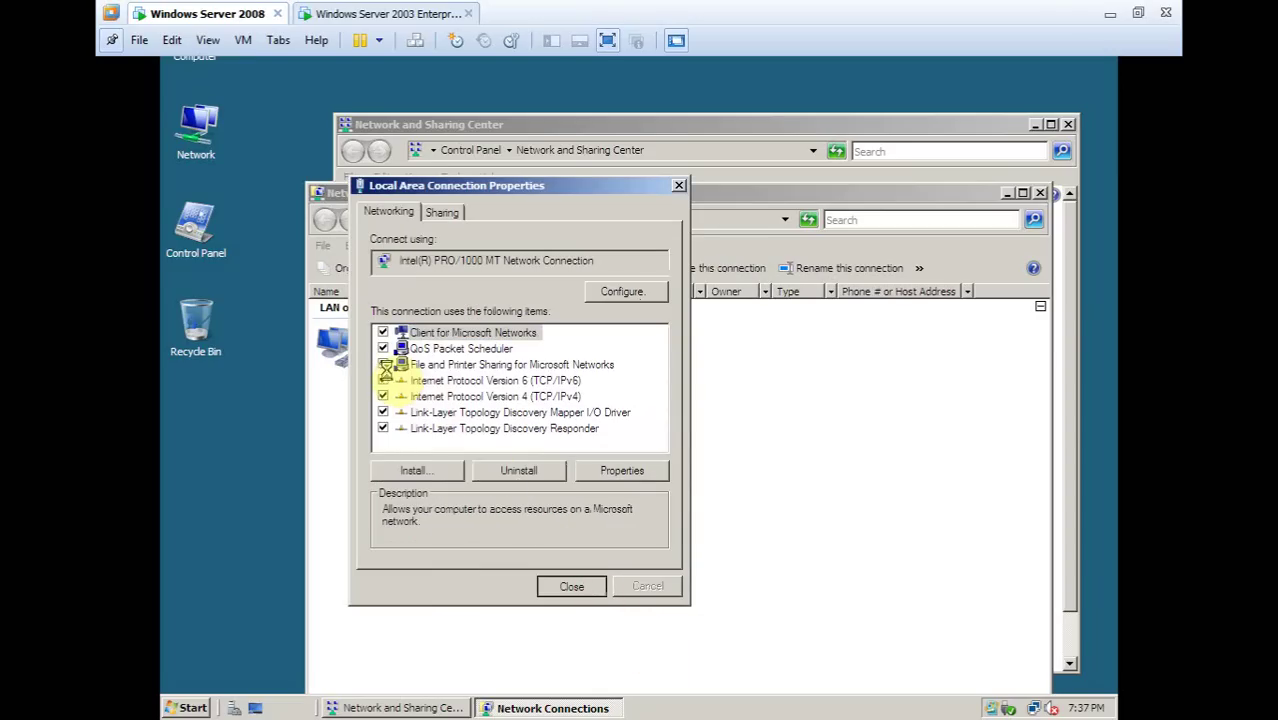
{"action": "key", "text": "Return"}
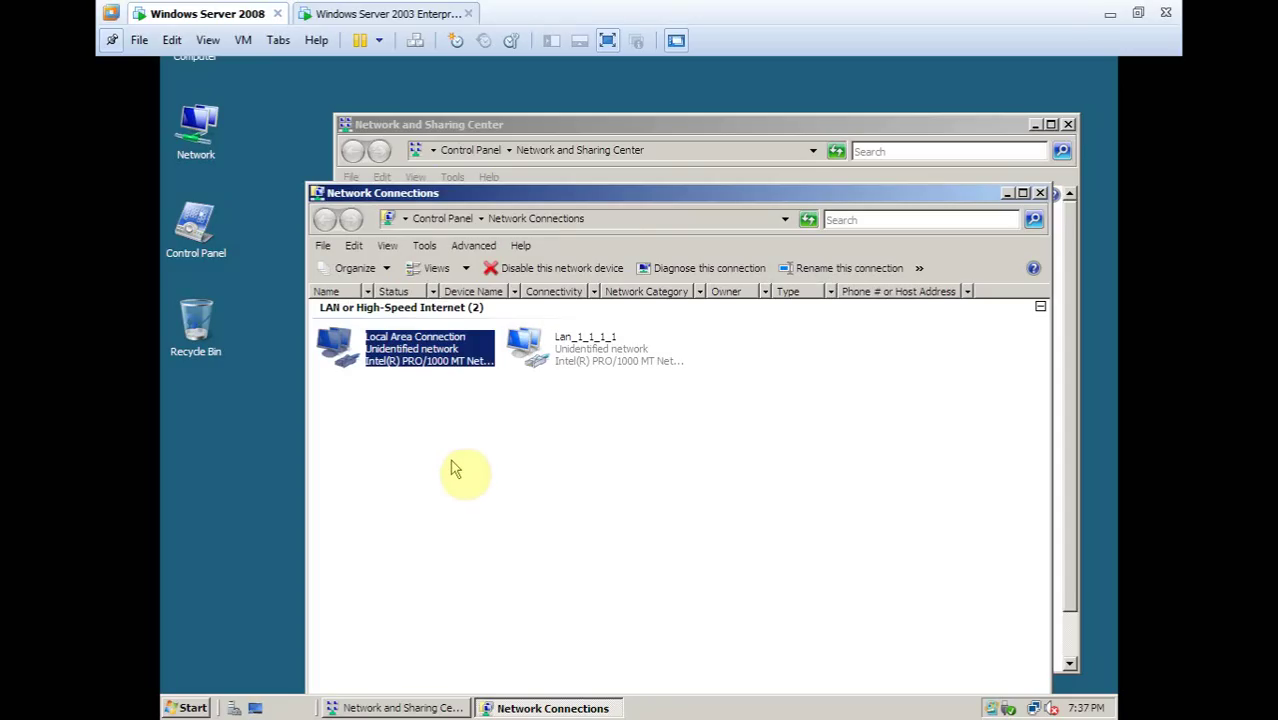
- Rename the original Local Area Connection as Wan_172_16_1_1
{"action": "key", "text": "shift+F10"}
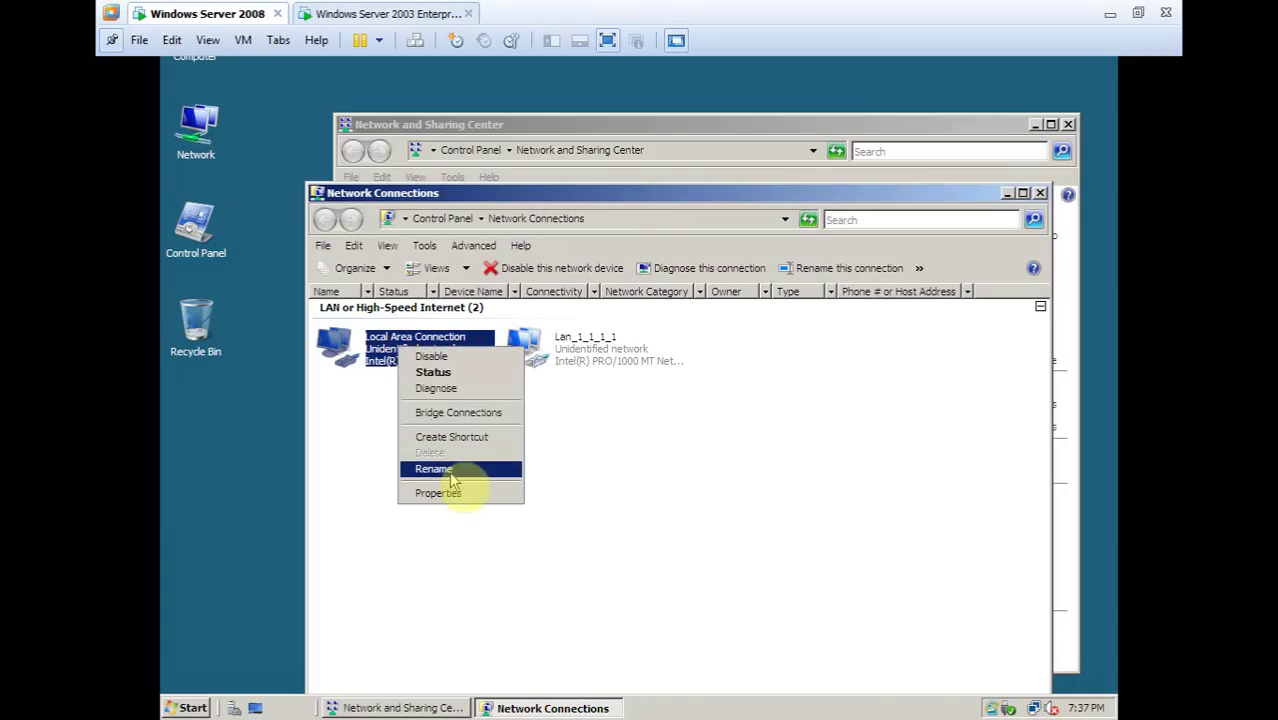
{"action": "left_click", "coordinate": [454, 468]}
{"action": "type", "text": "W"}
{"action": "type", "text": "o"}
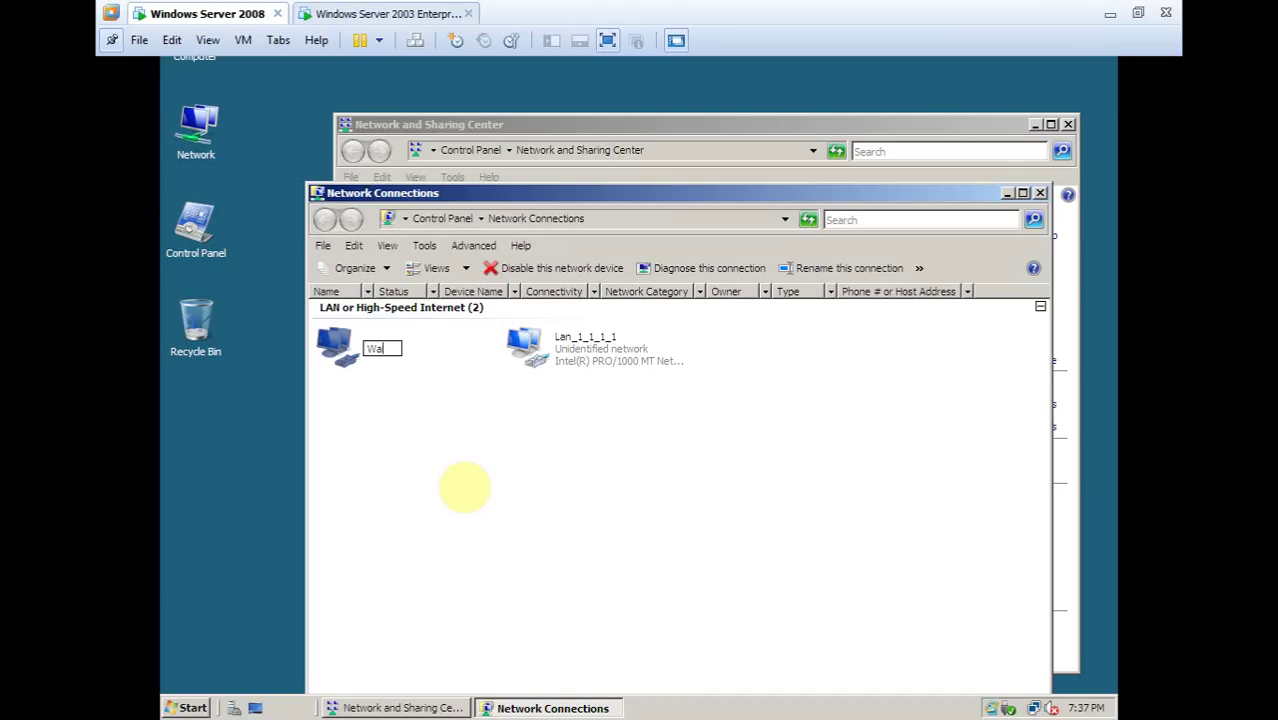
{"action": "type", "text": "n_172_16_1_1"}
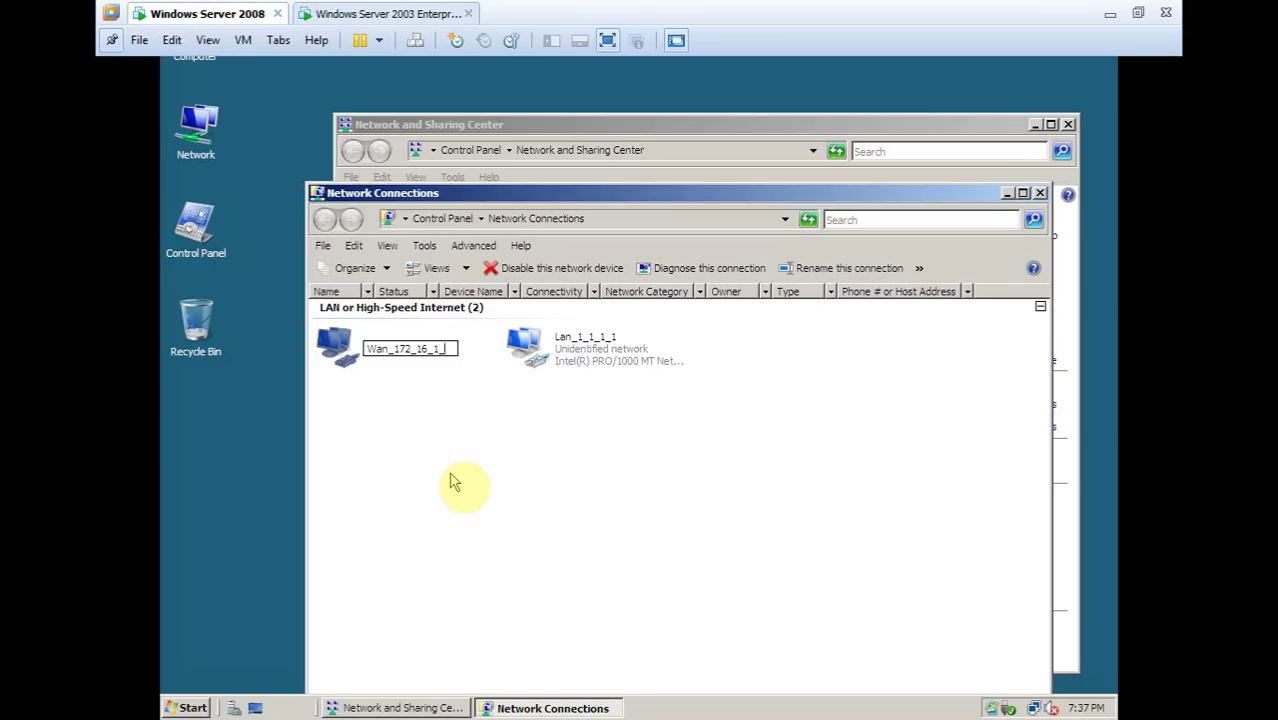
{"action": "left_click", "coordinate": [472, 452]}
{"action": "left_click", "coordinate": [565, 358]}
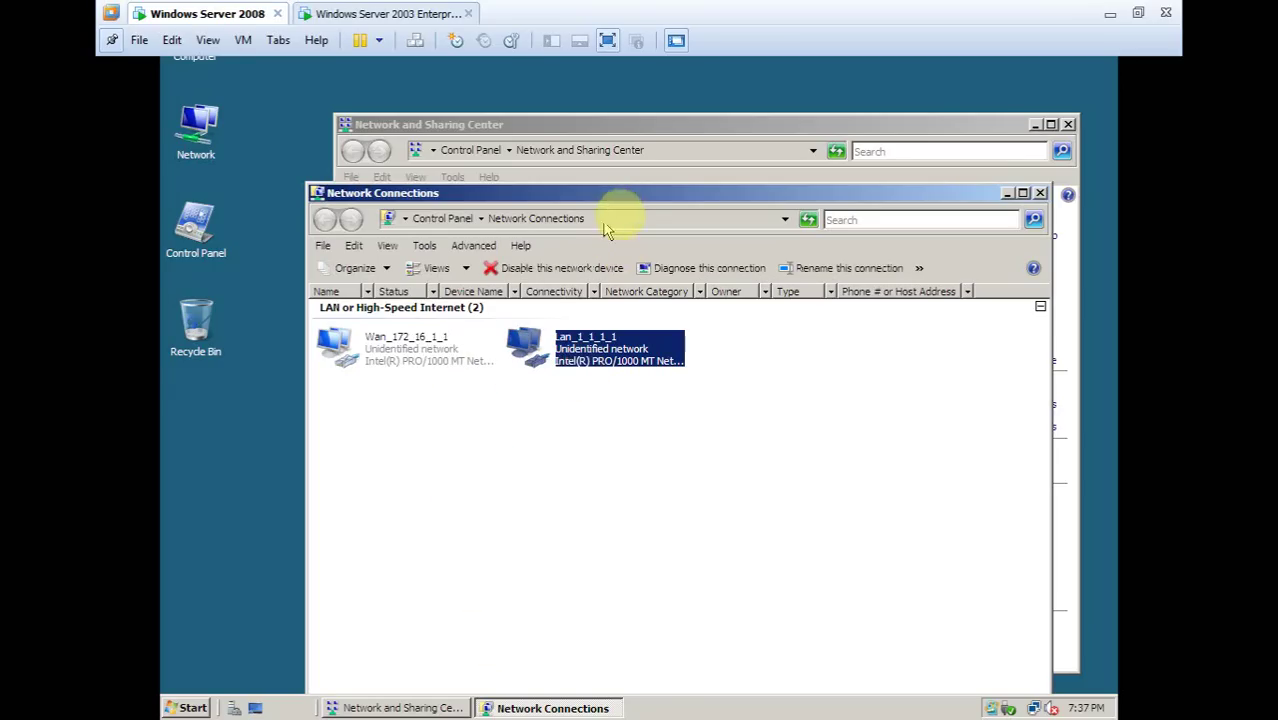
{"action": "left_click_drag", "start_coordinate": [610, 192], "coordinate": [615, 140]}
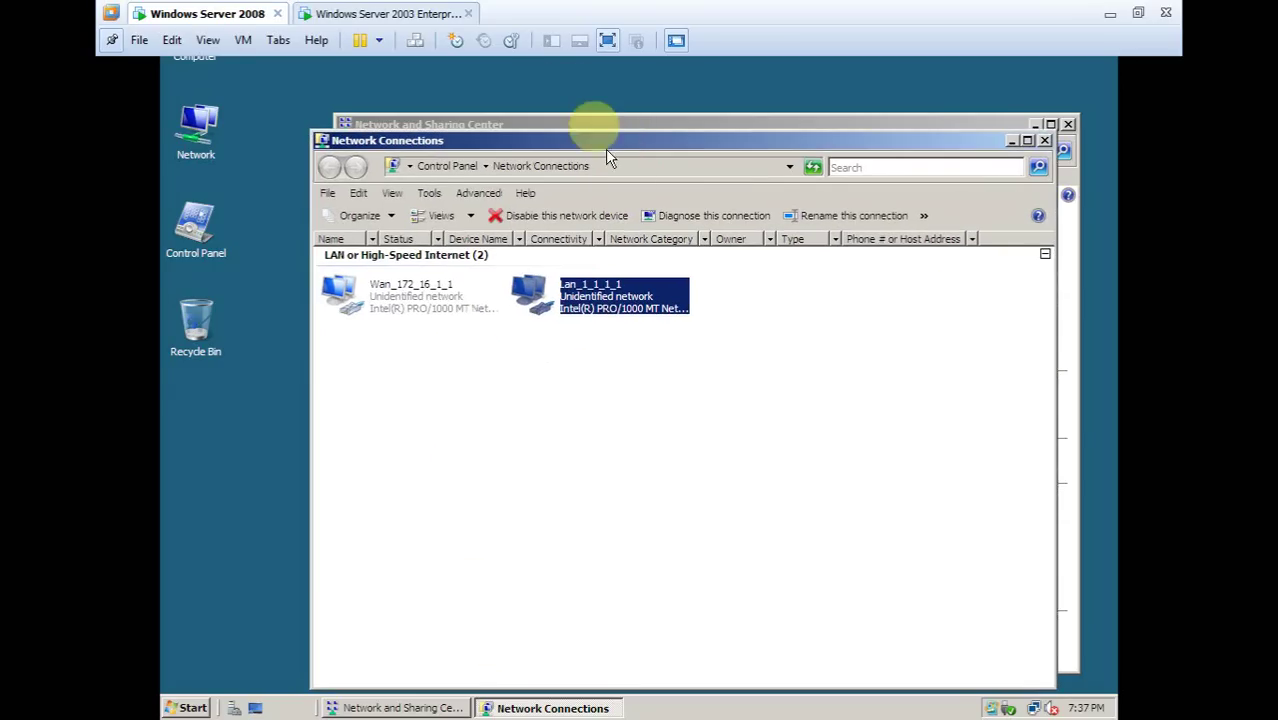
- Switch to the Windows Server 2003 virtual machine and unlock its Administrator session
{"action": "left_click", "coordinate": [414, 14]}
{"action": "left_click", "coordinate": [448, 168]}
{"action": "left_click", "coordinate": [688, 303]}
{"action": "key", "text": "ctrl+alt+Insert"}
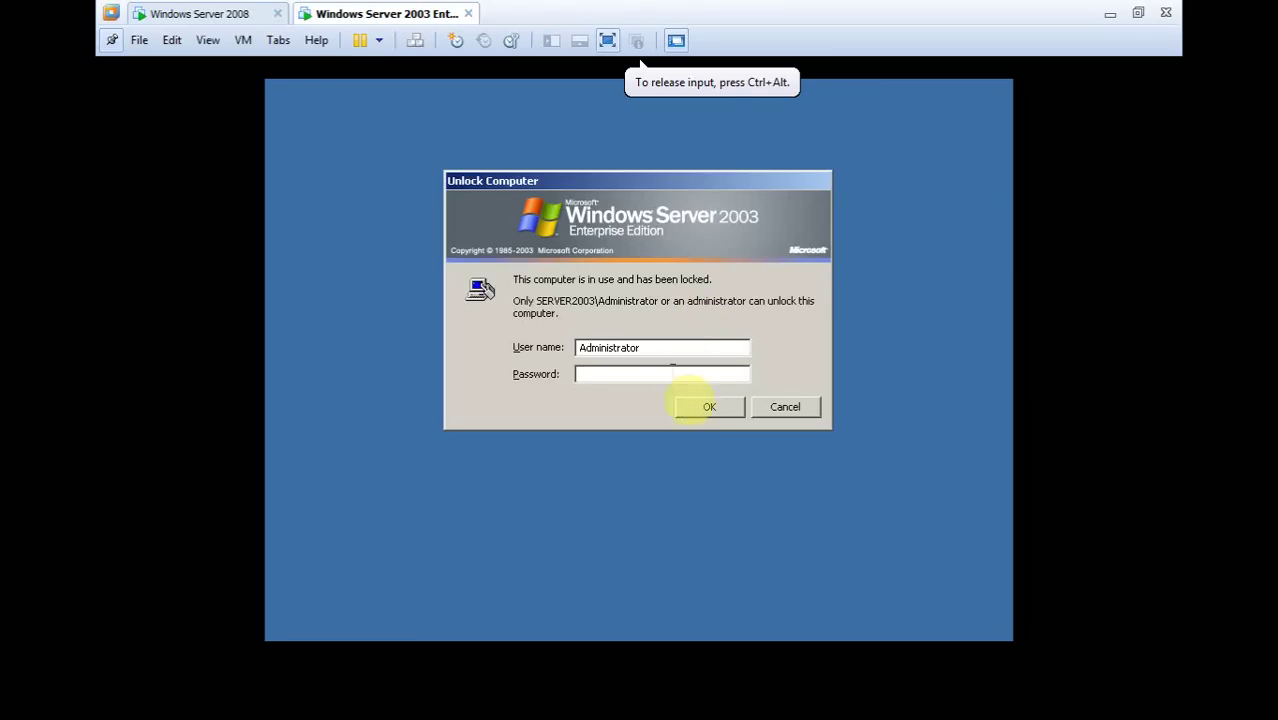
{"action": "left_click", "coordinate": [700, 405]}
- Open the Automatic Updates Setup Wizard in Windows Server 2003 and complete it
{"action": "left_click", "coordinate": [836, 569]}
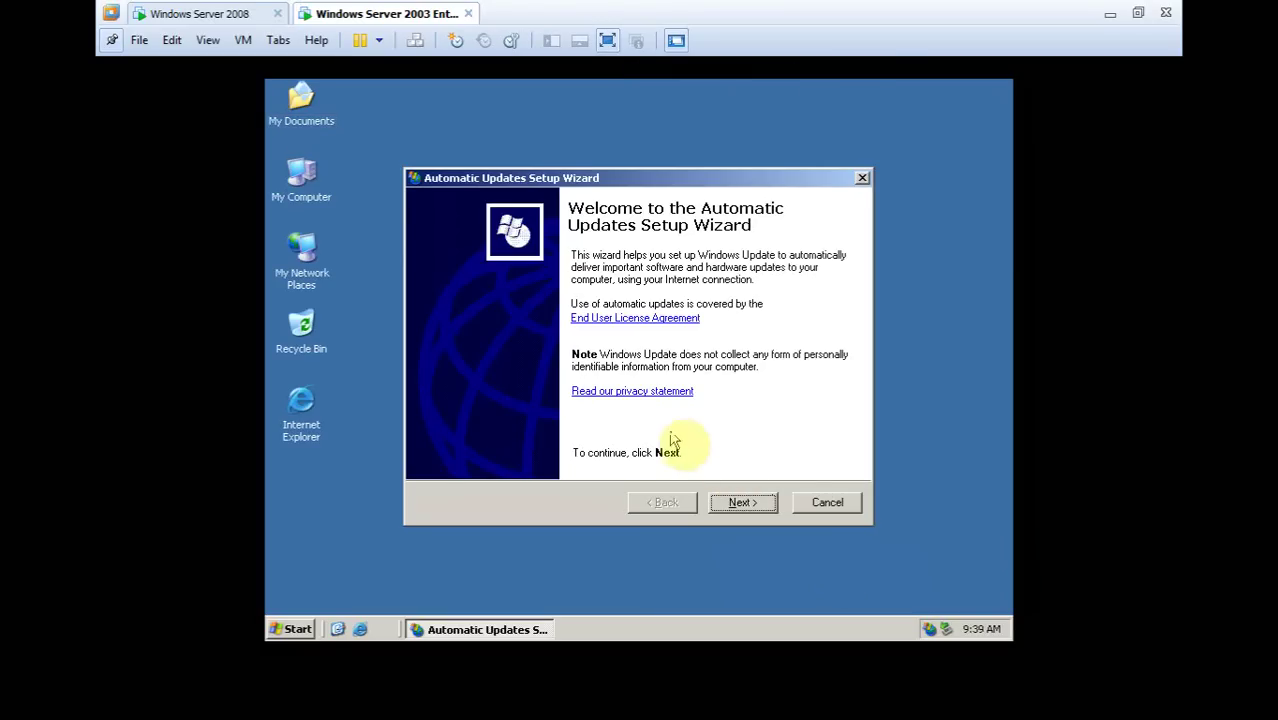
{"action": "left_click", "coordinate": [735, 500]}
{"action": "left_click", "coordinate": [515, 261]}
{"action": "left_click", "coordinate": [740, 502]}
{"action": "left_click", "coordinate": [740, 502]}
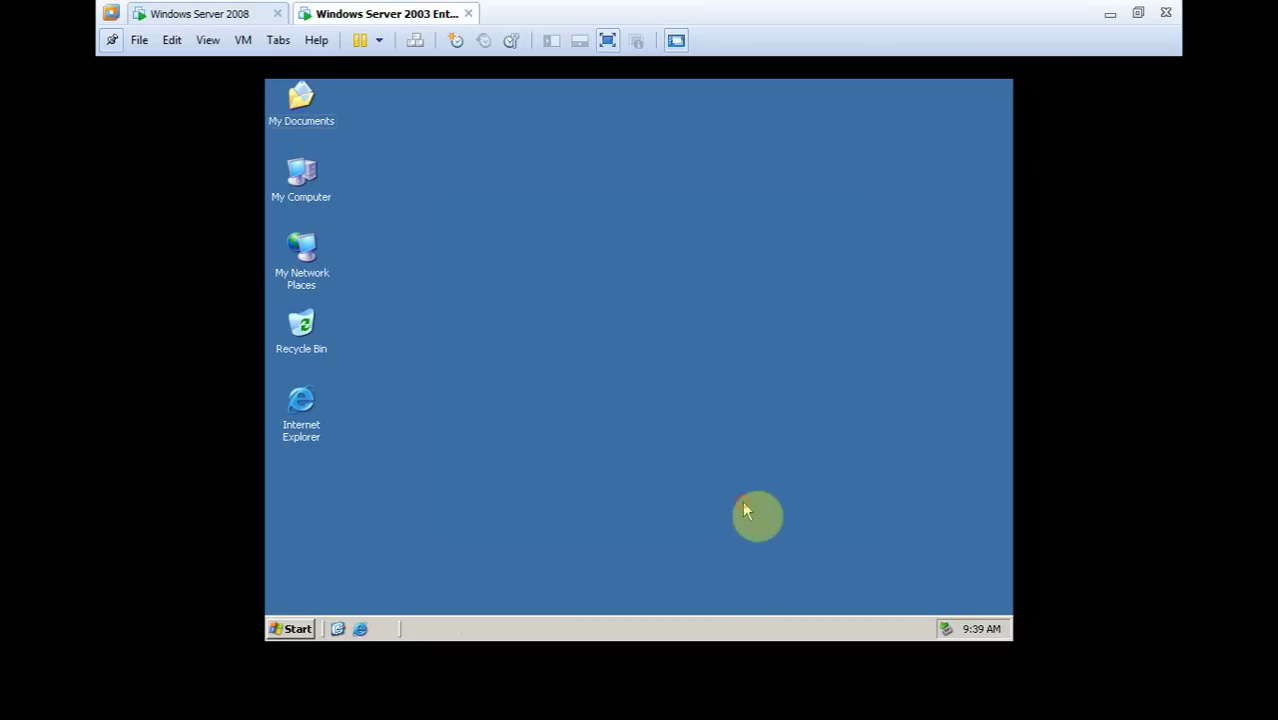
- Open the Network Connections window on Windows Server 2003
{"action": "right_click", "coordinate": [332, 252]}
{"action": "right_click", "coordinate": [311, 262]}
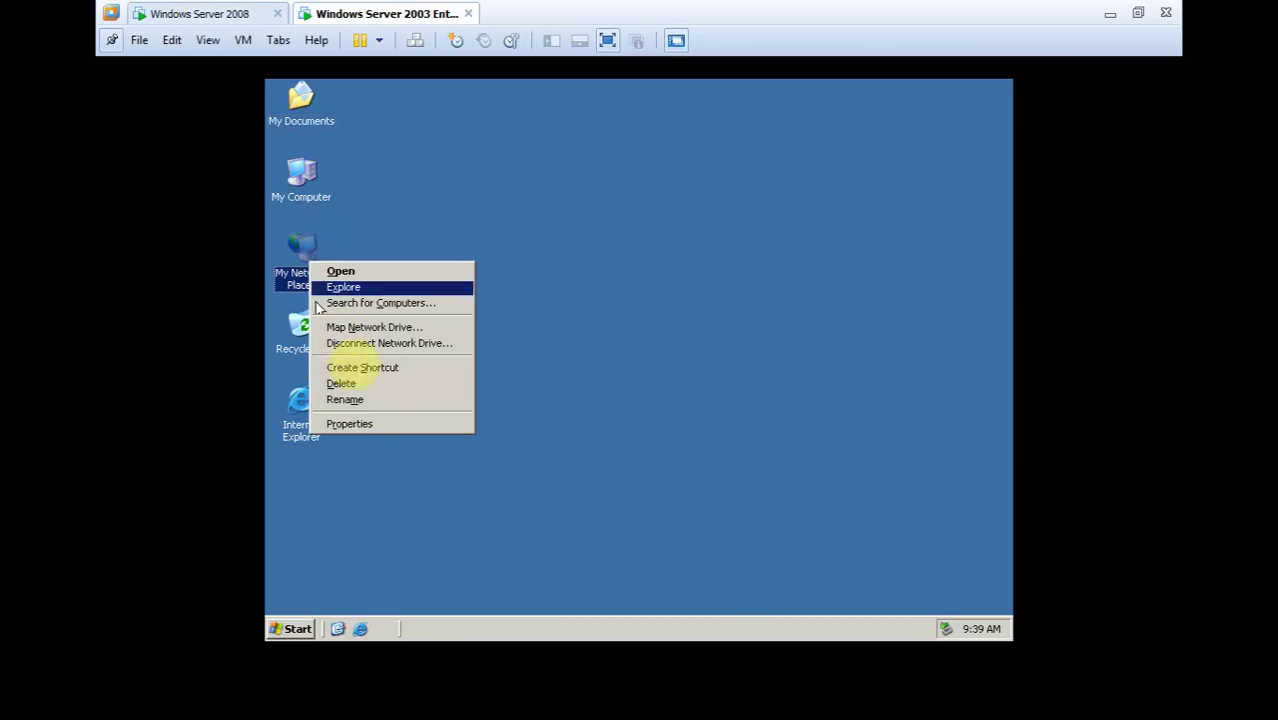
{"action": "left_click", "coordinate": [384, 426]}
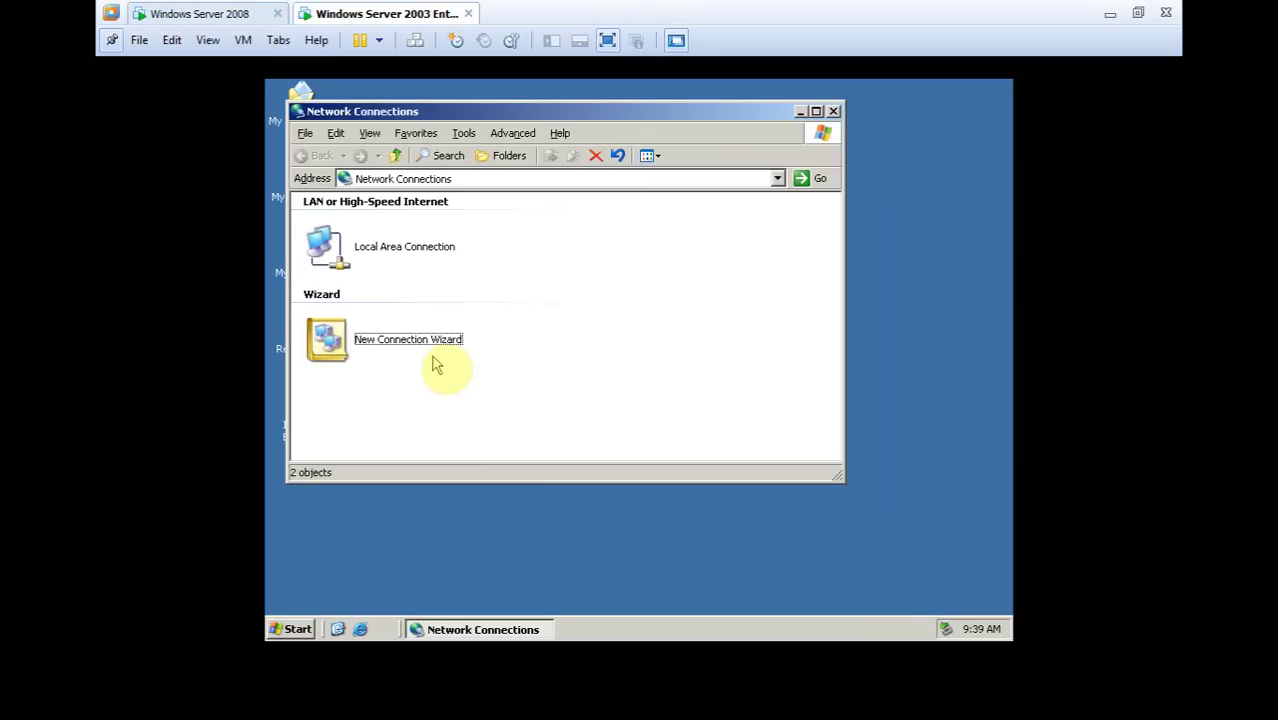
- Rename the Windows Server 2003 Local Area Connection as Wan_172_16_1_2
{"action": "right_click", "coordinate": [392, 262]}
{"action": "left_click", "coordinate": [428, 376]}
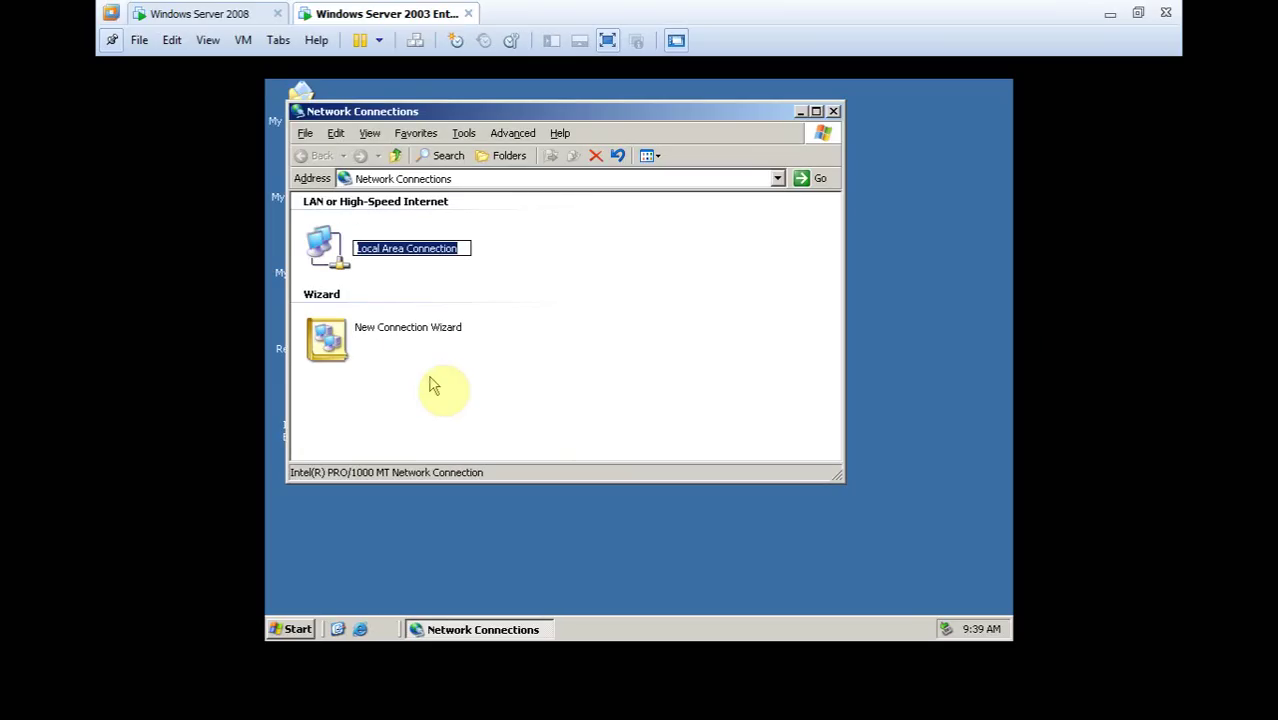
{"action": "type", "text": "Wan"}
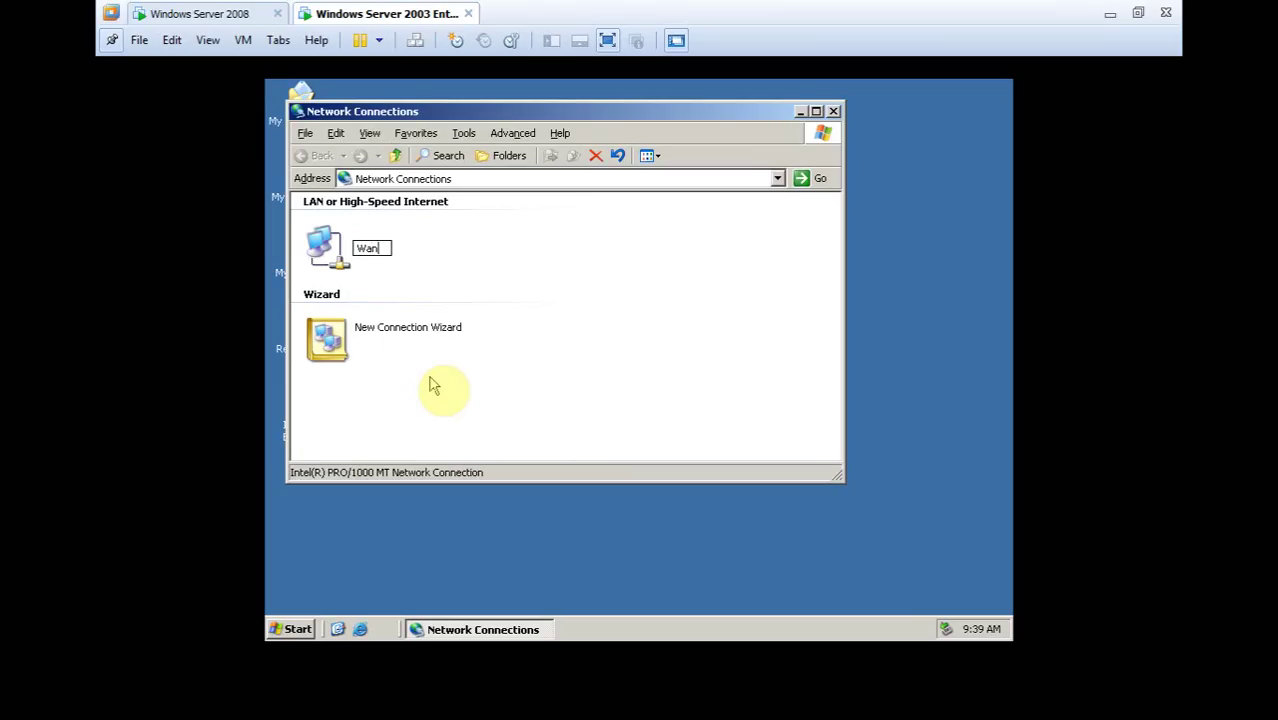
{"action": "type", "text": "_172_16_1_1"}
{"action": "key", "text": "BackSpace"}
{"action": "type", "text": "2"}
{"action": "left_click", "coordinate": [573, 334]}
- Open the Internet Protocol (TCP/IP) properties of the Wan_172_16_1_2 connection
{"action": "left_click", "coordinate": [437, 255]}
{"action": "right_click", "coordinate": [437, 255]}
{"action": "left_click", "coordinate": [520, 391]}
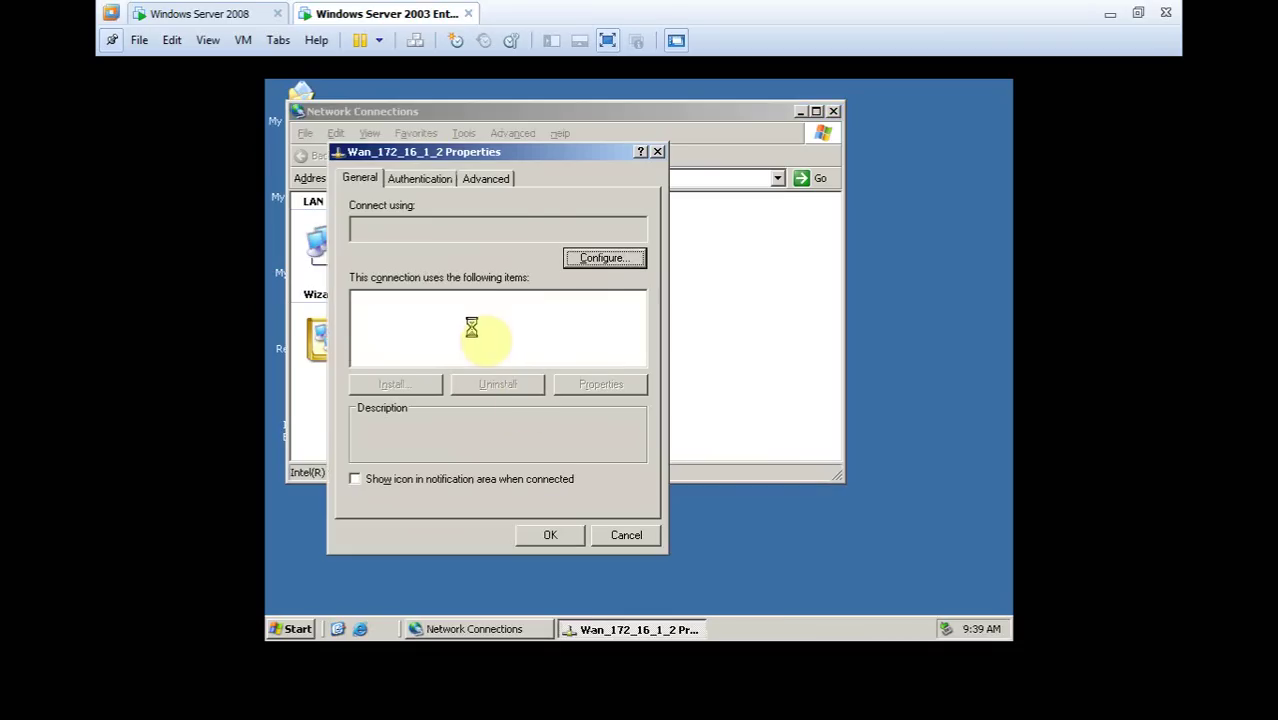
{"action": "double_click", "coordinate": [480, 347]}
- Assign the connection the static IP address 172.16.1.2, subnet mask 255.255.0.0 and default gateway 172.16.1.1
{"action": "left_click", "coordinate": [490, 334]}
{"action": "left_click", "coordinate": [568, 356]}
{"action": "type", "text": "172.16.1.2"}
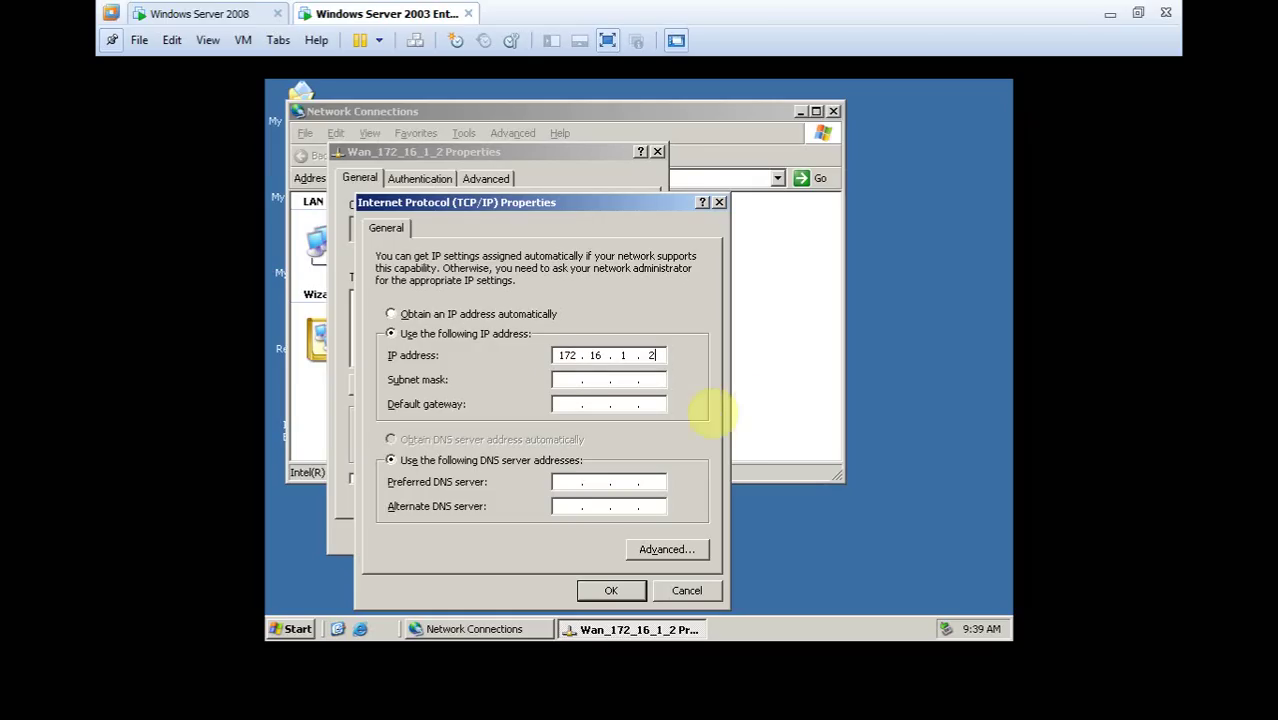
{"action": "left_click", "coordinate": [630, 380]}
{"action": "left_click", "coordinate": [575, 410]}
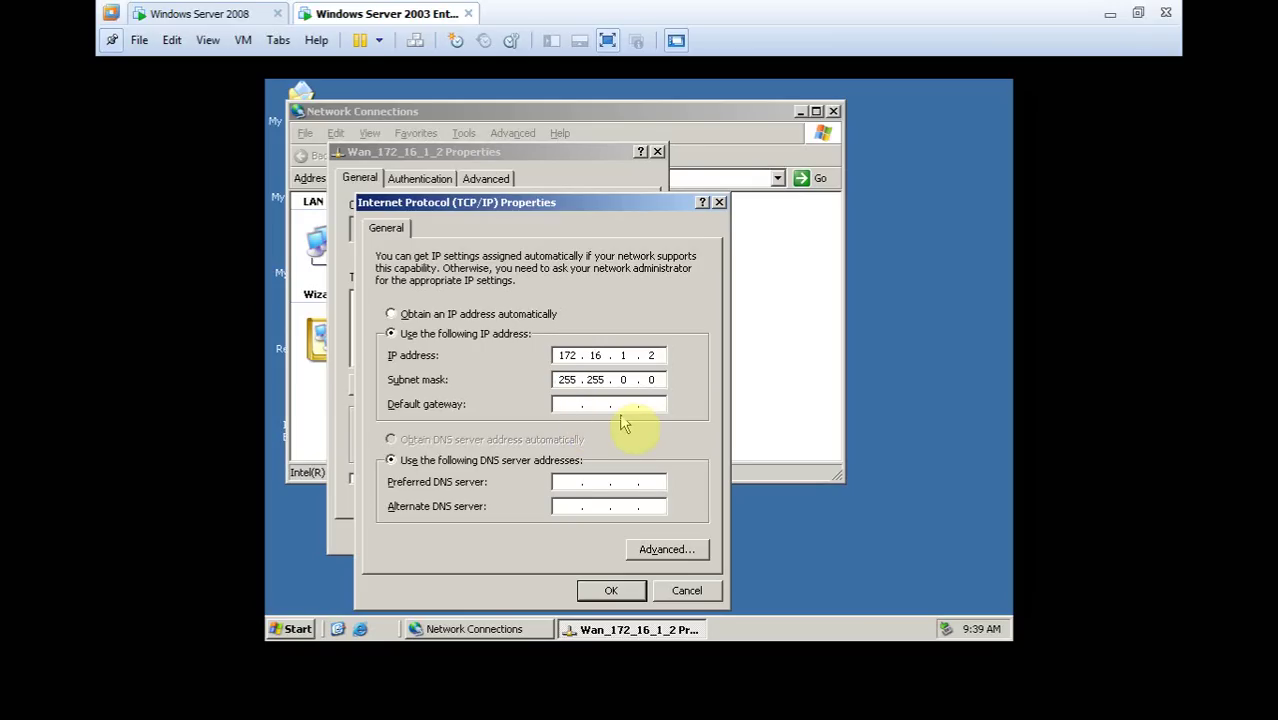
{"action": "type", "text": "172.16.1.1"}
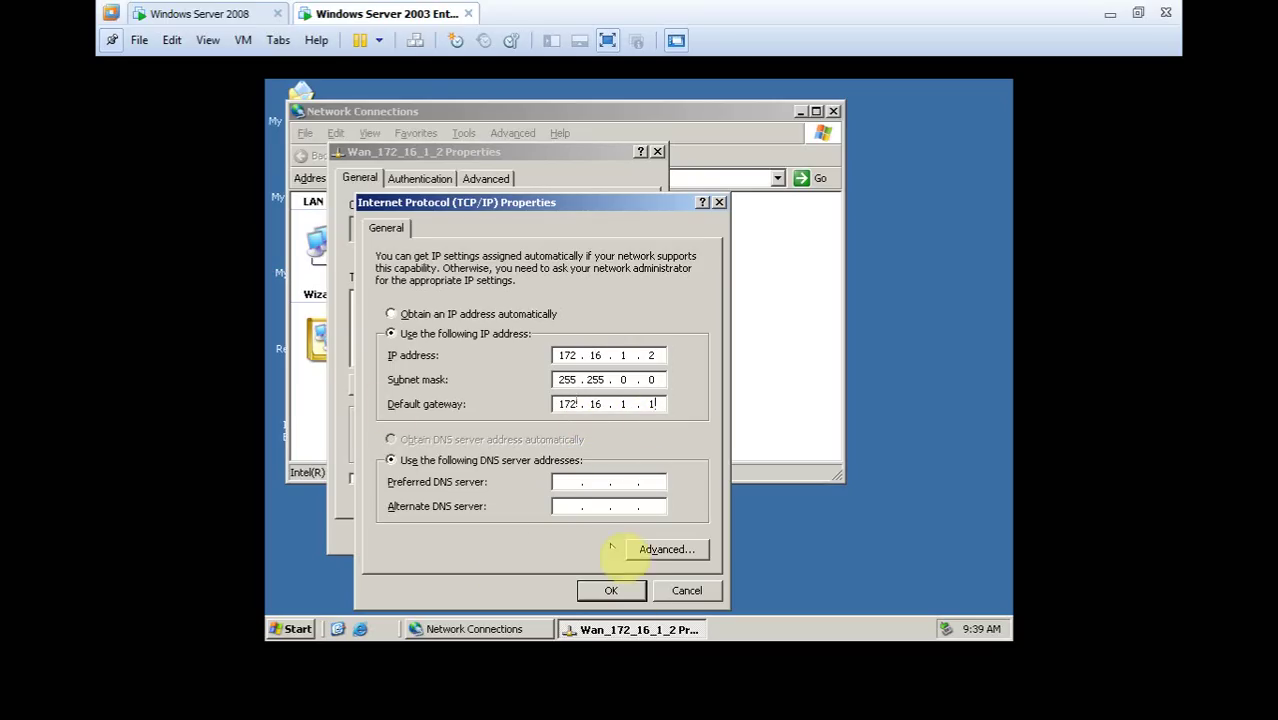
{"action": "left_click", "coordinate": [606, 591]}
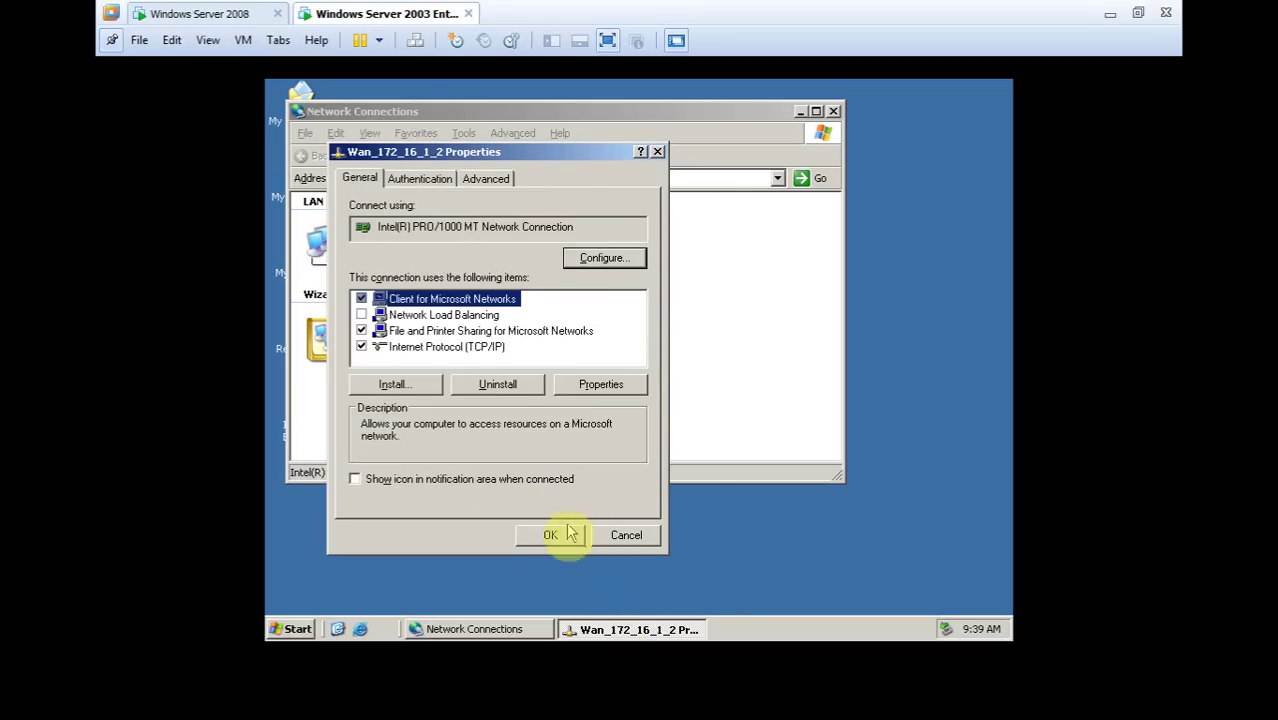
- Turn on the notification area icon for Wan_172_16_1_2, save its properties, and close the open network windows
{"action": "left_click", "coordinate": [522, 478]}
{"action": "left_click", "coordinate": [553, 535]}
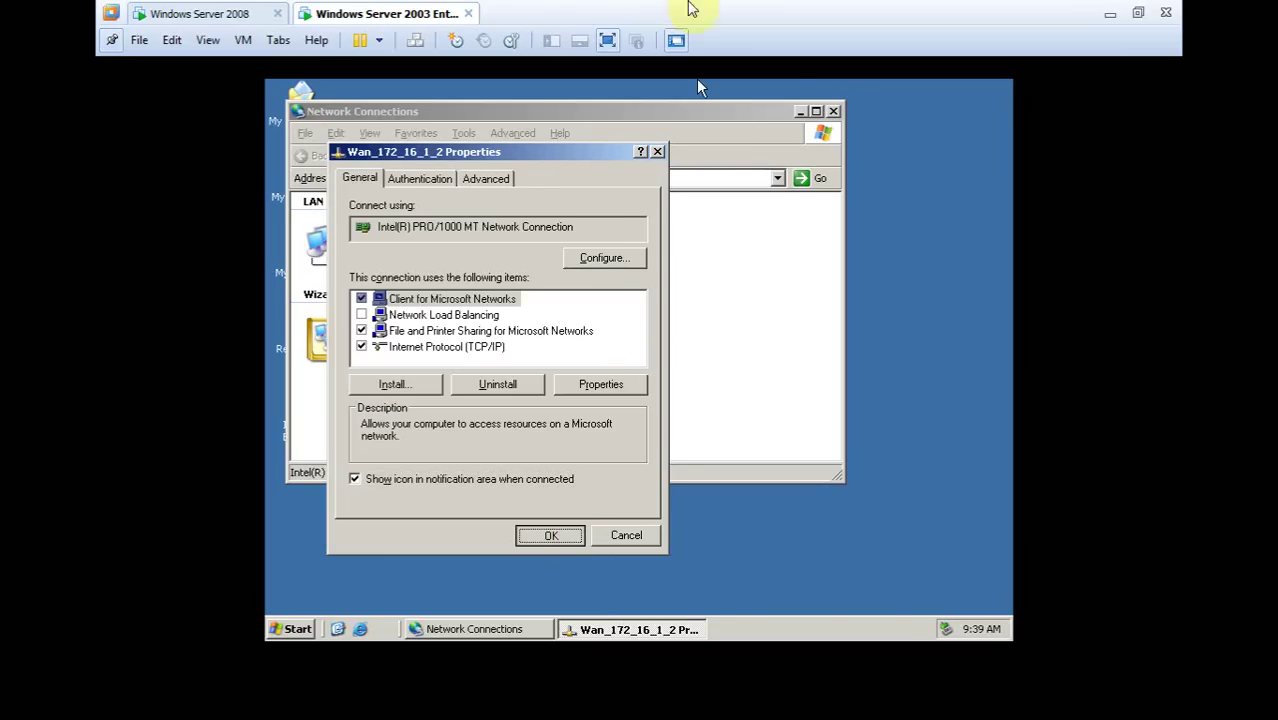
{"action": "left_click", "coordinate": [812, 598]}
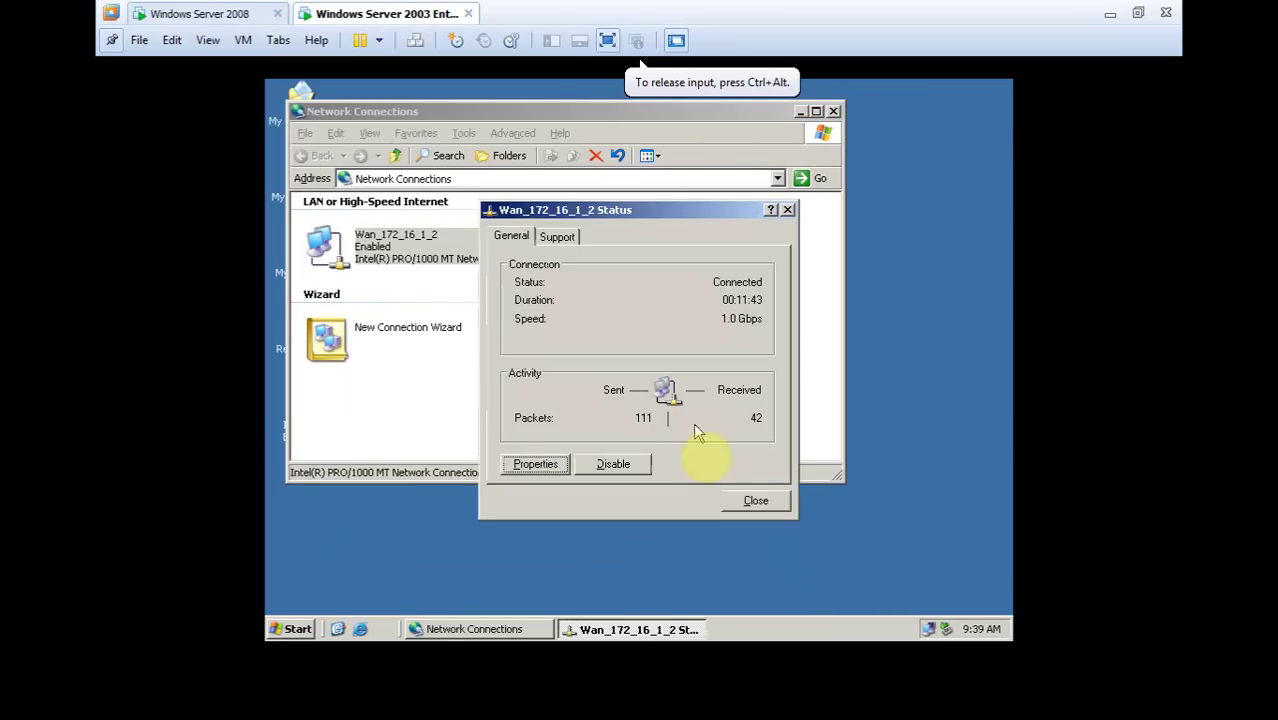
{"action": "left_click", "coordinate": [752, 500]}
{"action": "left_click", "coordinate": [620, 388]}
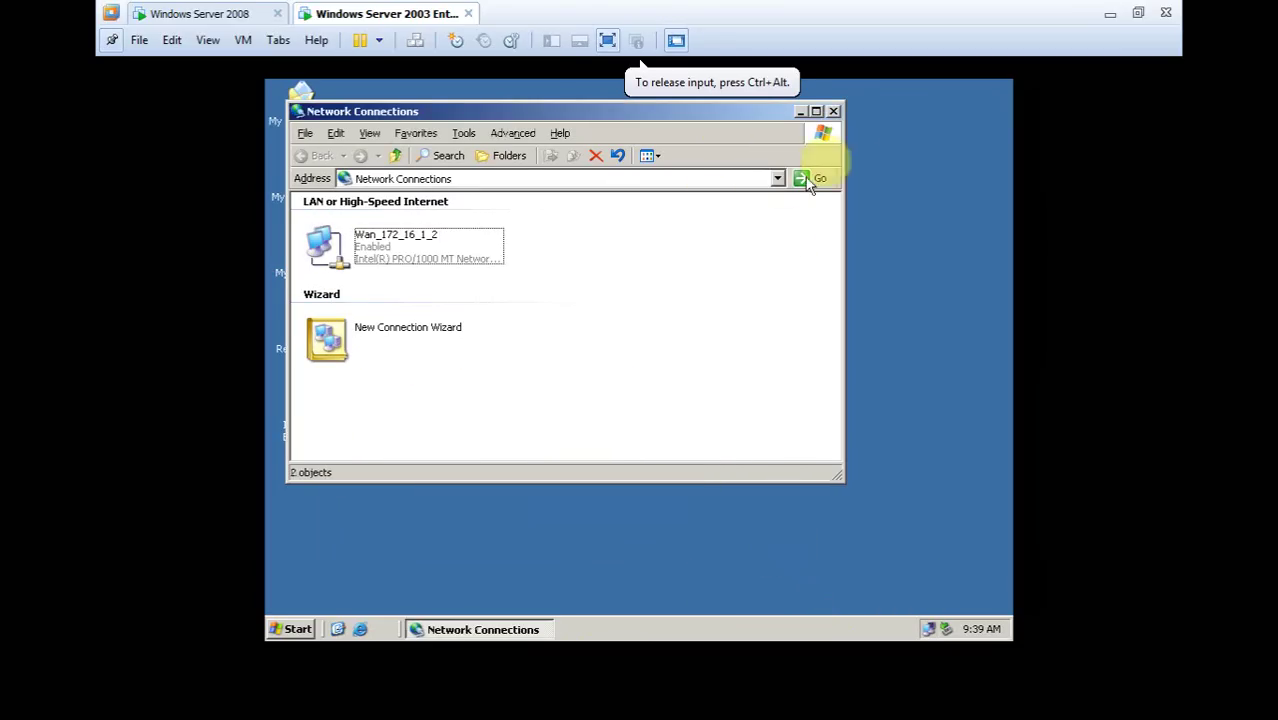
{"action": "left_click", "coordinate": [835, 112]}
- Ping 172.16.1.1 from Windows Server 2003
{"action": "key", "text": "super+r"}
{"action": "type", "text": "p"}
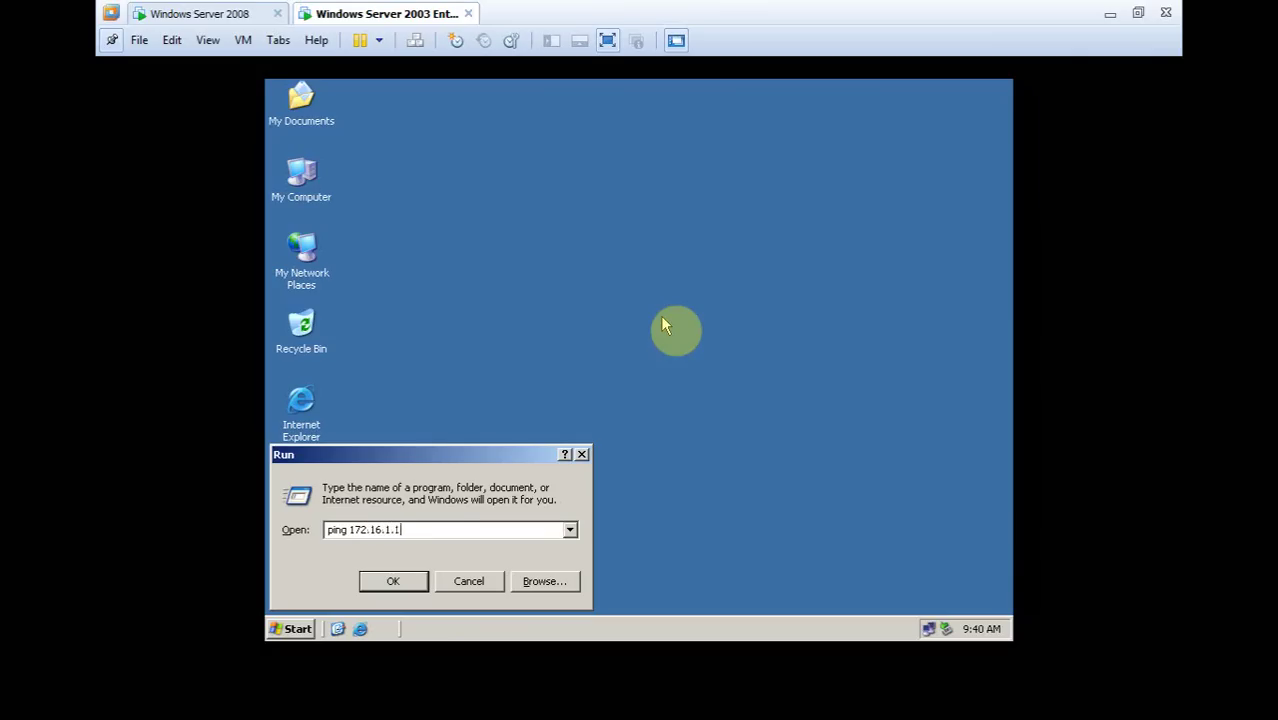
{"action": "left_click", "coordinate": [405, 581]}
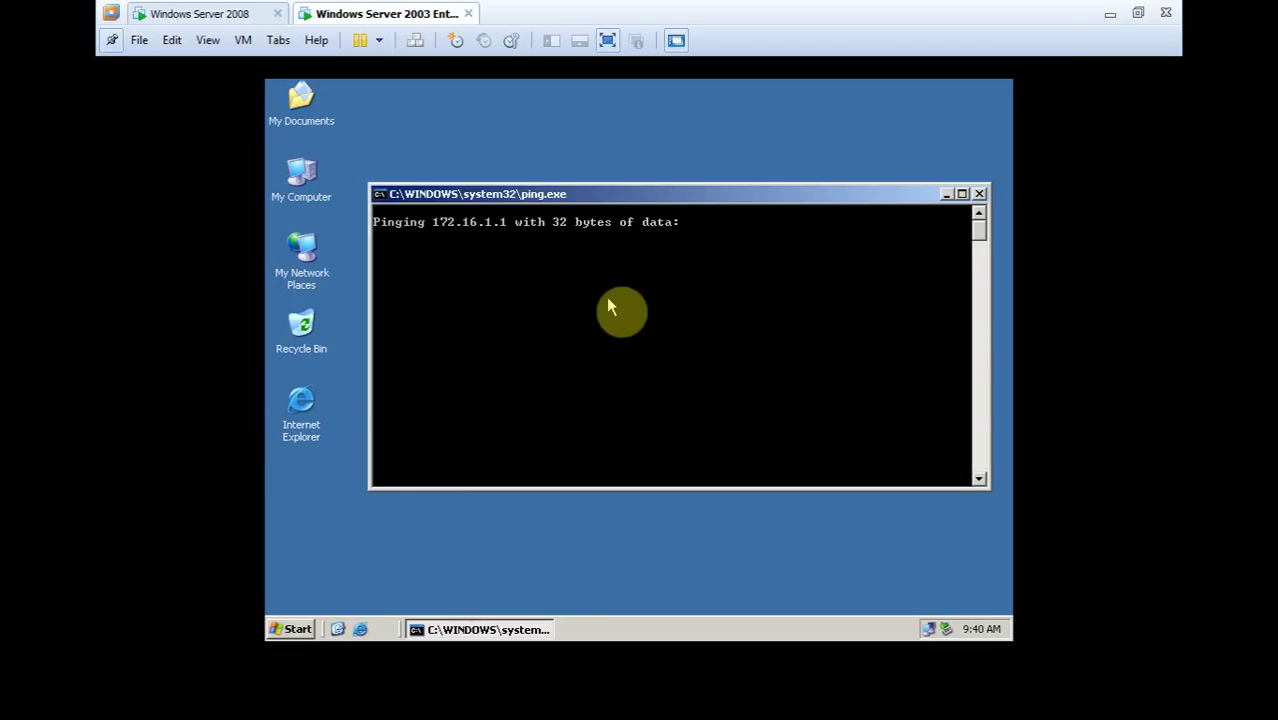
- Switch to the Windows Server 2008 virtual machine and open Windows Firewall
{"action": "left_click", "coordinate": [242, 16]}
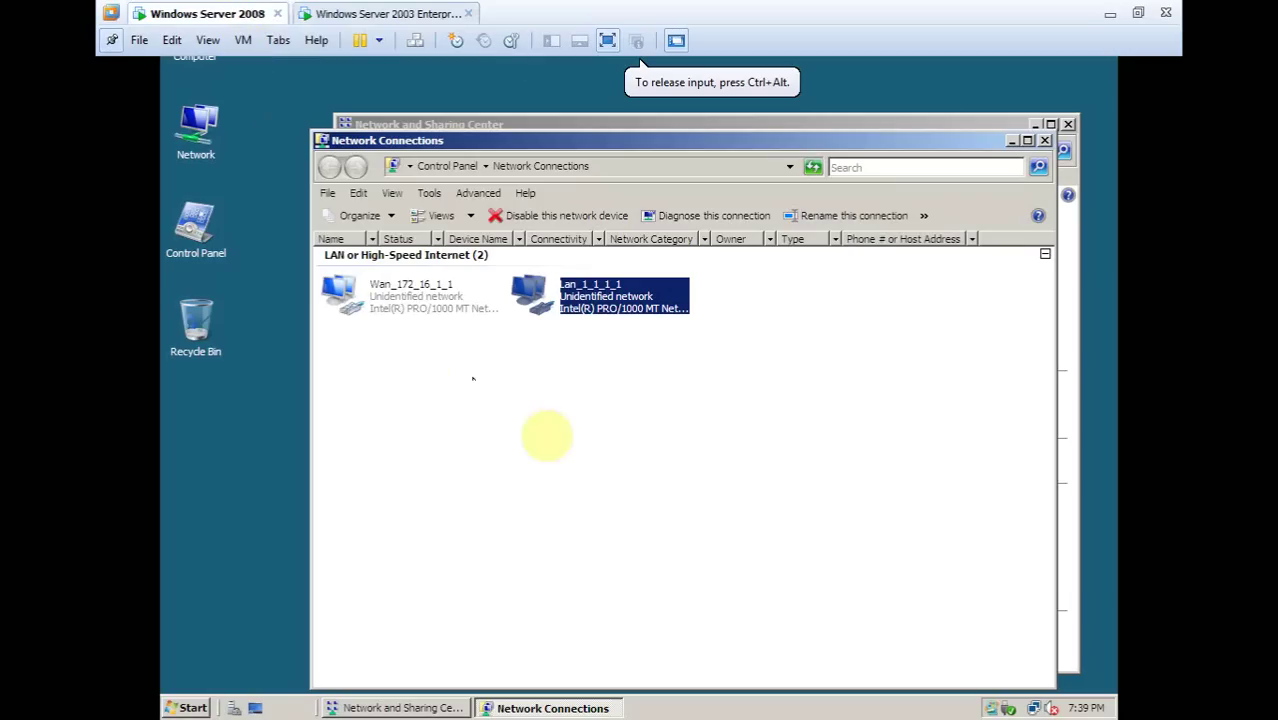
{"action": "left_click", "coordinate": [190, 707]}
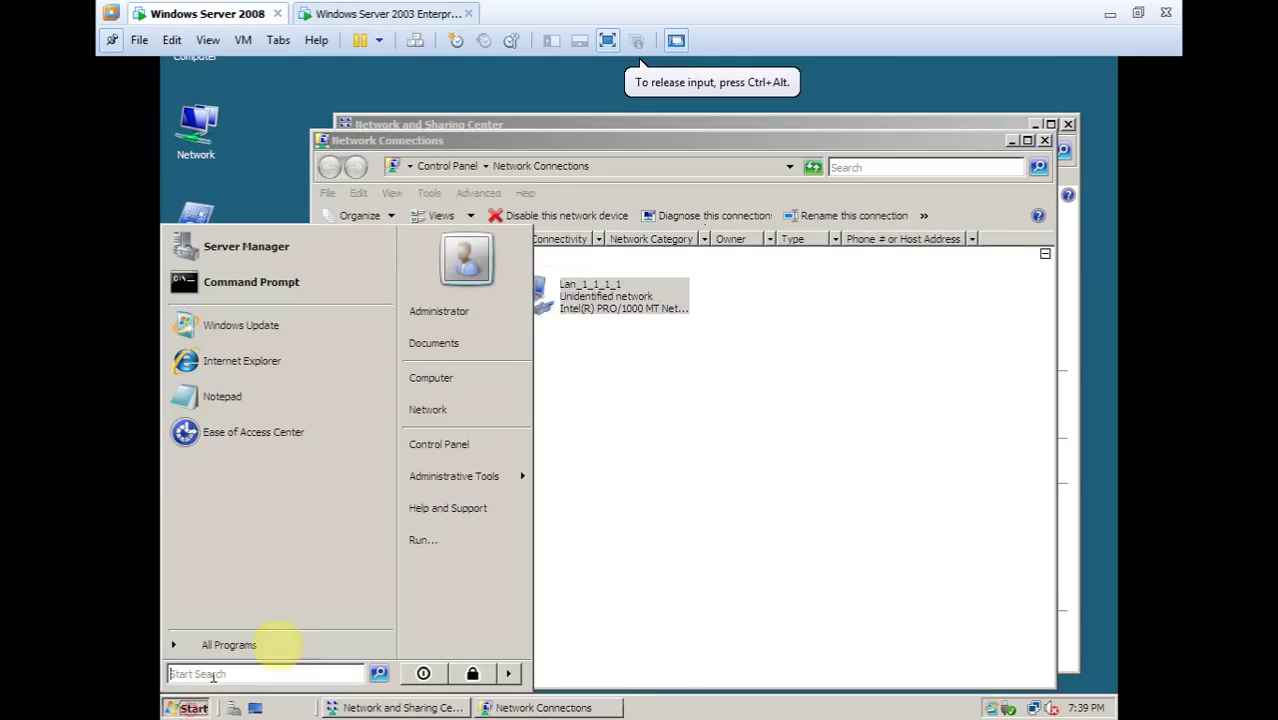
{"action": "left_click", "coordinate": [455, 477]}
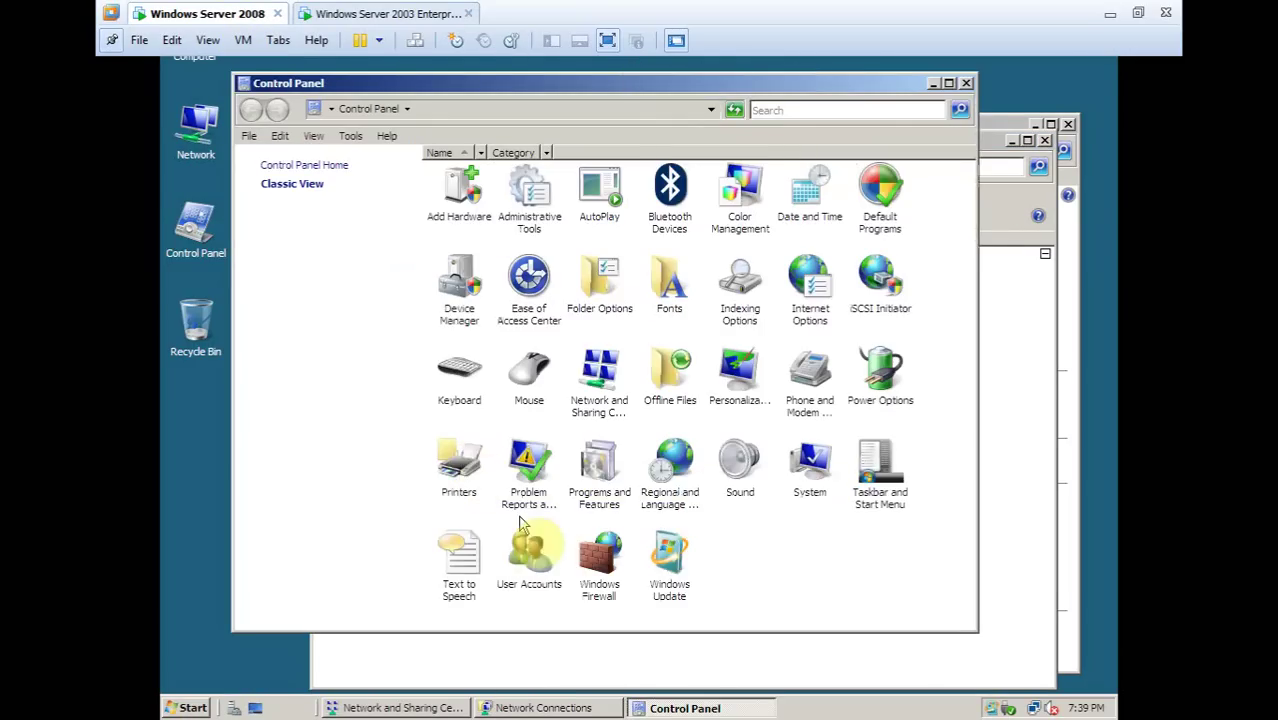
{"action": "left_click", "coordinate": [599, 593]}
{"action": "double_click", "coordinate": [599, 593]}
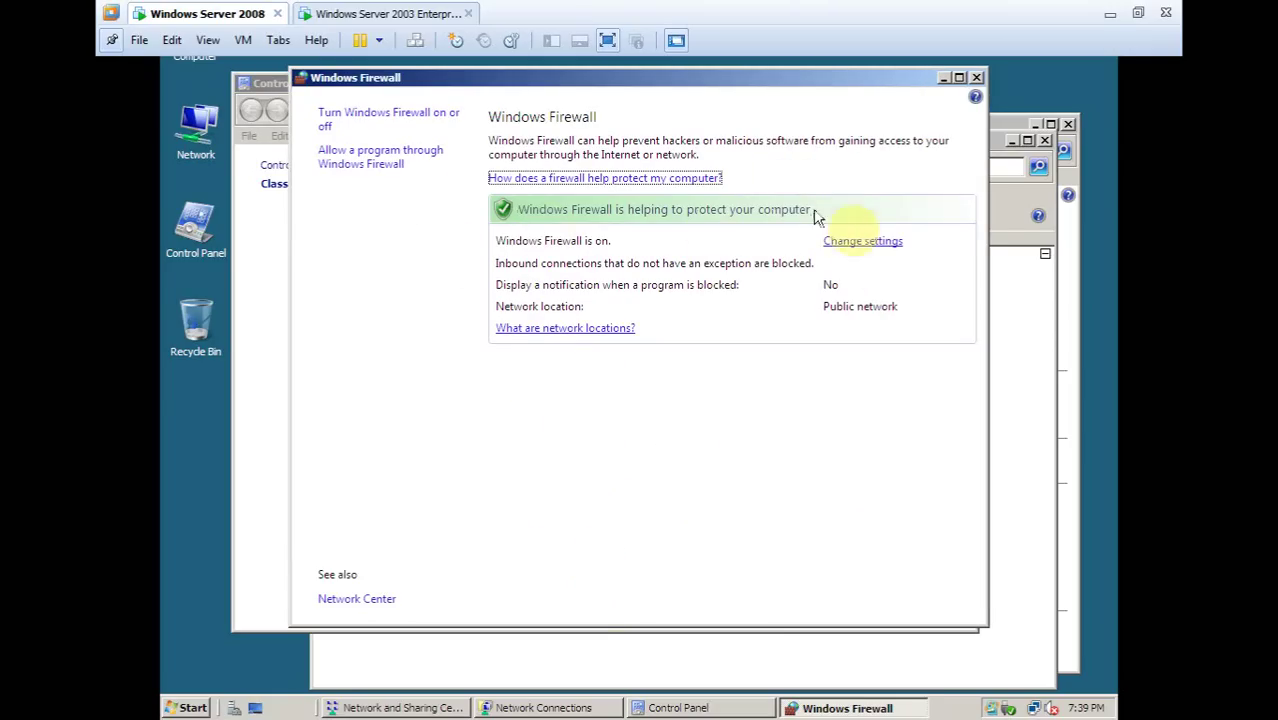
- Turn off Windows Firewall on Windows Server 2008, and close all its open windows
{"action": "left_click", "coordinate": [860, 243]}
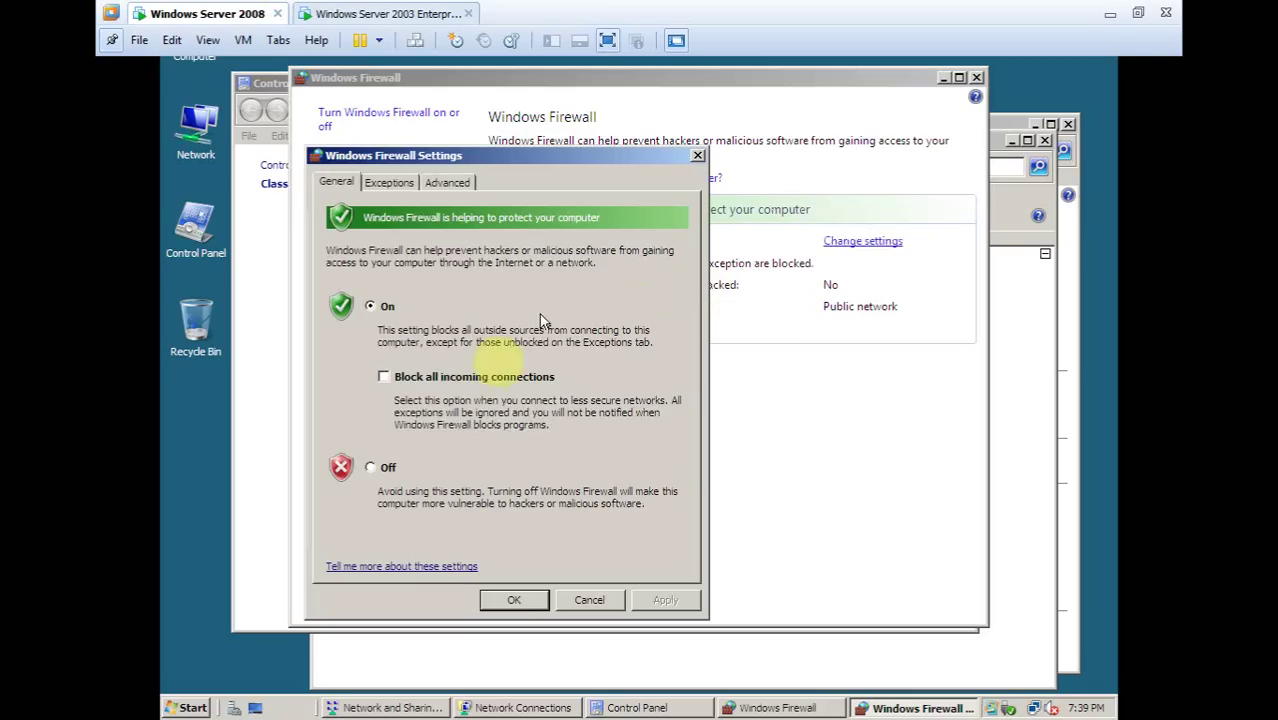
{"action": "left_click", "coordinate": [390, 467]}
{"action": "left_click", "coordinate": [665, 600]}
{"action": "left_click", "coordinate": [513, 600]}
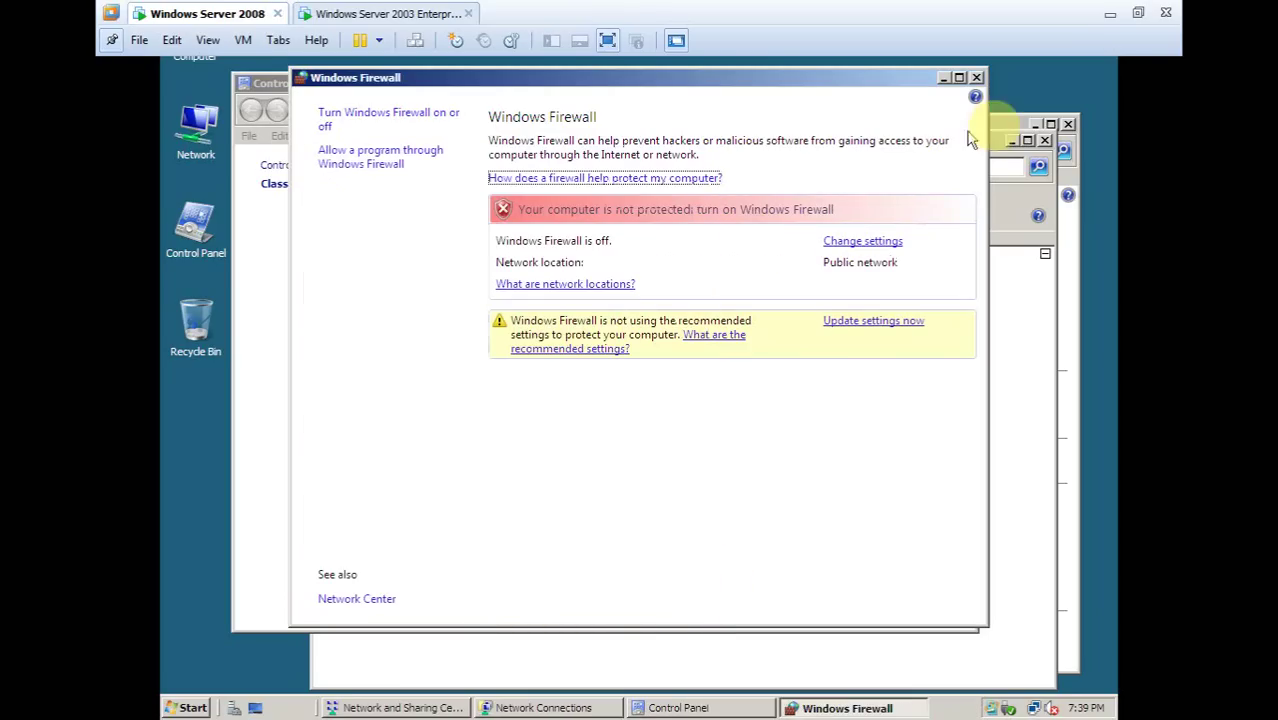
{"action": "left_click", "coordinate": [977, 79]}
{"action": "left_click", "coordinate": [966, 86]}
{"action": "left_click", "coordinate": [1042, 140]}
{"action": "left_click", "coordinate": [1070, 124]}
- Return to the Windows Server 2003 virtual machine and ping 172.16.1.1 continuously with the -t option
{"action": "left_click", "coordinate": [405, 14]}
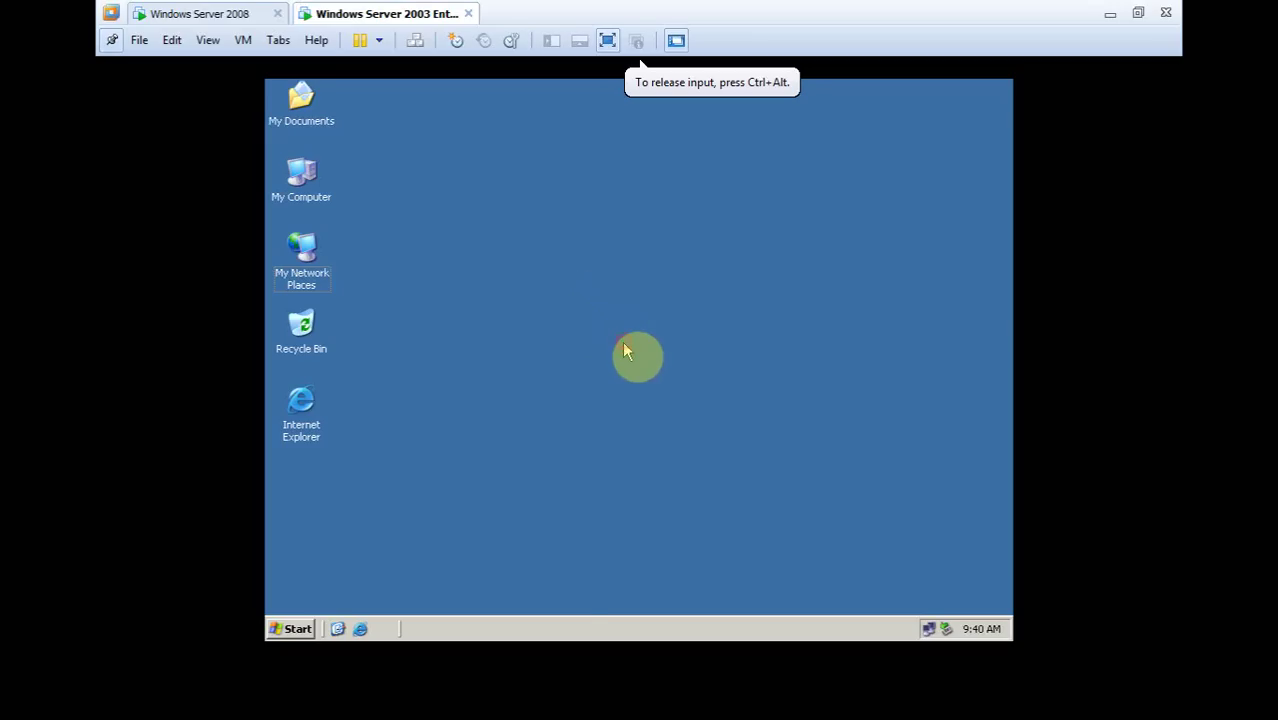
{"action": "key", "text": "super+r"}
{"action": "key", "text": "End"}
{"action": "key", "text": "Return"}
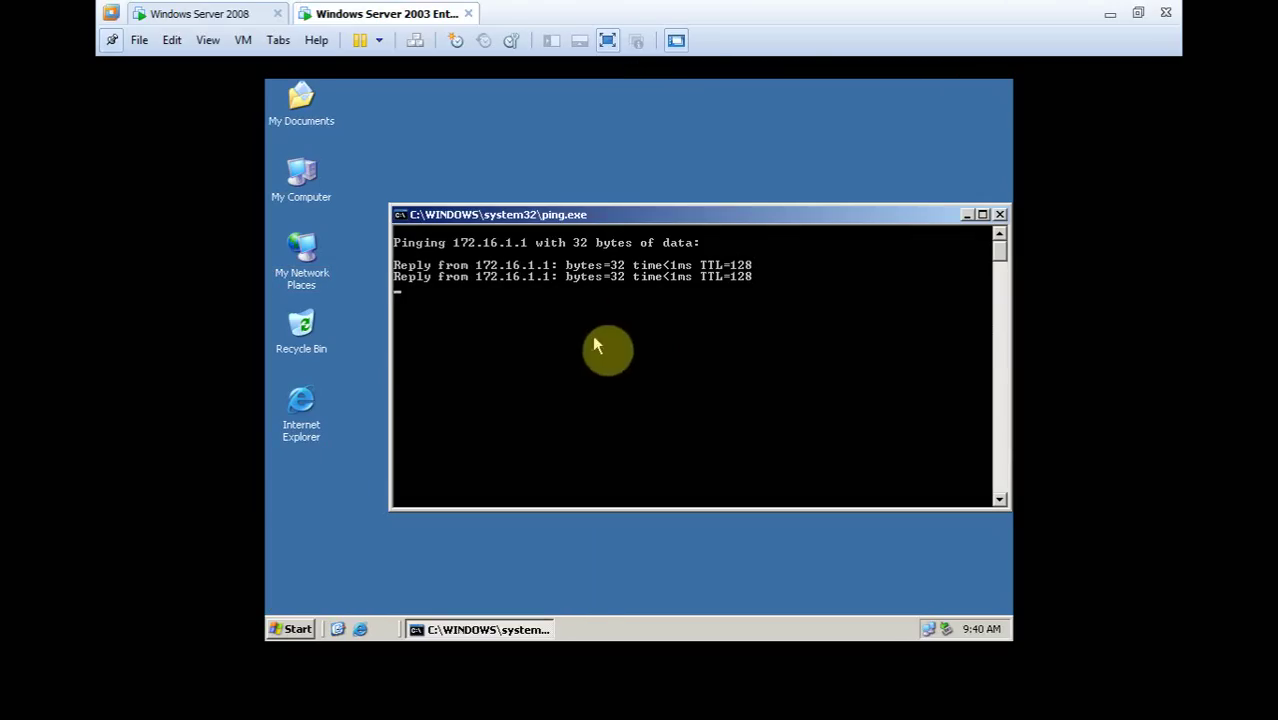
- Start a continuous ping to 1.1.1.1 from Windows Server 2003 using the -t option
{"action": "key", "text": "super+r"}
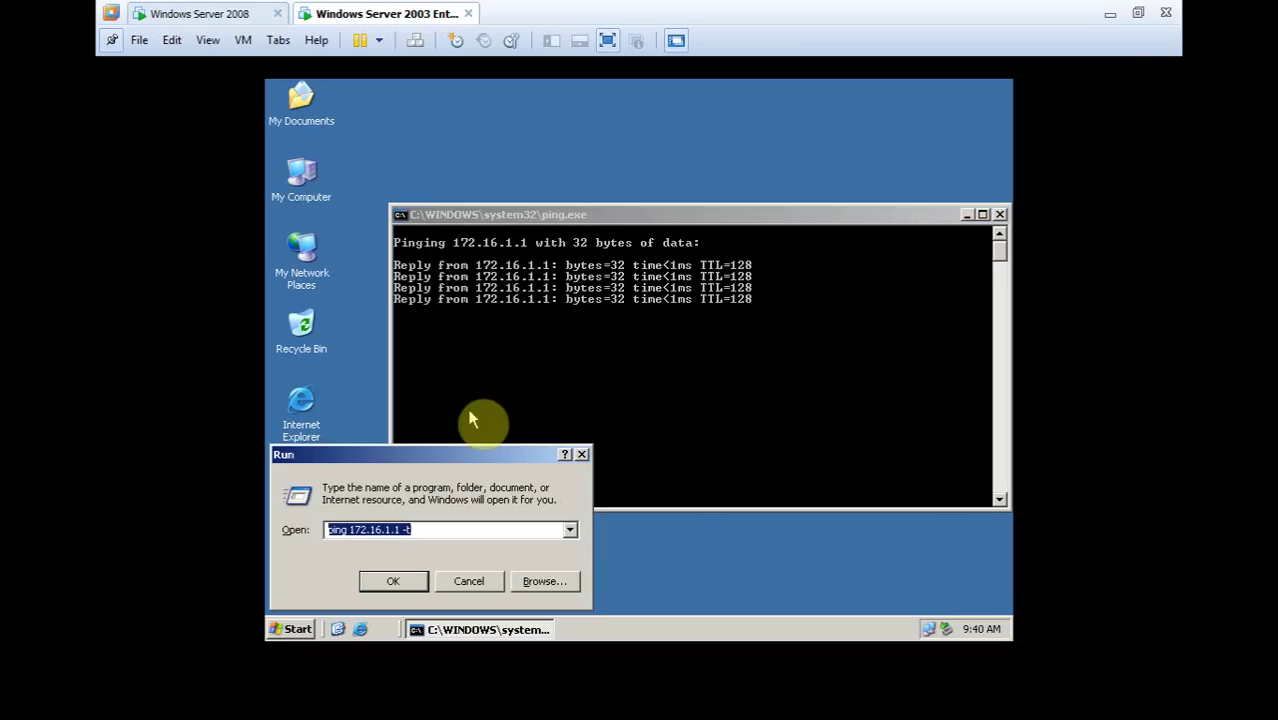
{"action": "type", "text": "ping"}
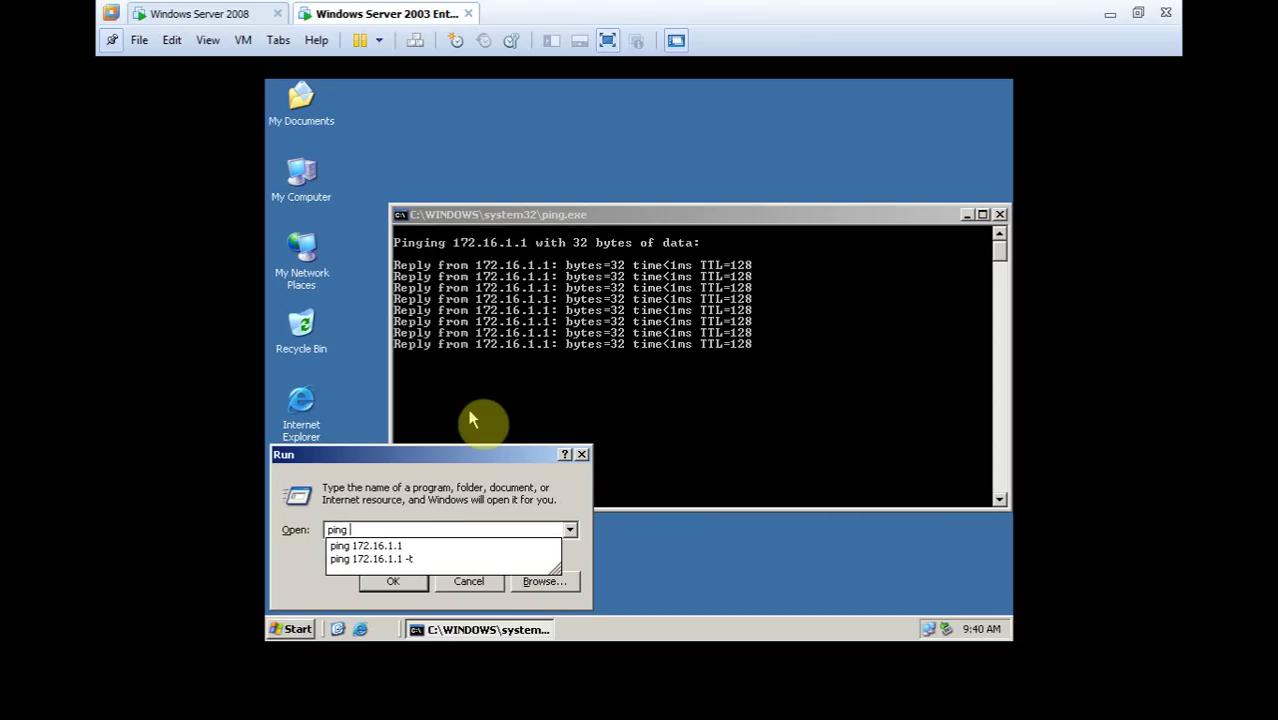
{"action": "type", "text": " 1.1.1"}
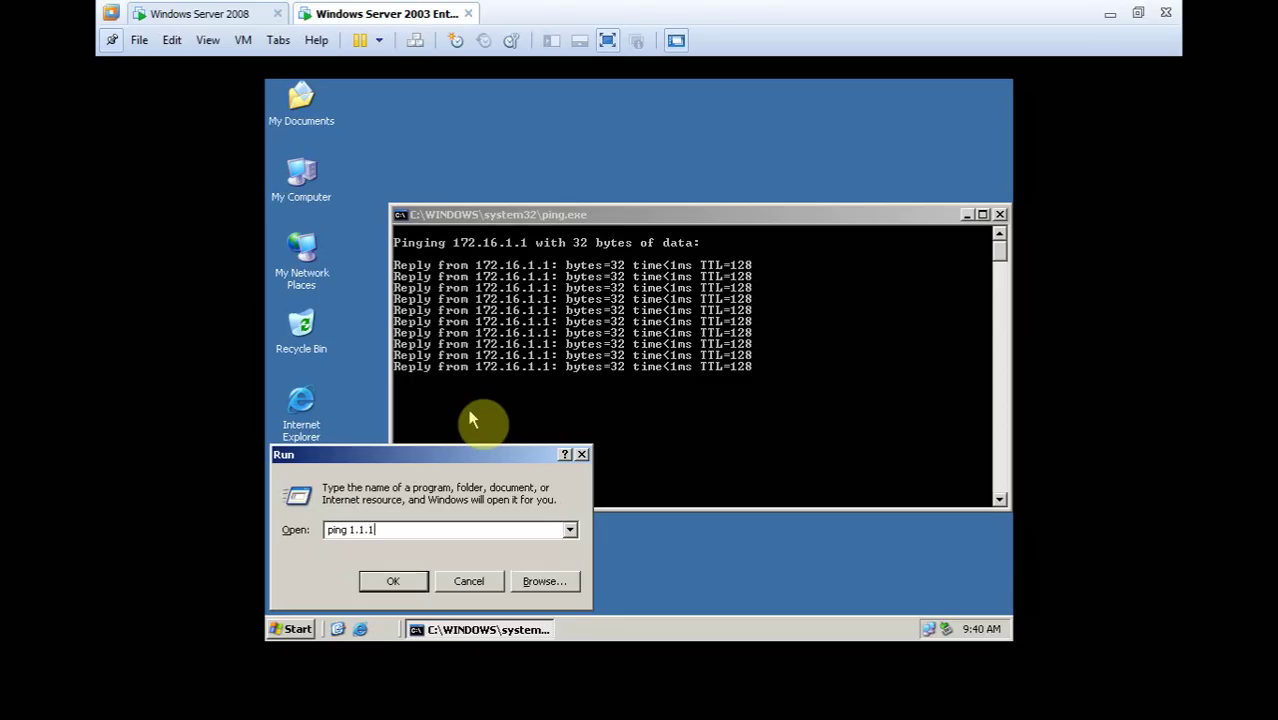
{"action": "type", "text": ".1"}
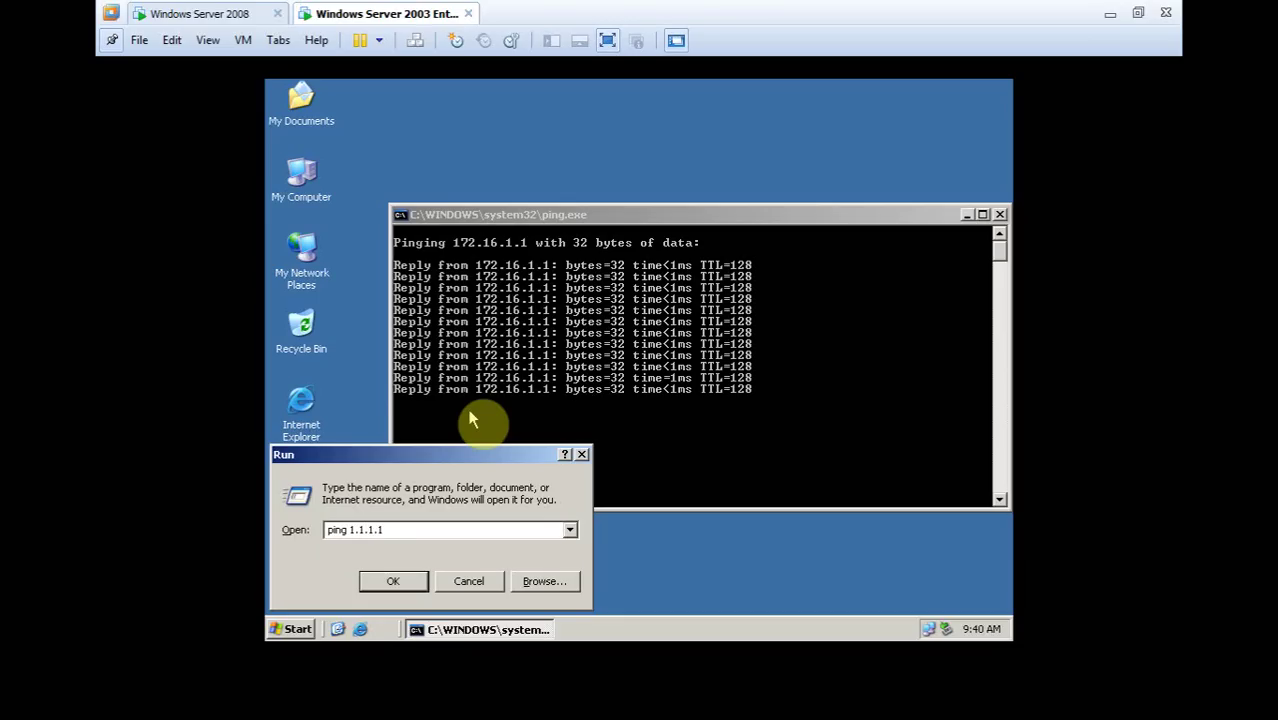
{"action": "type", "text": "-t"}
{"action": "key", "text": "Return"}
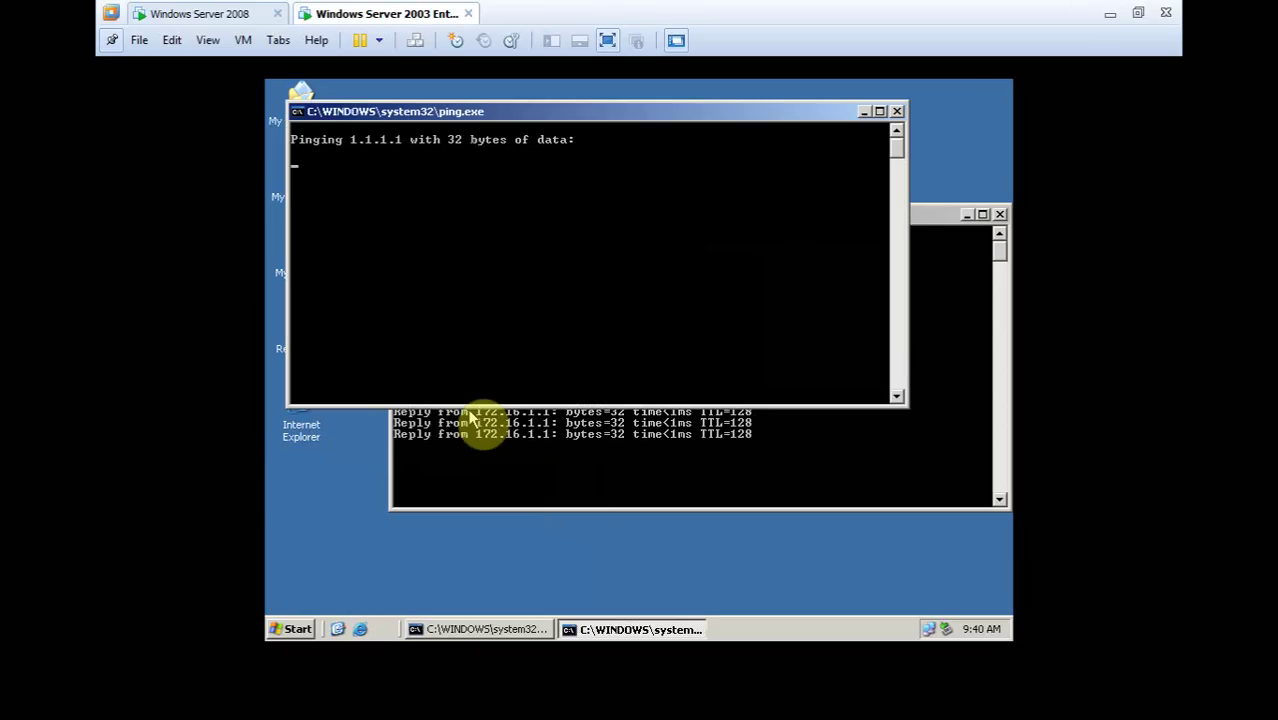
- Start a continuous ping to 1.1.1.2 from Windows Server 2003 with the -t option
{"action": "key", "text": "super+r"}
{"action": "key", "text": "End"}
{"action": "key", "text": "Left"}
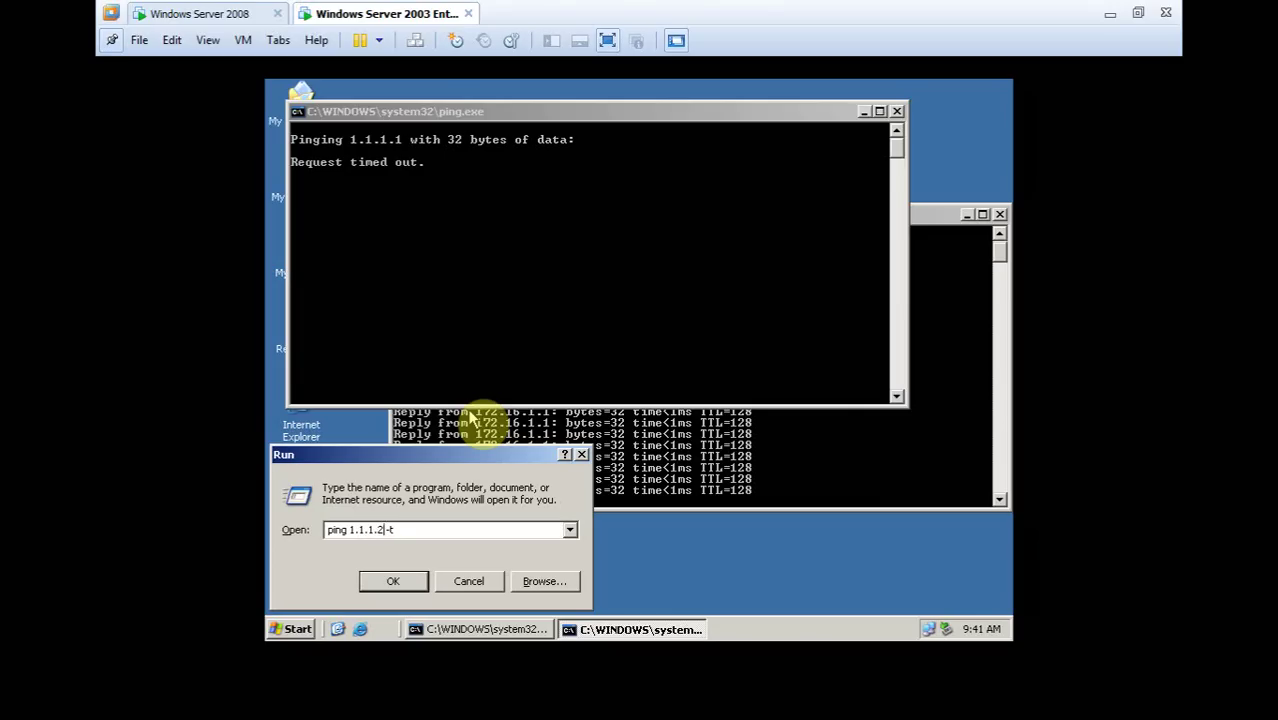
{"action": "key", "text": "Return"}
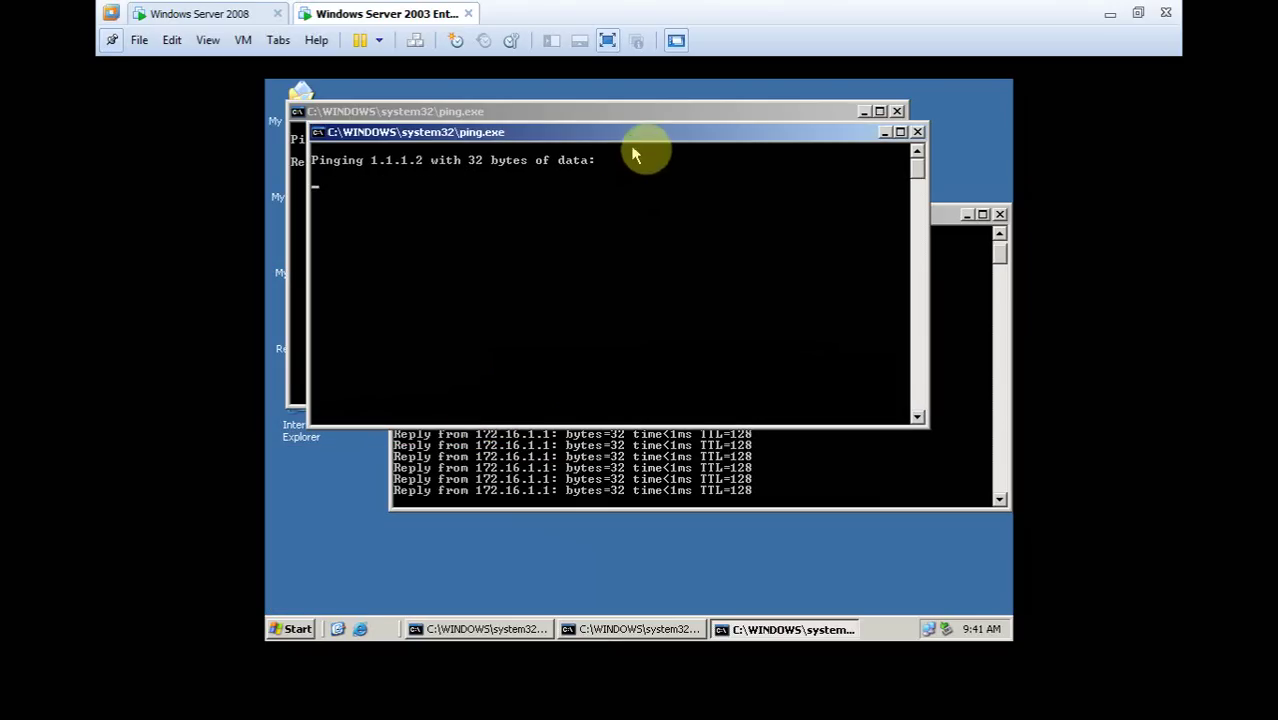
- Shrink and stack the three ping windows on Windows Server 2003 so the output of each can be read
{"action": "left_click_drag", "start_coordinate": [724, 135], "coordinate": [907, 120]}
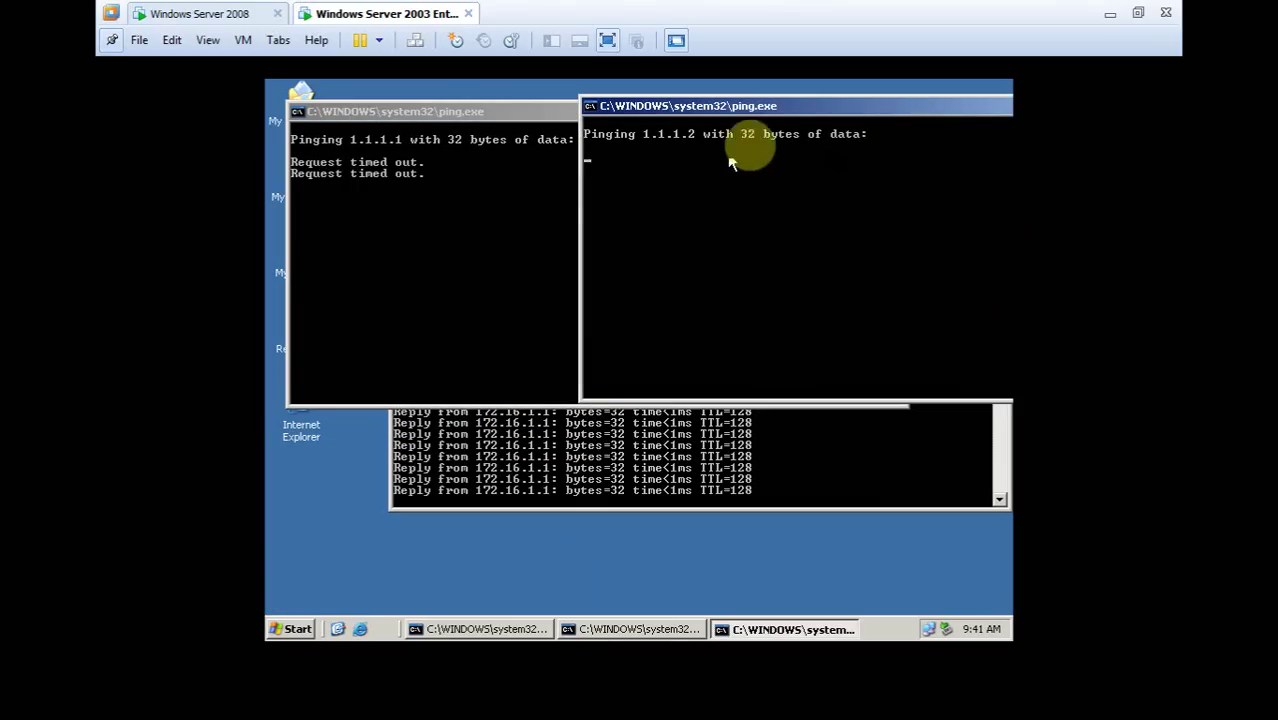
{"action": "left_click", "coordinate": [505, 342]}
{"action": "left_click_drag", "start_coordinate": [524, 407], "coordinate": [517, 212]}
{"action": "left_click", "coordinate": [786, 330]}
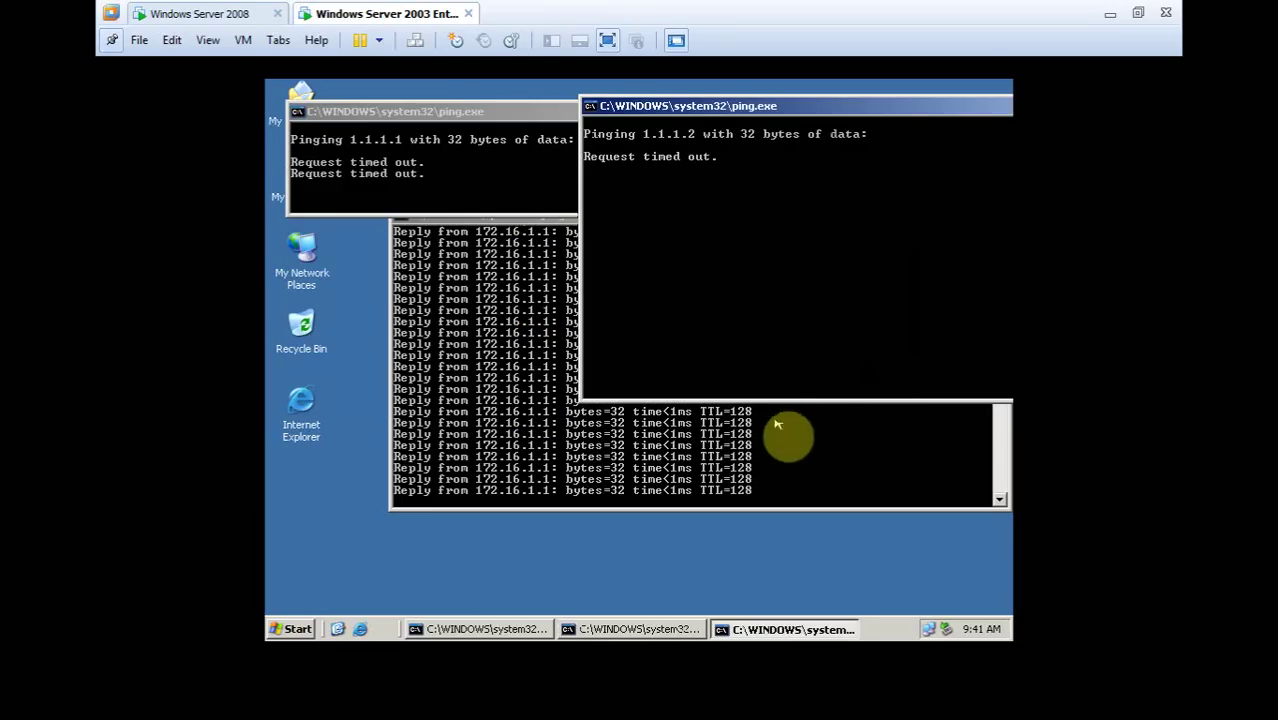
{"action": "left_click_drag", "start_coordinate": [779, 401], "coordinate": [782, 242]}
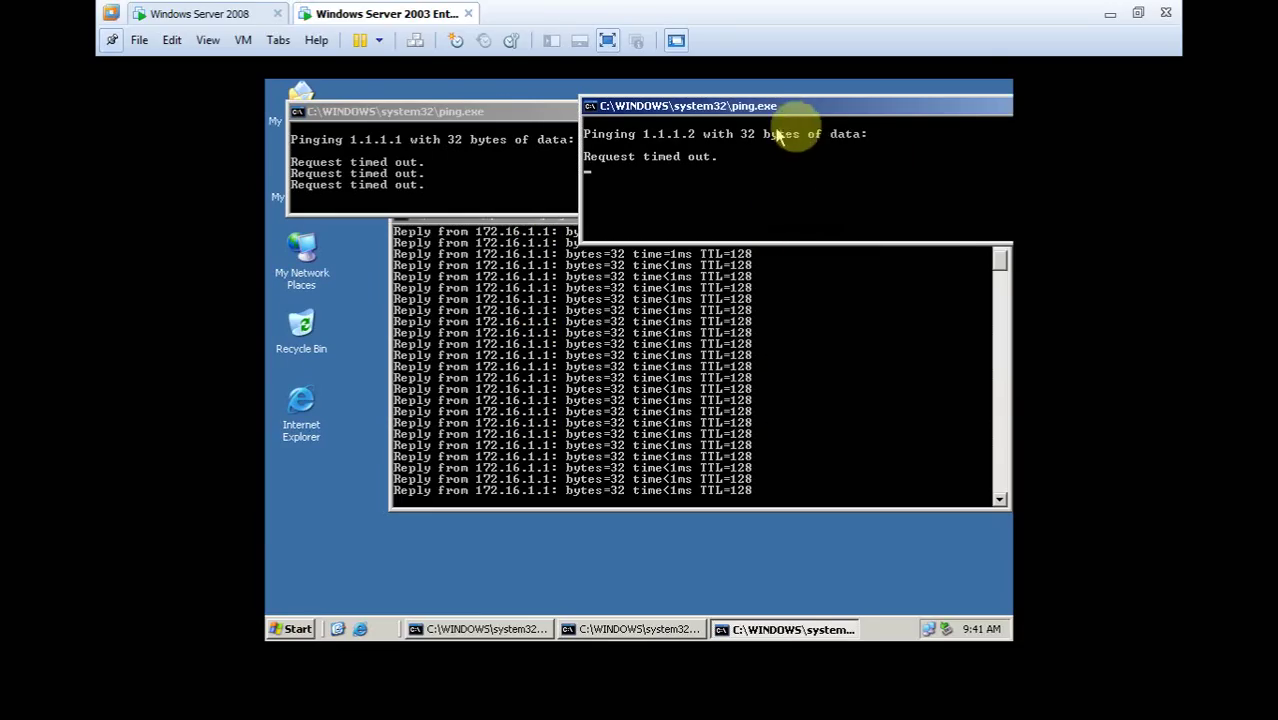
{"action": "left_click_drag", "start_coordinate": [594, 233], "coordinate": [488, 241]}
{"action": "left_click", "coordinate": [675, 442]}
{"action": "left_click_drag", "start_coordinate": [722, 210], "coordinate": [706, 382]}
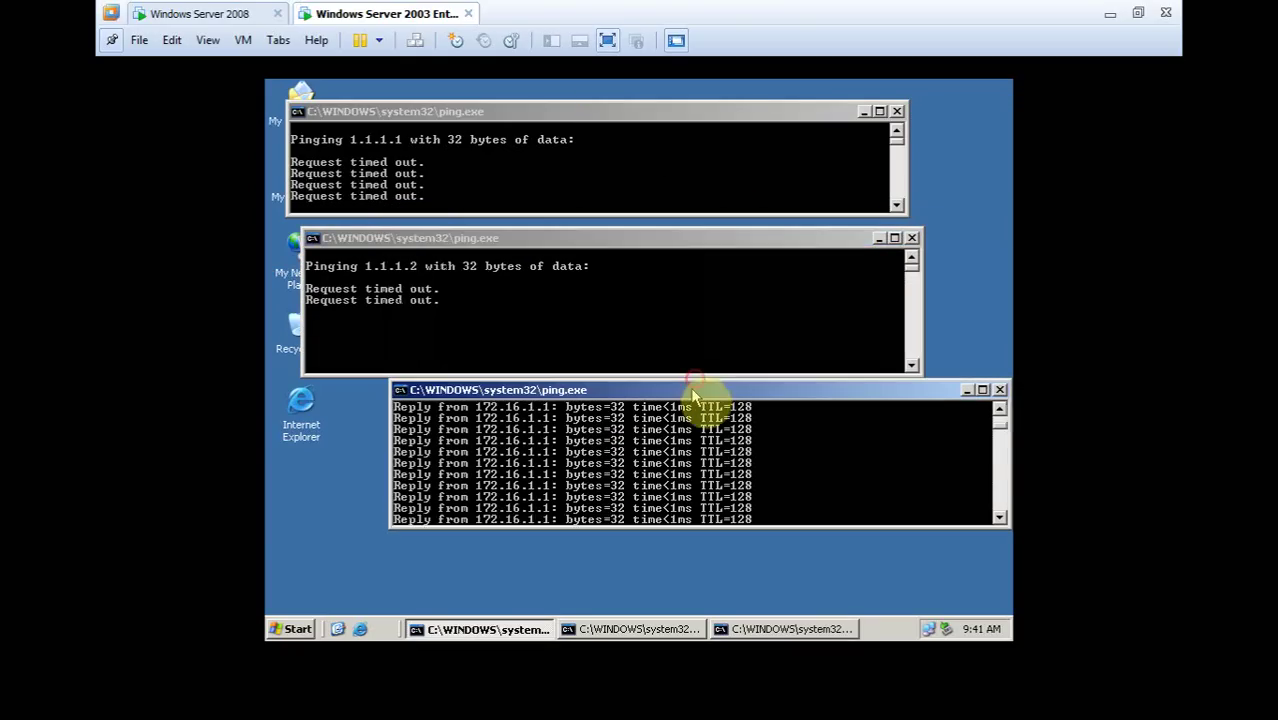
- Switch to the Windows Server 2008 virtual machine and ping 172.16.1.2 continuously with the -t option
{"action": "left_click", "coordinate": [200, 14]}
{"action": "left_click", "coordinate": [340, 340]}
{"action": "key", "text": "super+r"}
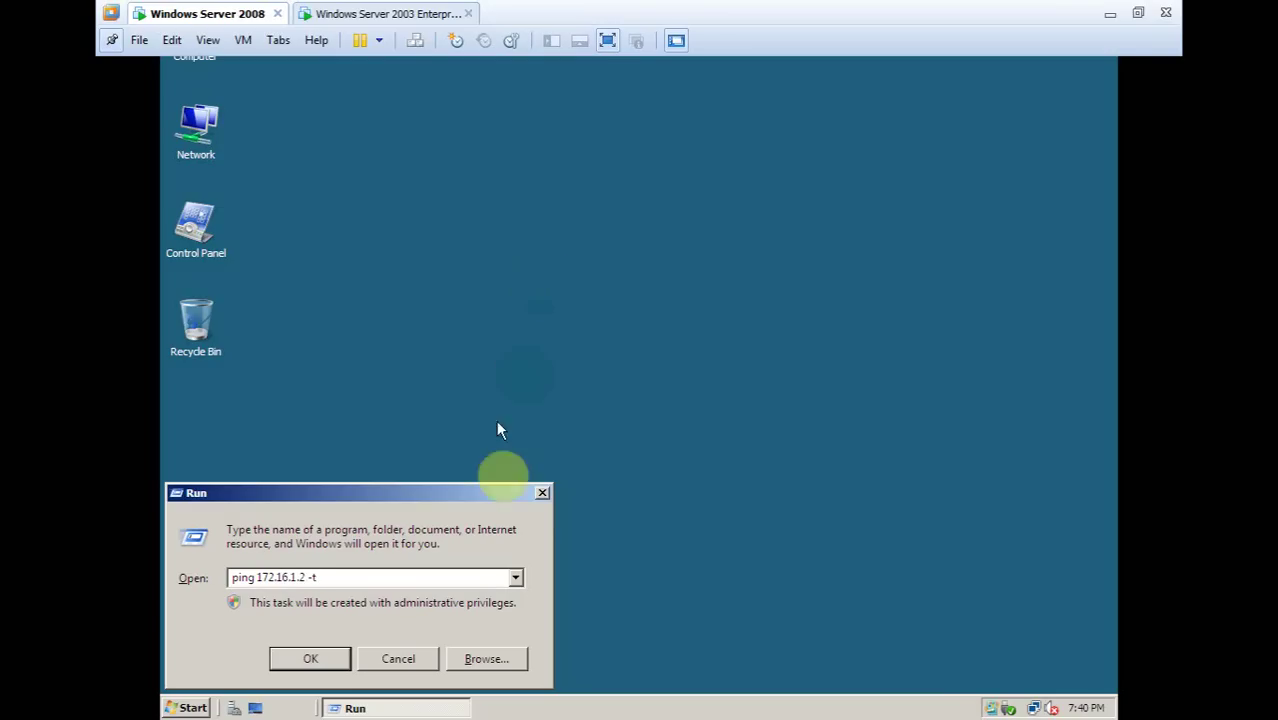
{"action": "left_click", "coordinate": [320, 657]}
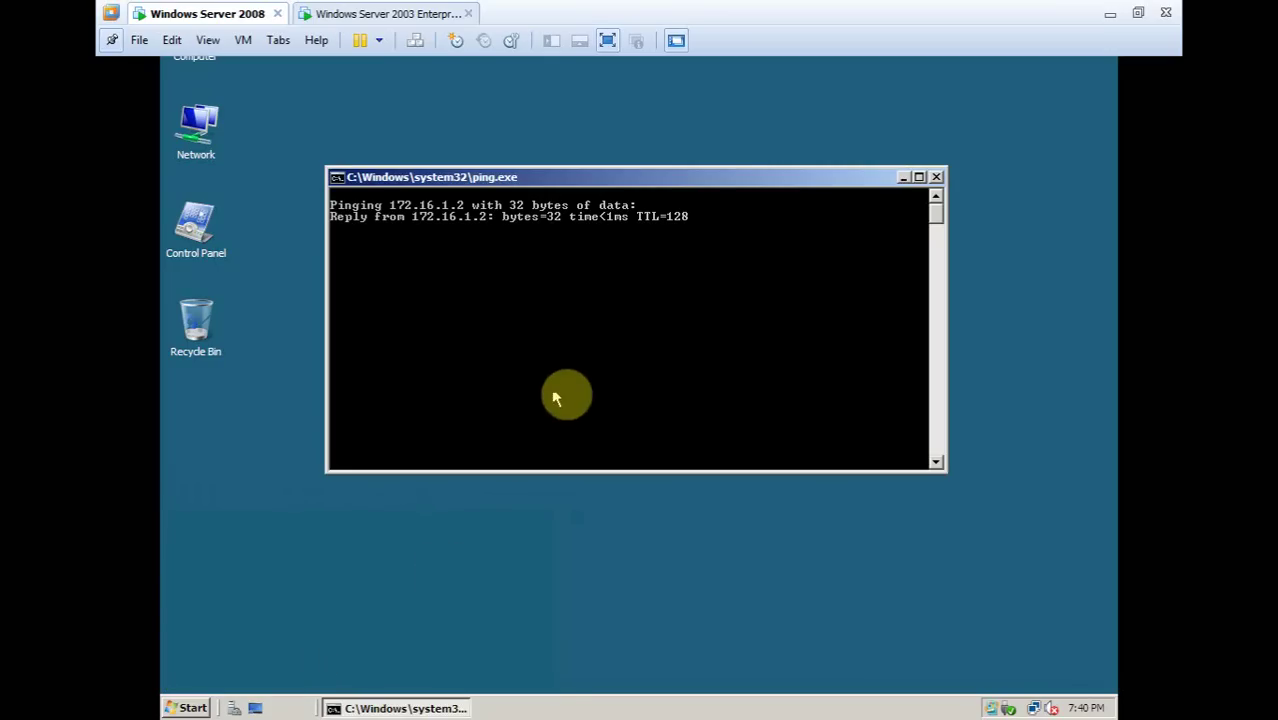
- Start a second continuous ping on Windows Server 2008, to 1.1.1.2 with the -t option
{"action": "key", "text": "super+r"}
{"action": "type", "text": "ping"}
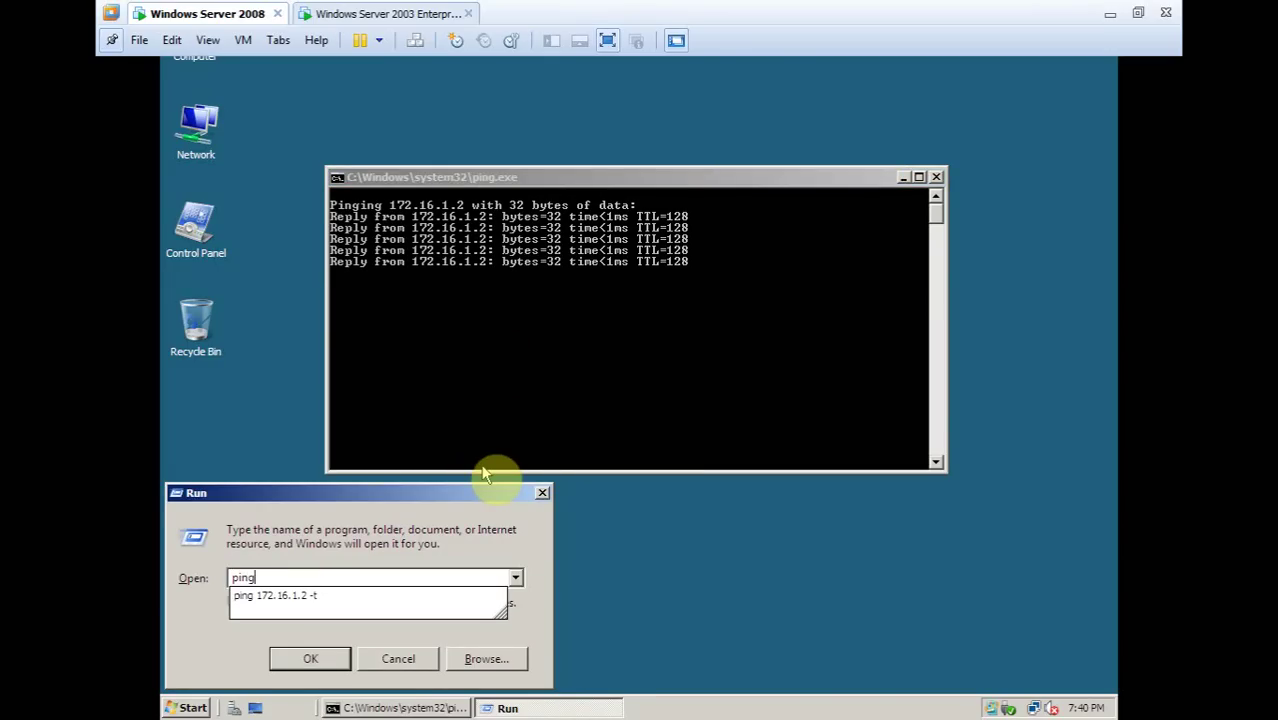
{"action": "type", "text": " 1.1."}
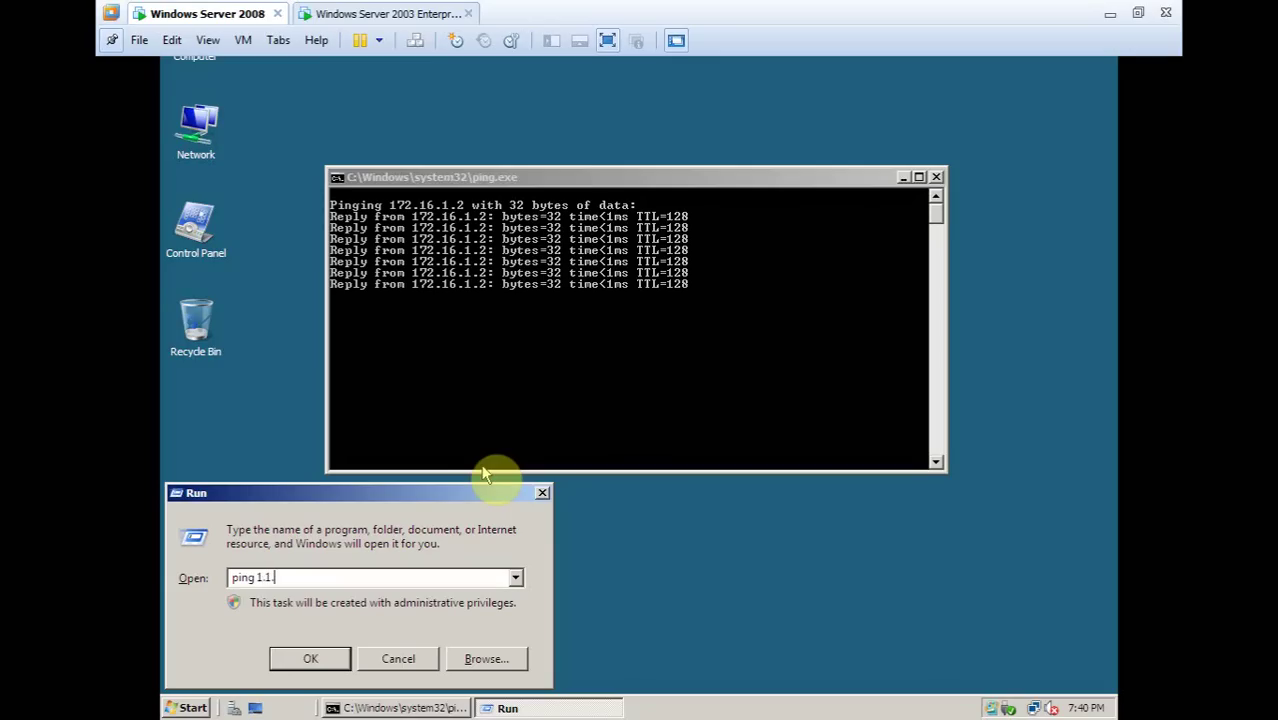
{"action": "type", "text": "1.2 -t"}
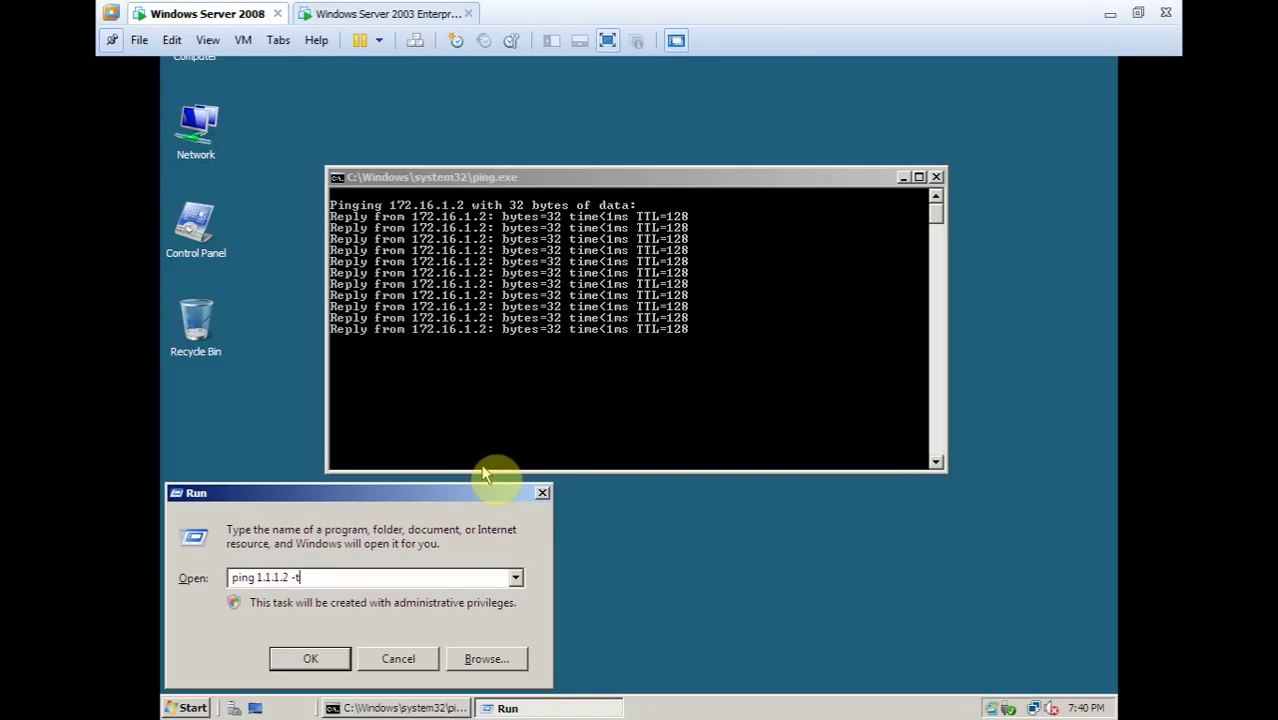
{"action": "key", "text": "Return"}
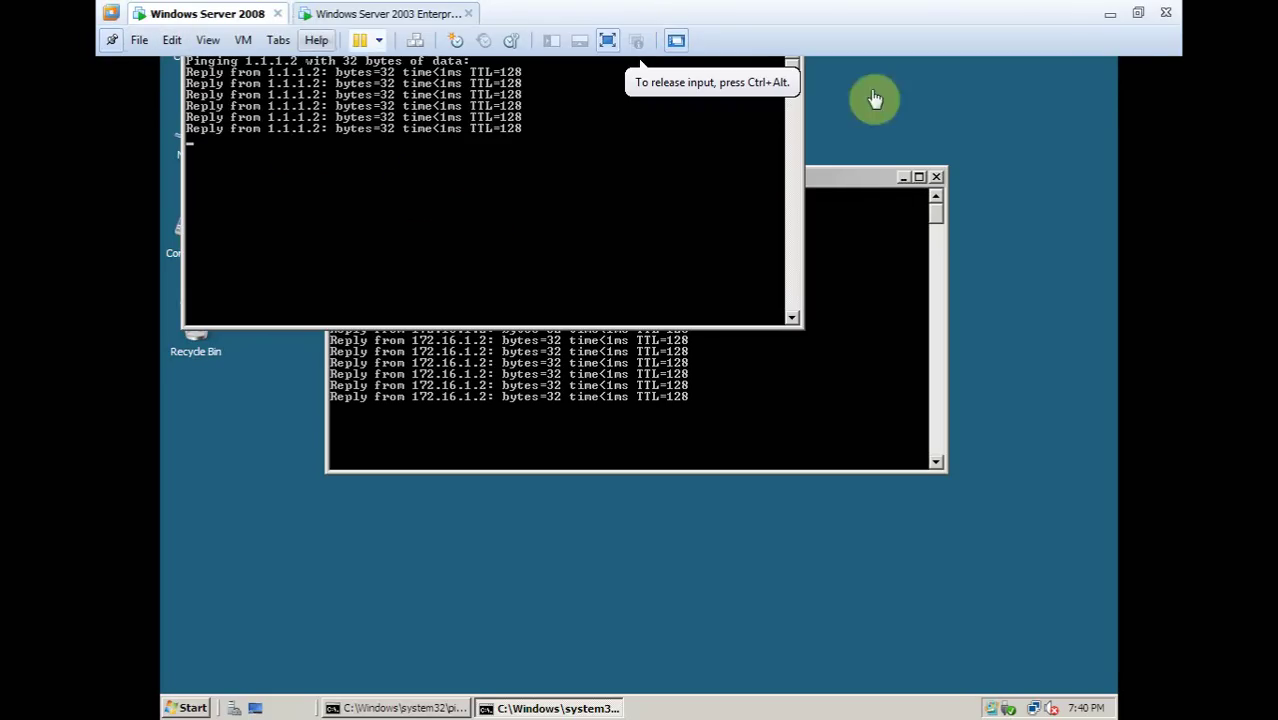
- Minimize VMware Workstation, ping 1.1.1.1 continuously with -t from the host, and shrink the ping window near the top of the desktop
{"action": "left_click", "coordinate": [1138, 13]}
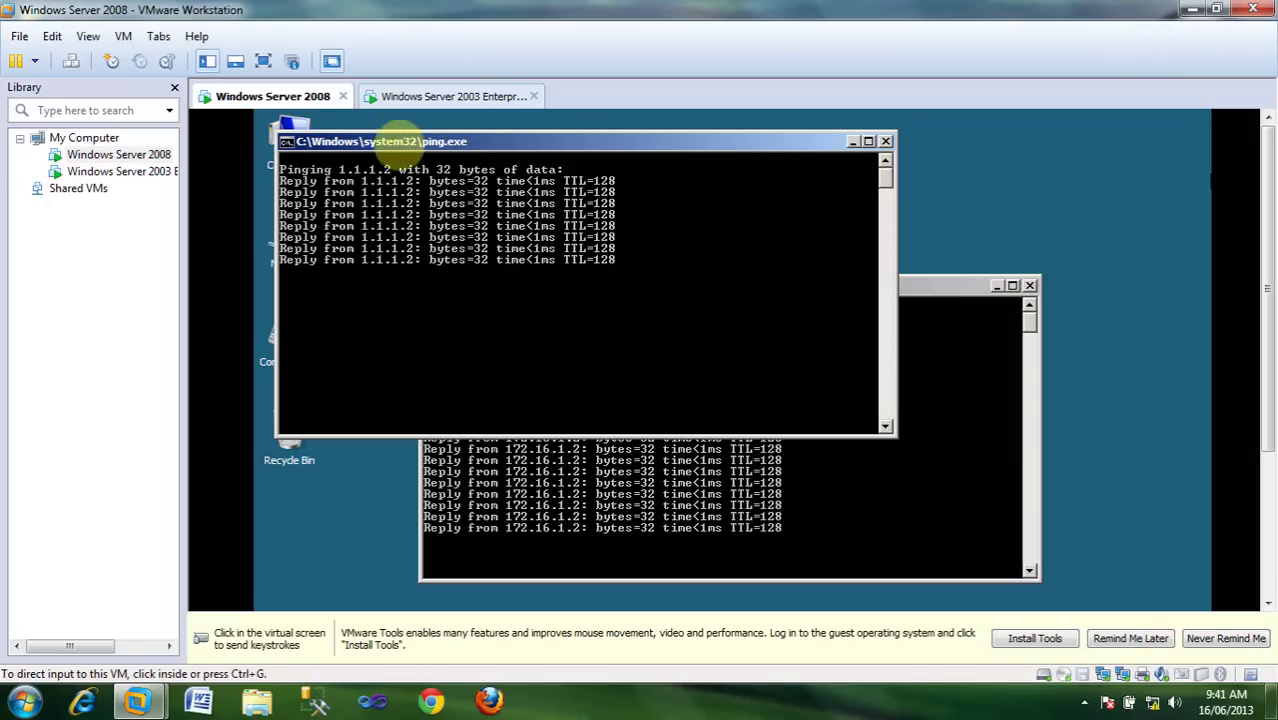
{"action": "left_click", "coordinate": [1192, 10]}
{"action": "key", "text": "super+r"}
{"action": "type", "text": "ping 1.1.1.1 -t"}
{"action": "key", "text": "Return"}
{"action": "left_click_drag", "start_coordinate": [609, 186], "coordinate": [702, 122]}
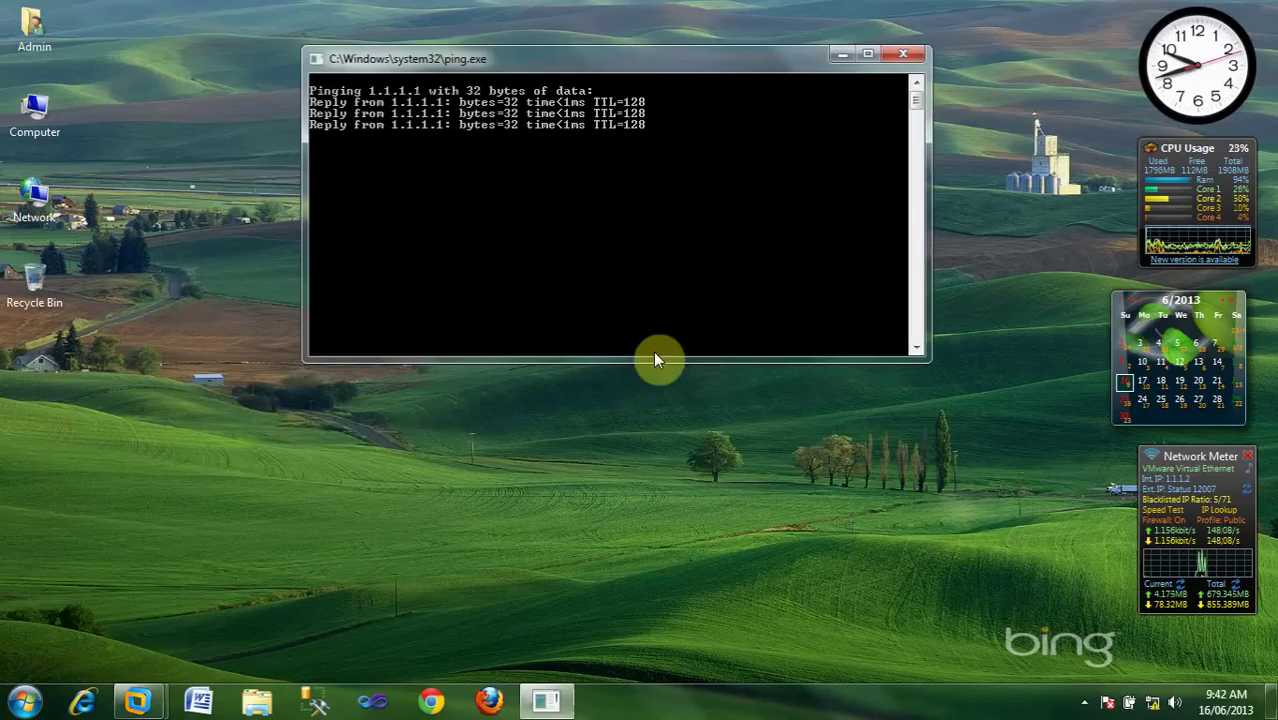
{"action": "left_click_drag", "start_coordinate": [655, 358], "coordinate": [668, 211]}
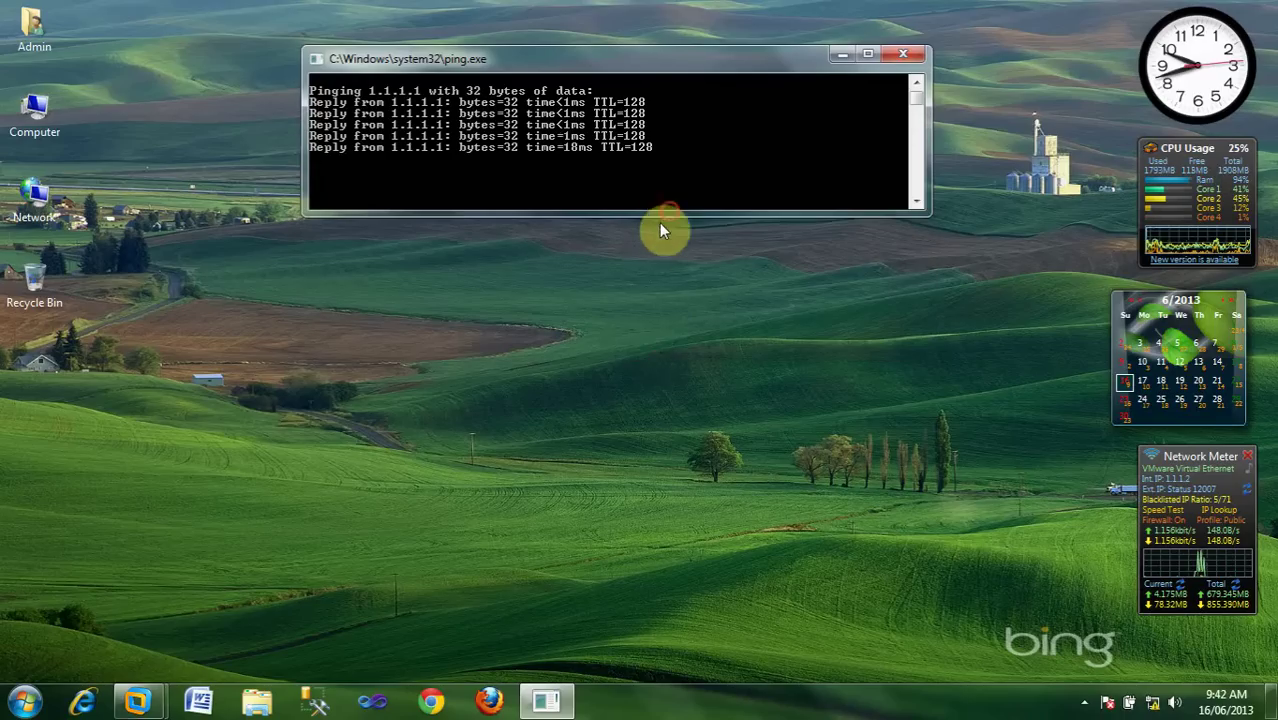
- Ping 172.16.1.1 continuously with -t from the host, and place the resized window below the 1.1.1.1 ping window
{"action": "key", "text": "super+r"}
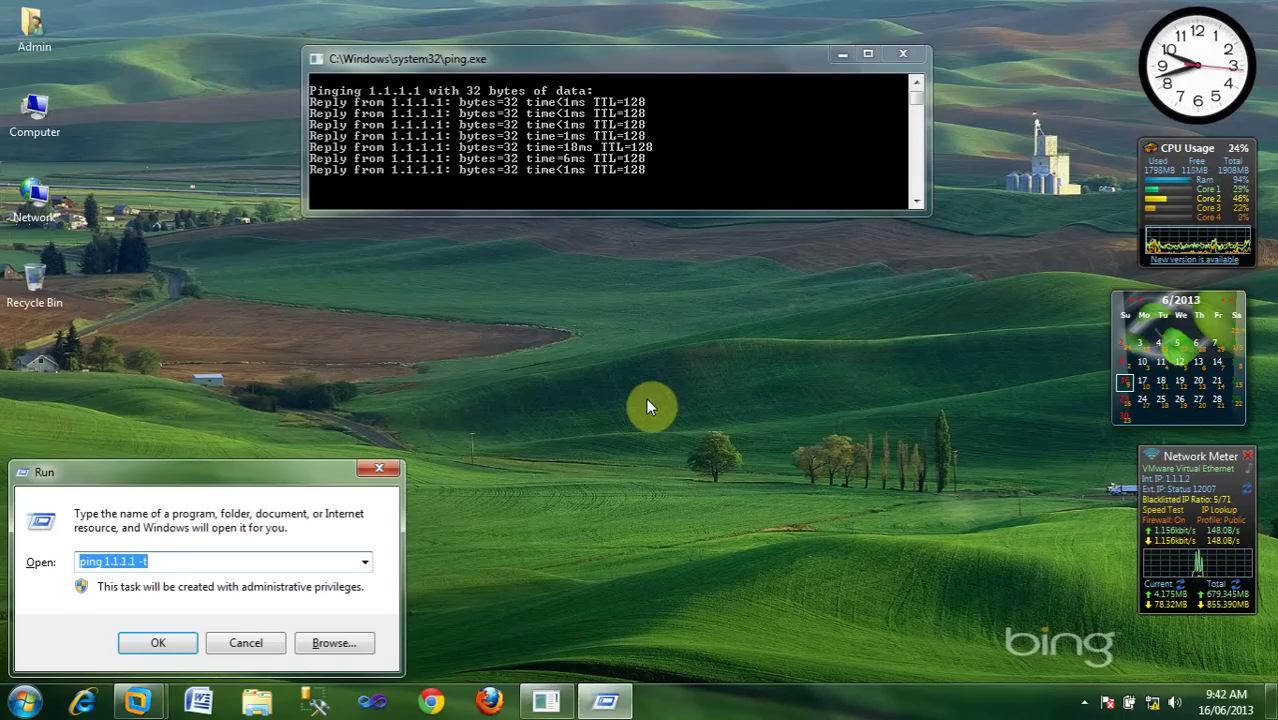
{"action": "type", "text": "ping 19"}
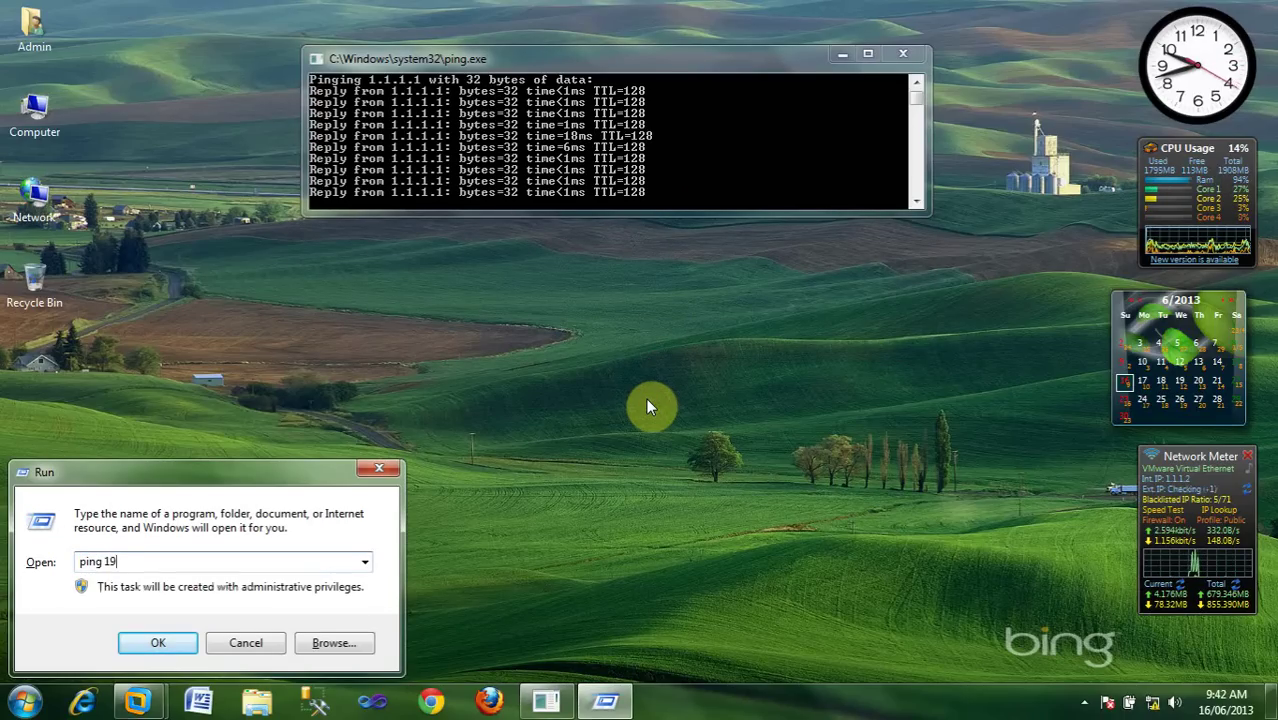
{"action": "key", "text": "BackSpace"}
{"action": "type", "text": "72.16.1.1"}
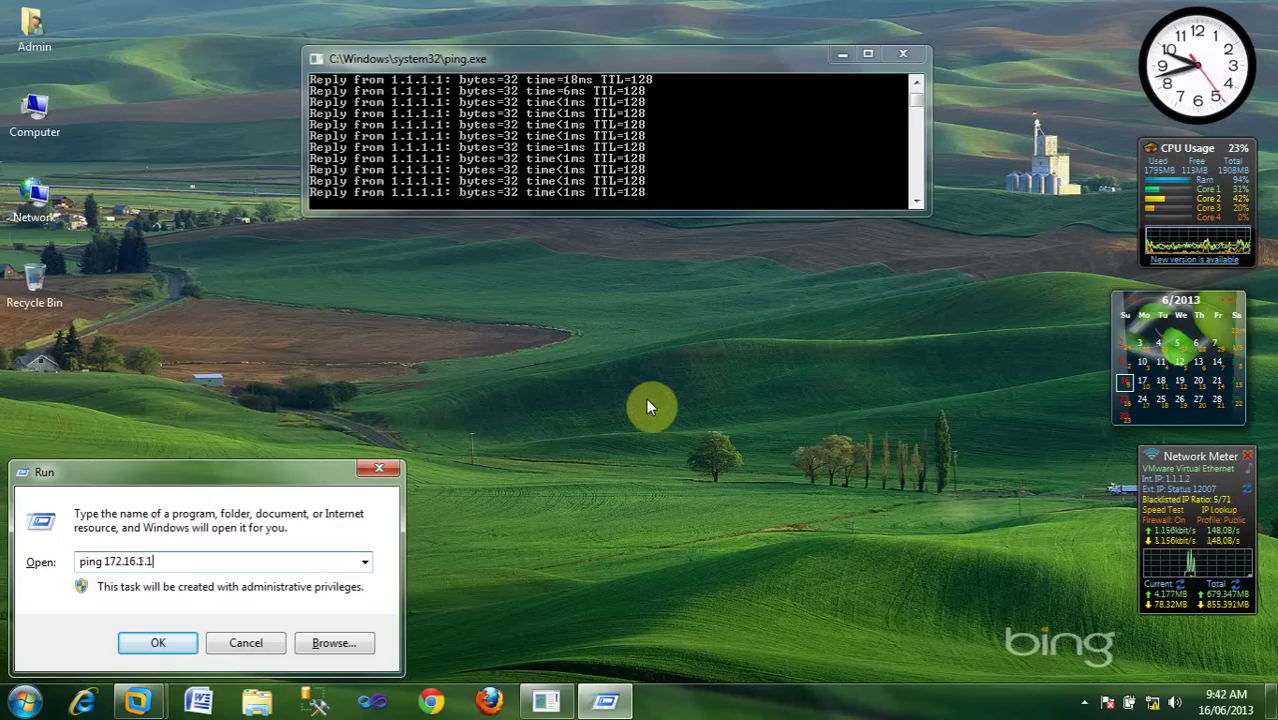
{"action": "type", "text": " -t"}
{"action": "key", "text": "Return"}
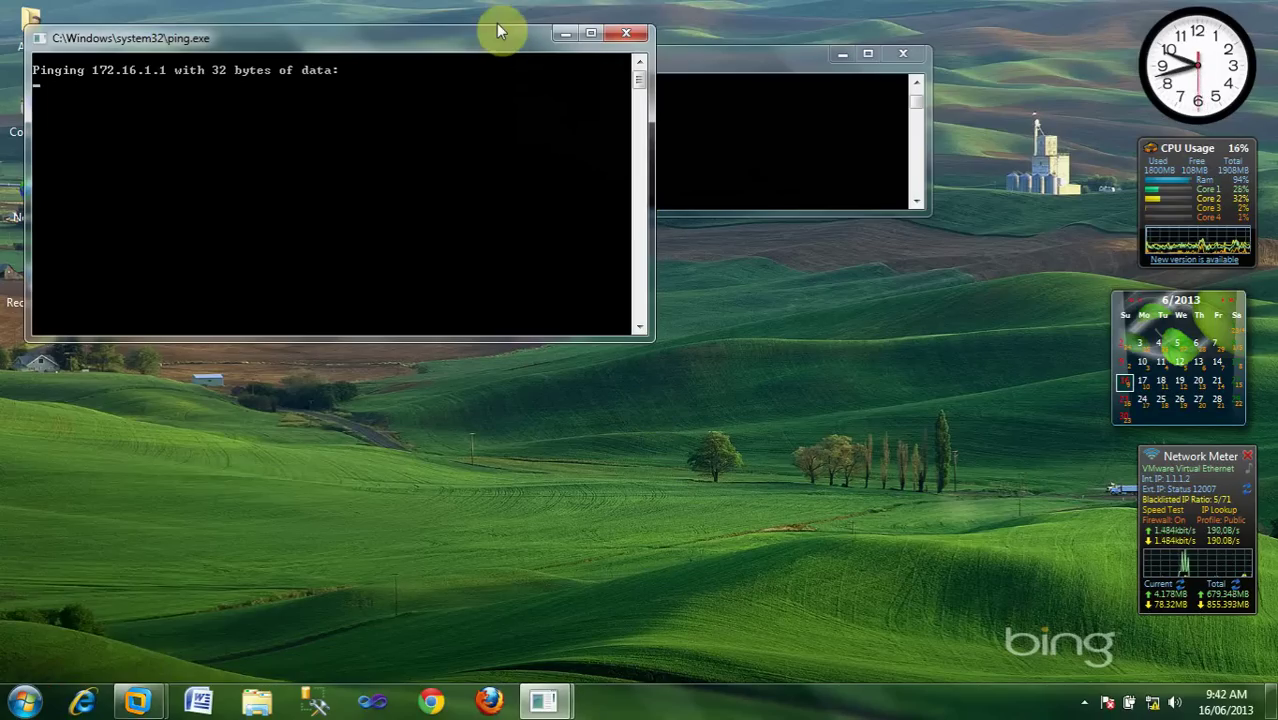
{"action": "left_click_drag", "start_coordinate": [493, 27], "coordinate": [728, 243]}
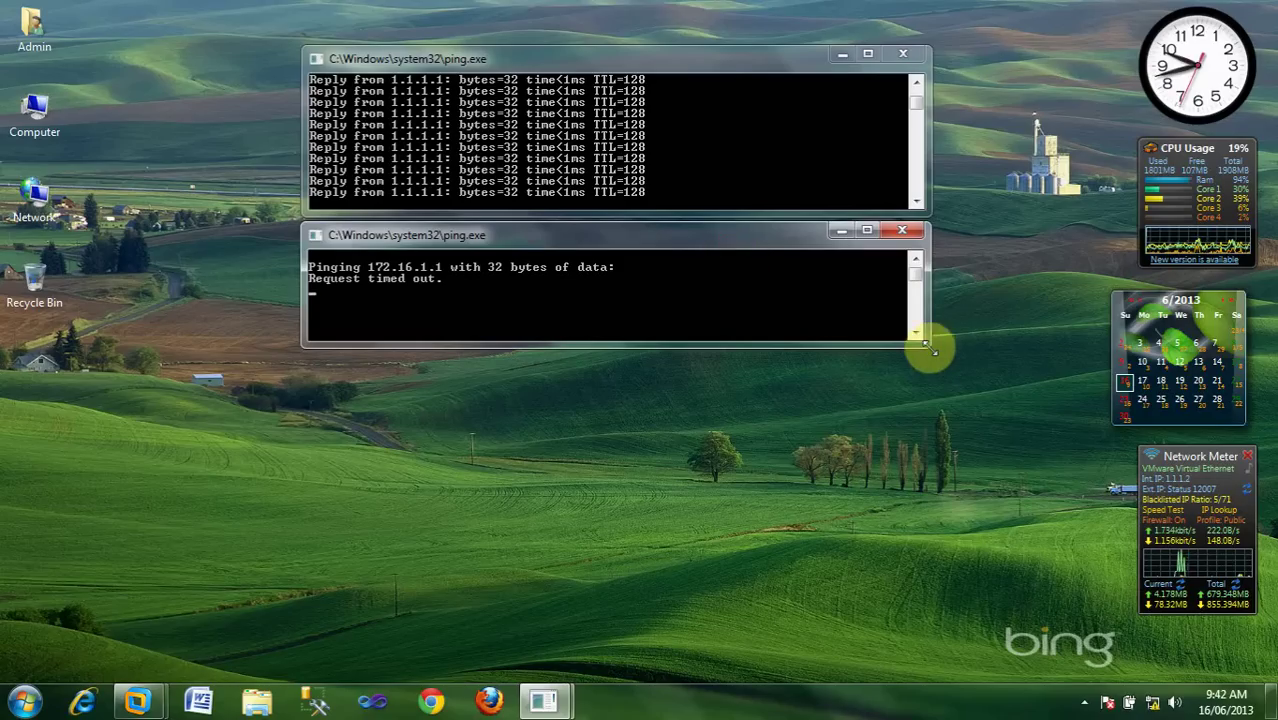
{"action": "left_click_drag", "start_coordinate": [938, 347], "coordinate": [924, 418]}
- Ping 172.16.1.2 continuously with -t from the host, and place its window below the other two ping windows
{"action": "key", "text": "super+r"}
{"action": "key", "text": "End"}
{"action": "key", "text": "Left"}
{"action": "key", "text": "Left"}
{"action": "key", "text": "Left"}
{"action": "type", "text": "2"}
{"action": "key", "text": "Return"}
{"action": "left_click", "coordinate": [447, 45]}
{"action": "left_click", "coordinate": [303, 62]}
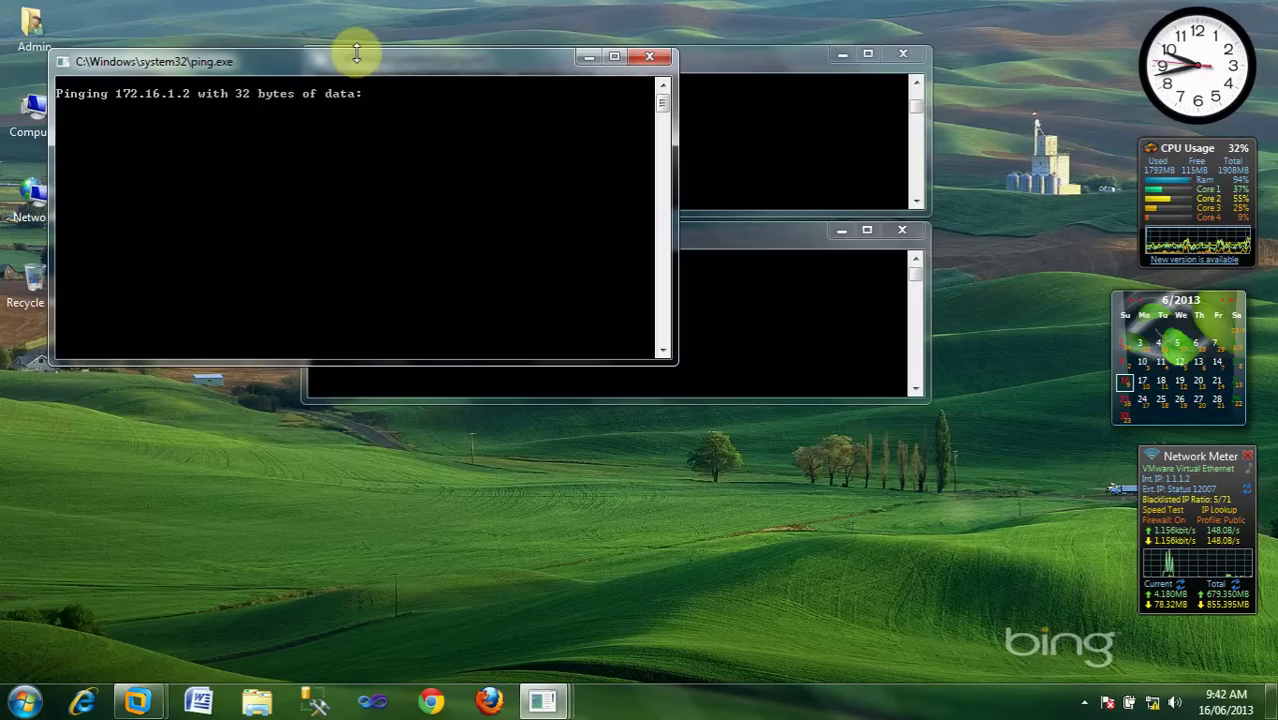
{"action": "left_click_drag", "start_coordinate": [356, 52], "coordinate": [654, 425]}
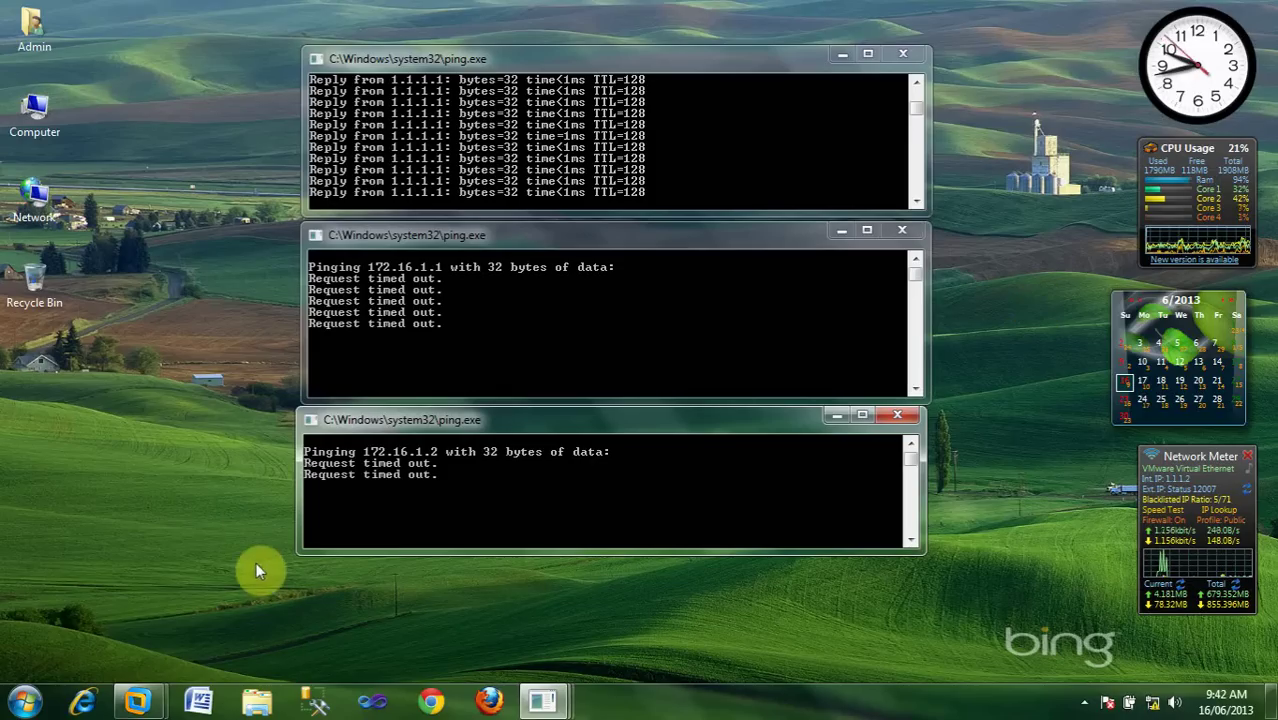
- Return to the Windows Server 2008 virtual machine in VMware Workstation, and shrink and stack its two ping windows
{"action": "left_click", "coordinate": [198, 700]}
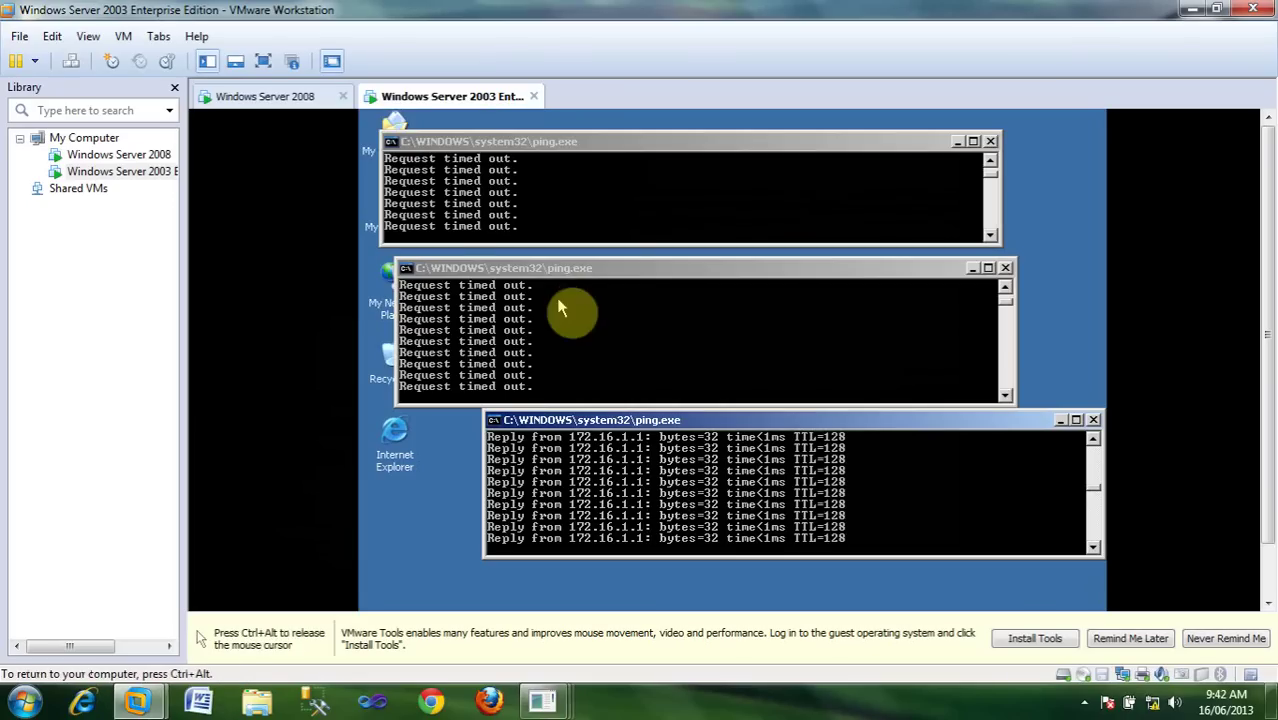
{"action": "left_click", "coordinate": [275, 97]}
{"action": "left_click", "coordinate": [386, 146]}
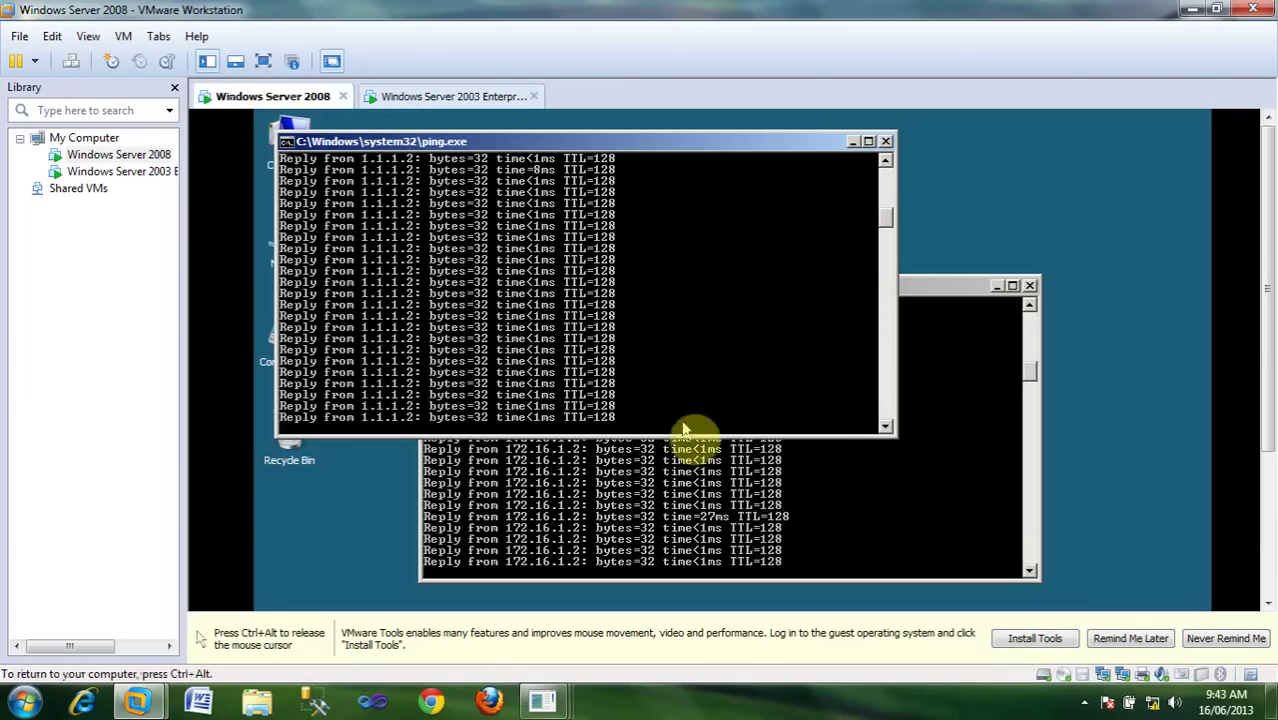
{"action": "left_click_drag", "start_coordinate": [686, 436], "coordinate": [687, 300]}
{"action": "left_click", "coordinate": [876, 287]}
{"action": "left_click_drag", "start_coordinate": [935, 286], "coordinate": [932, 399]}
{"action": "left_click_drag", "start_coordinate": [747, 143], "coordinate": [913, 143]}
{"action": "left_click_drag", "start_coordinate": [764, 408], "coordinate": [785, 322]}
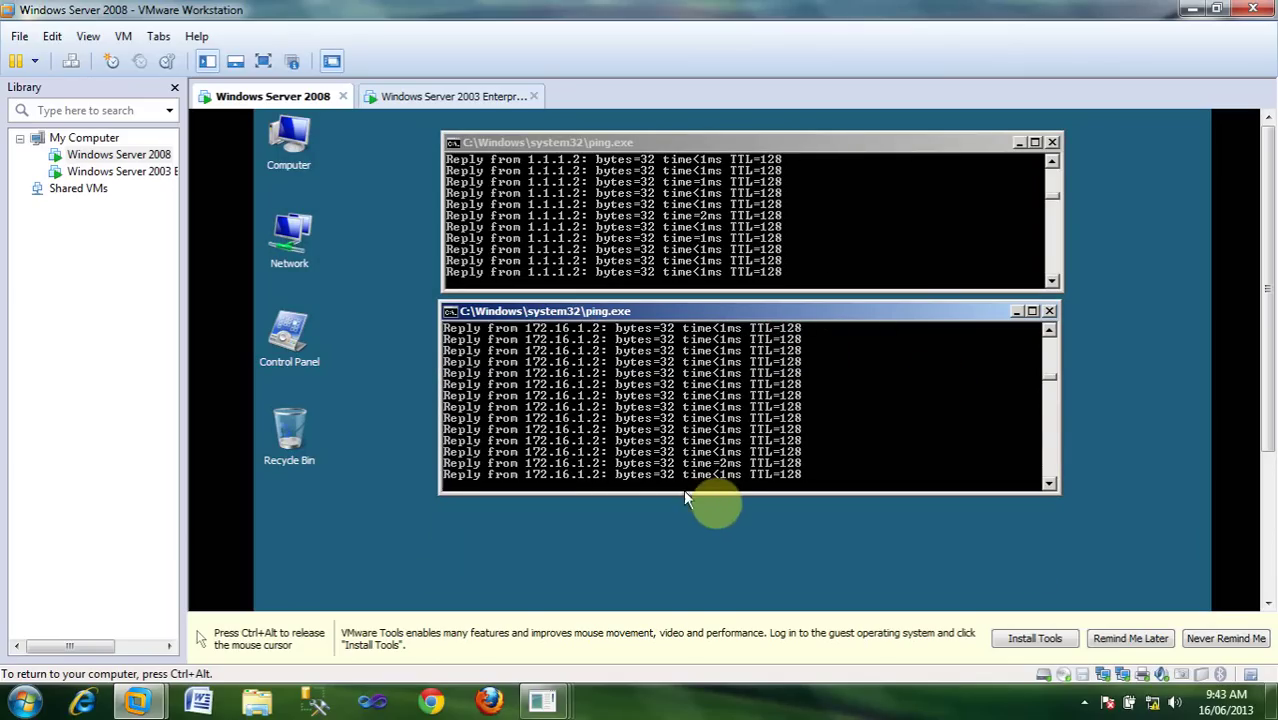
{"action": "left_click_drag", "start_coordinate": [705, 492], "coordinate": [705, 437]}
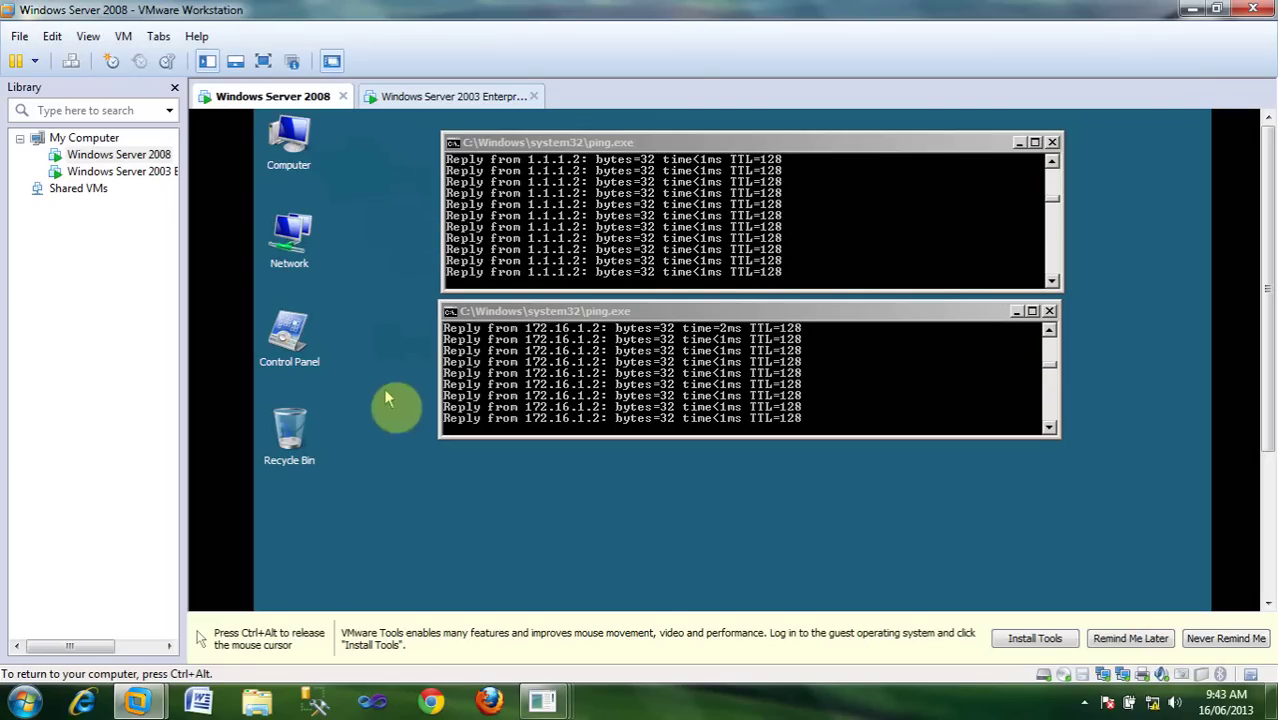
- Show the Windows Server 2008 virtual machine in full screen and open Server Manager
{"action": "key", "text": "ctrl+alt"}
{"action": "left_click_drag", "start_coordinate": [1270, 436], "coordinate": [1262, 585]}
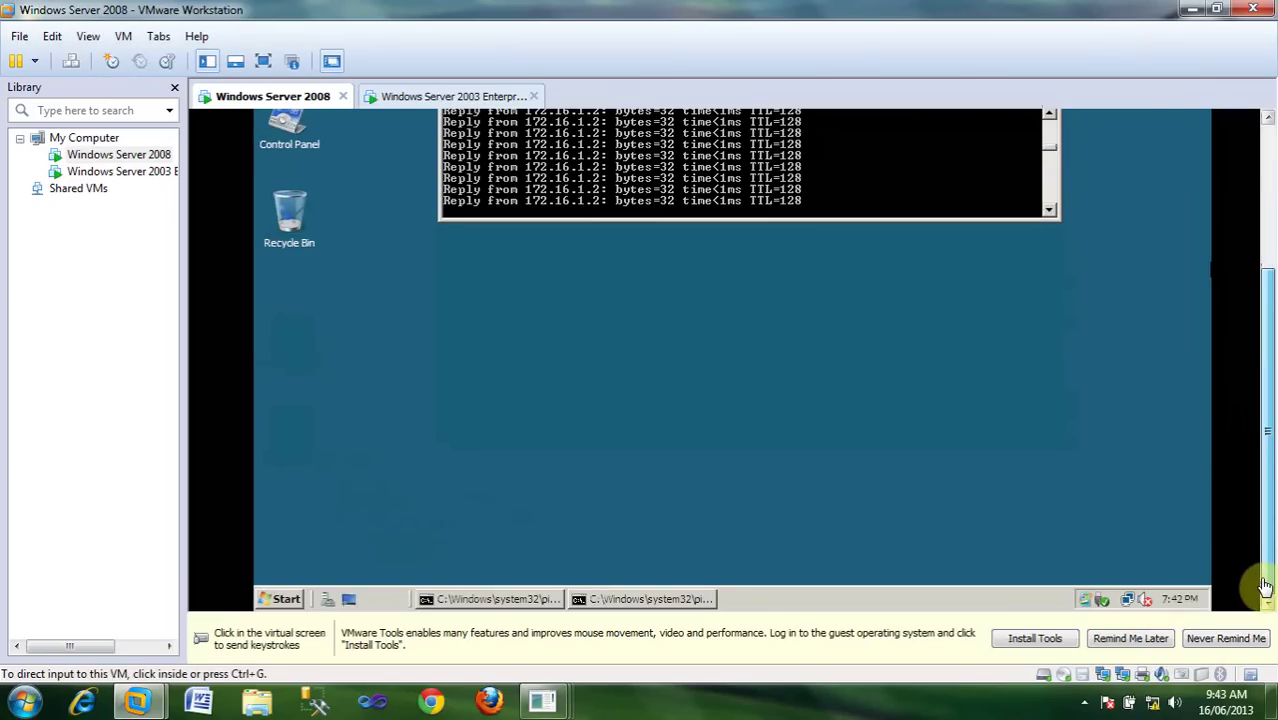
{"action": "left_click", "coordinate": [262, 63]}
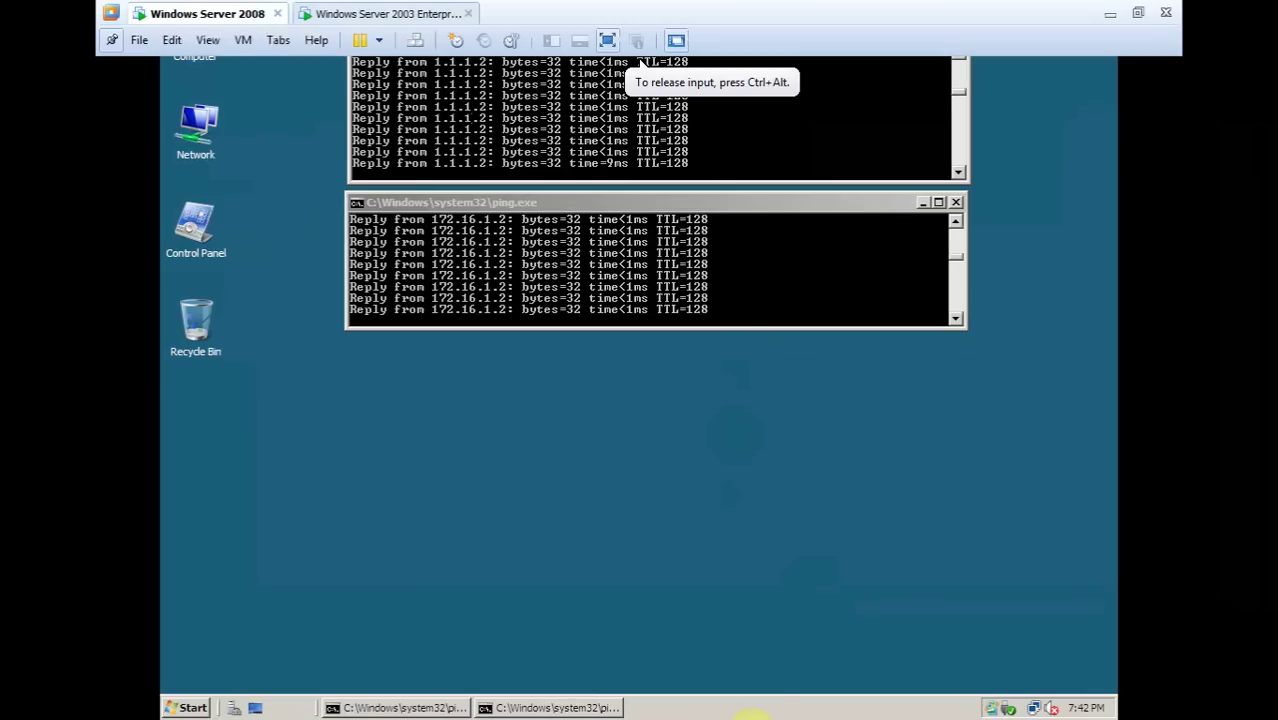
{"action": "left_click", "coordinate": [193, 708]}
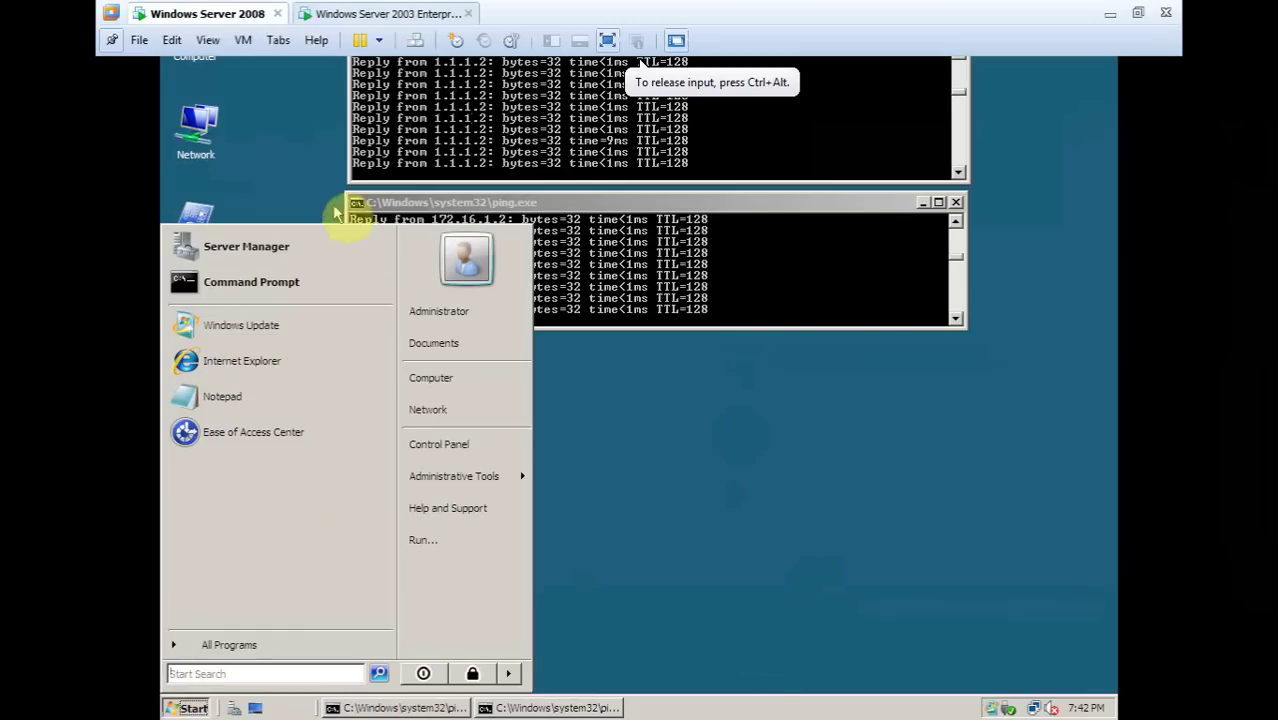
{"action": "left_click", "coordinate": [268, 255]}
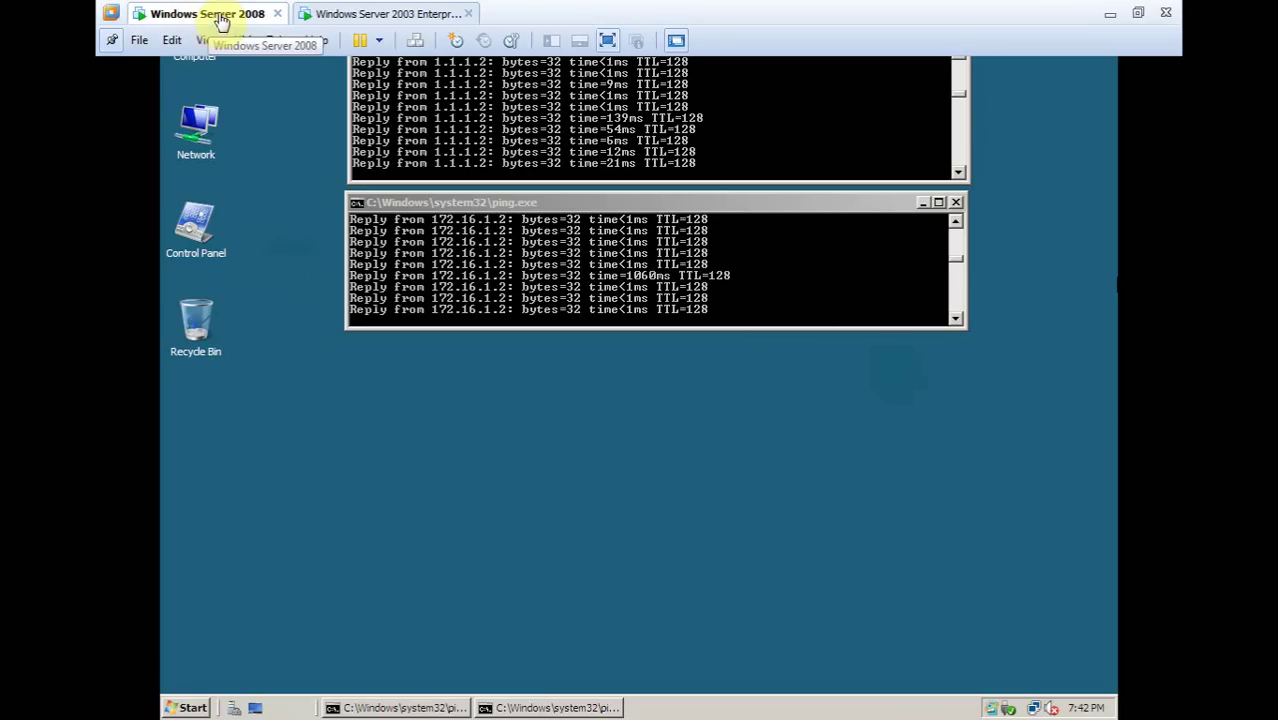
- Start the Add Roles Wizard for this server and choose the Network Policy and Access Services role, continuing to its role services
{"action": "left_click", "coordinate": [675, 342]}
{"action": "left_click", "coordinate": [111, 40]}
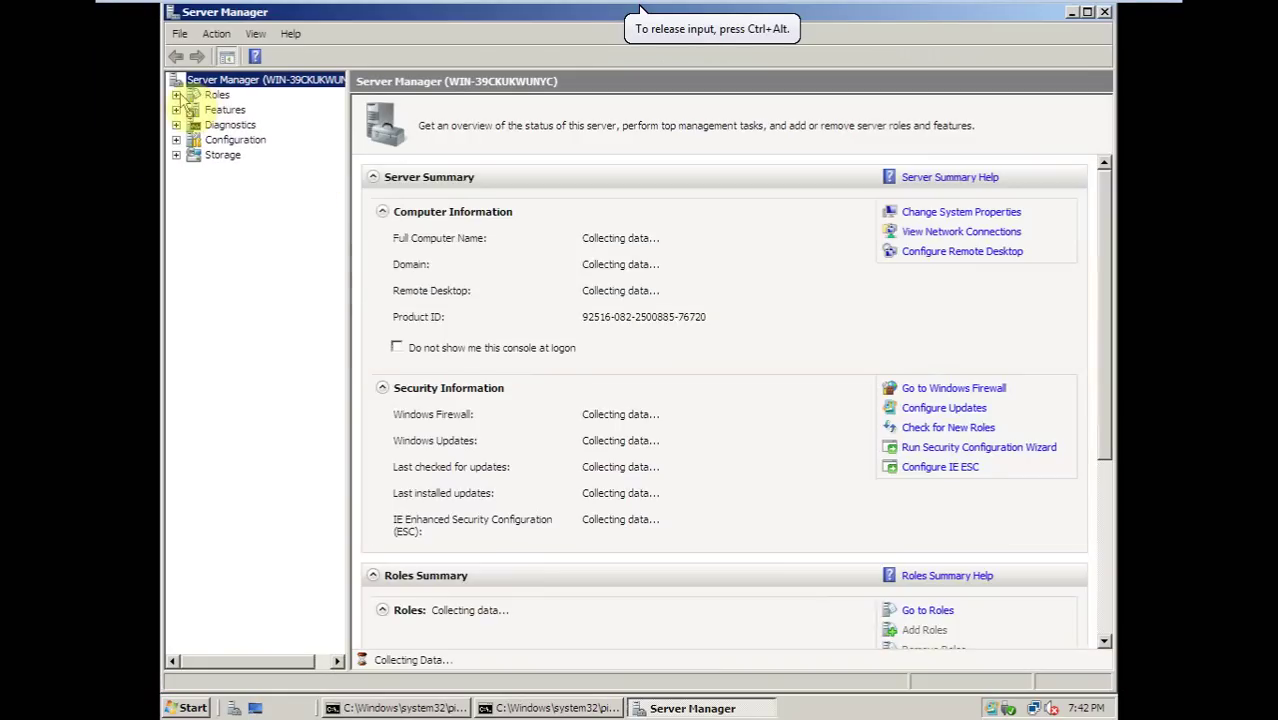
{"action": "left_click", "coordinate": [207, 99]}
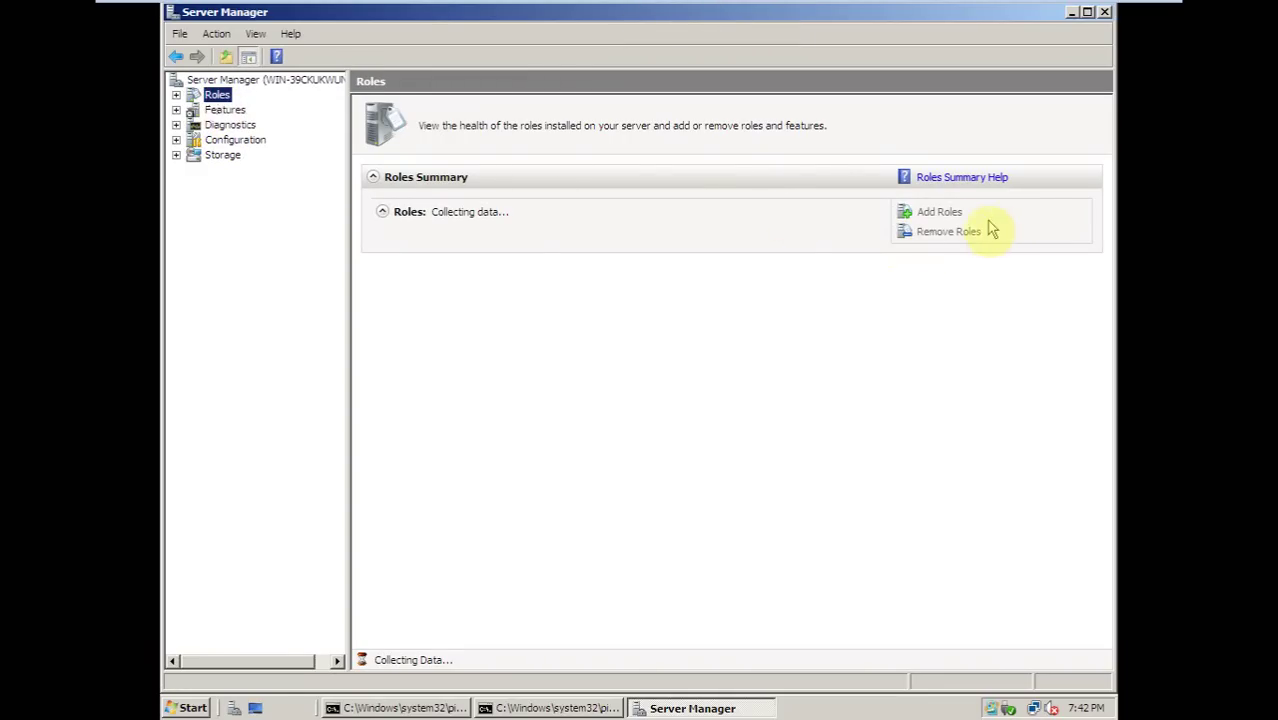
{"action": "left_click", "coordinate": [931, 214]}
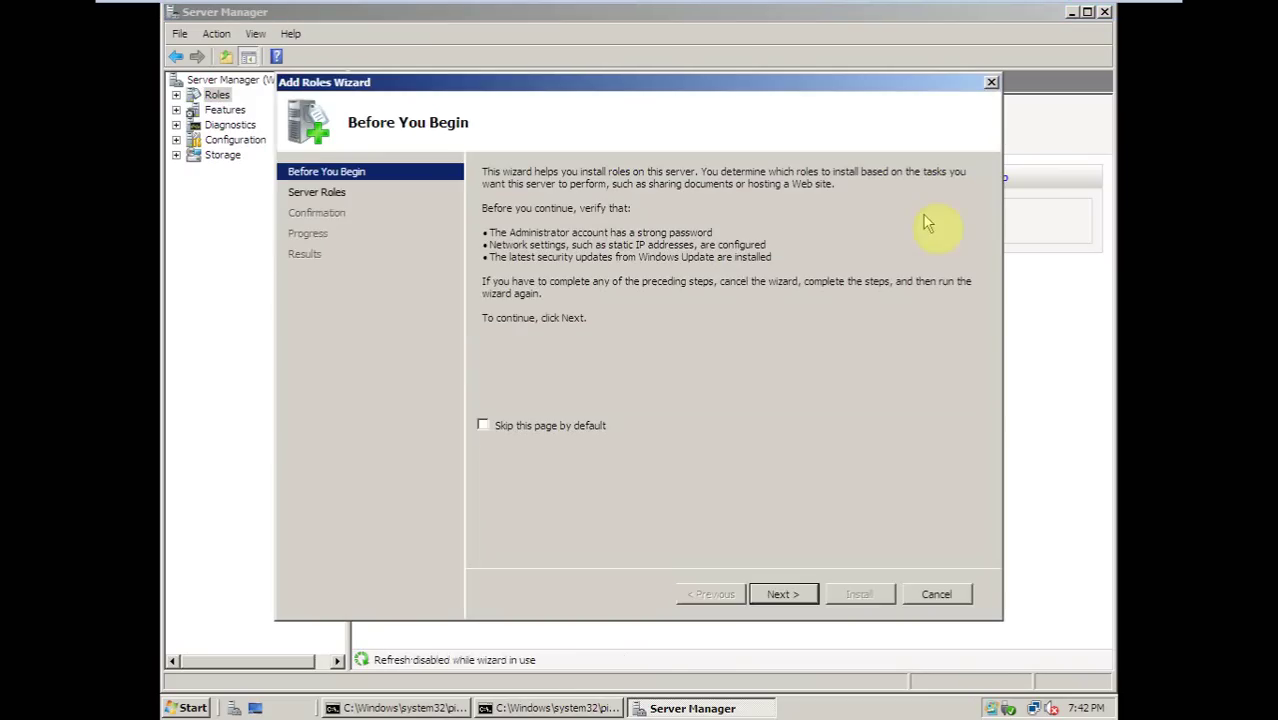
{"action": "left_click", "coordinate": [781, 593]}
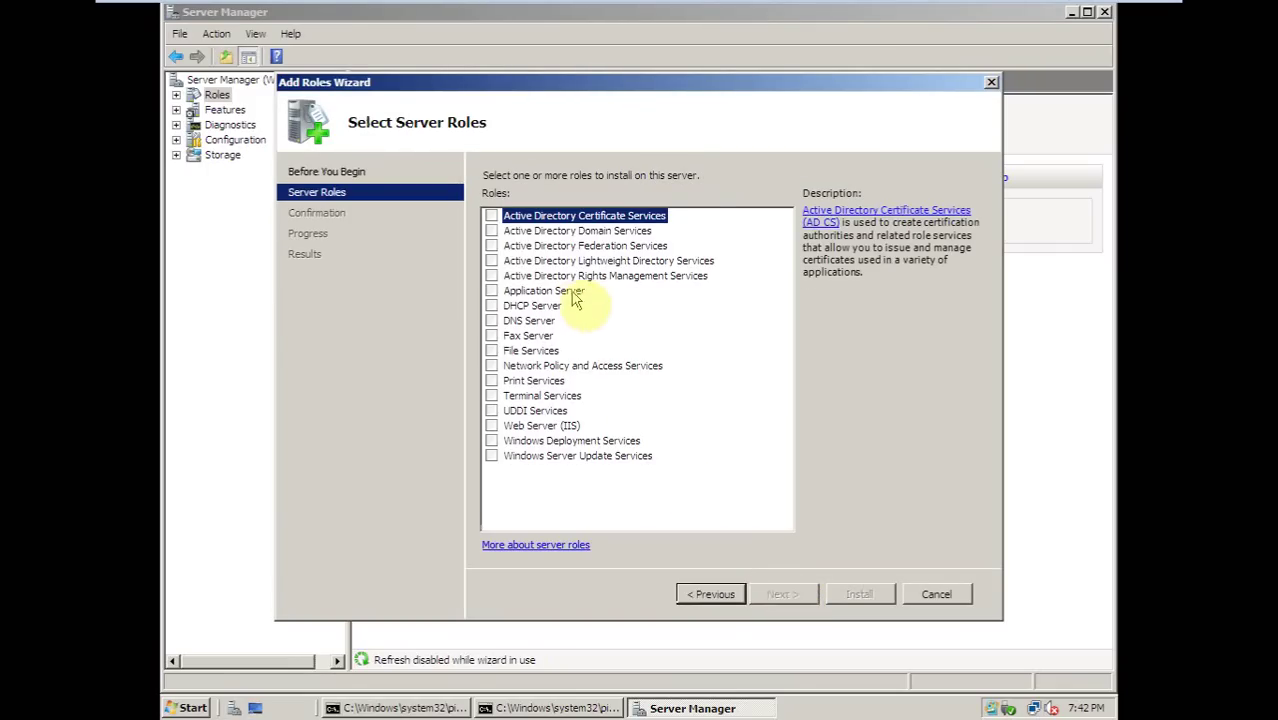
{"action": "left_click", "coordinate": [513, 366]}
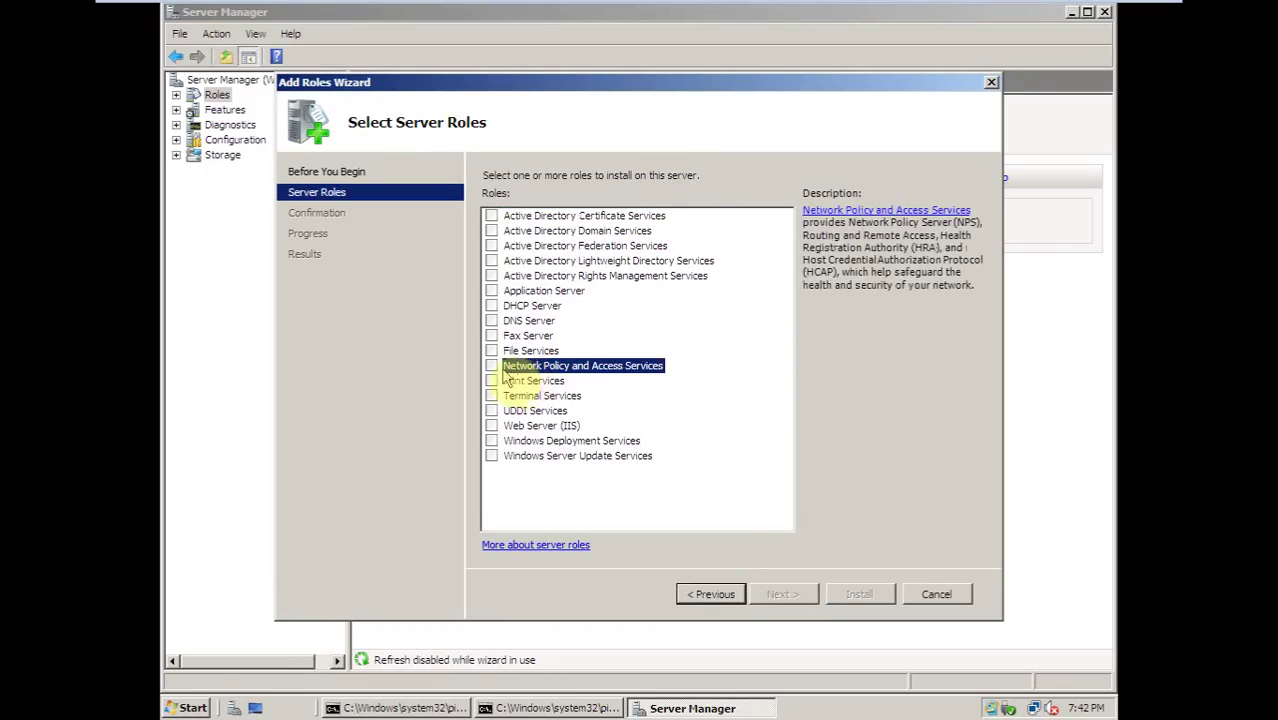
{"action": "left_click", "coordinate": [491, 366]}
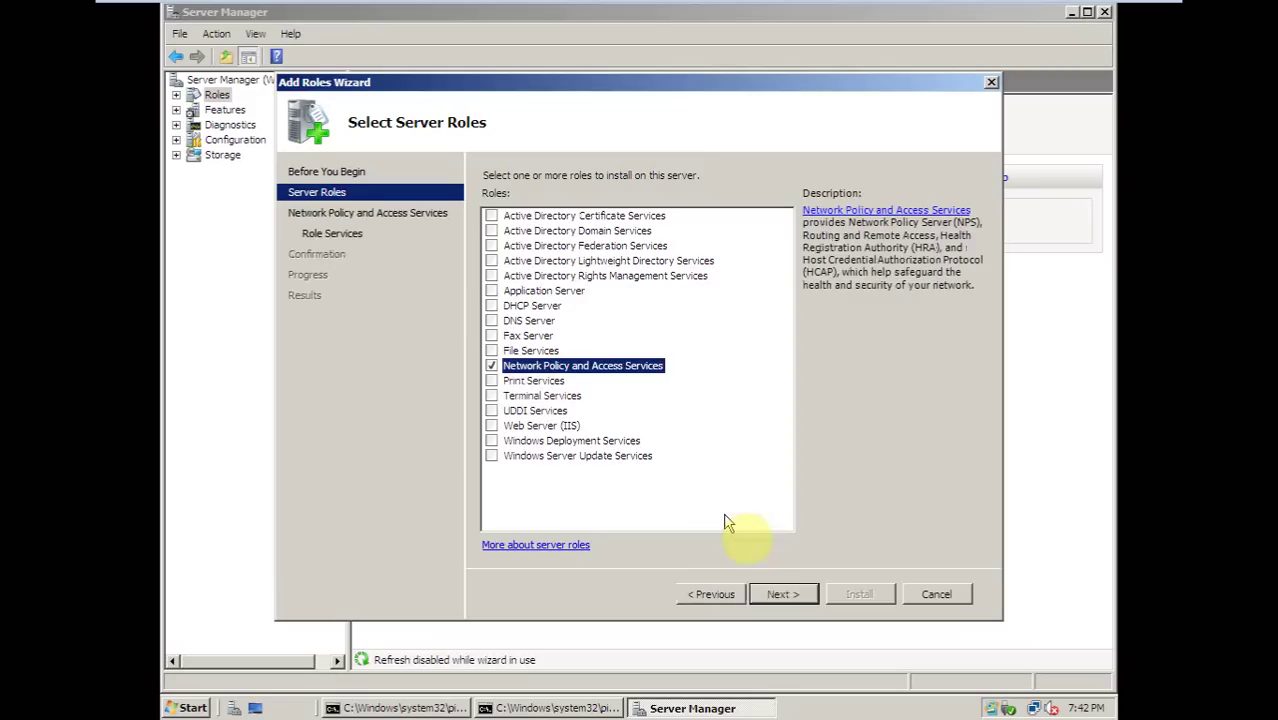
{"action": "left_click", "coordinate": [779, 594]}
{"action": "left_click", "coordinate": [782, 596]}
- Install the Network Policy Server and Routing and Remote Access Services role services, including Remote Access Service and Routing, and close the wizard
{"action": "left_click", "coordinate": [509, 231]}
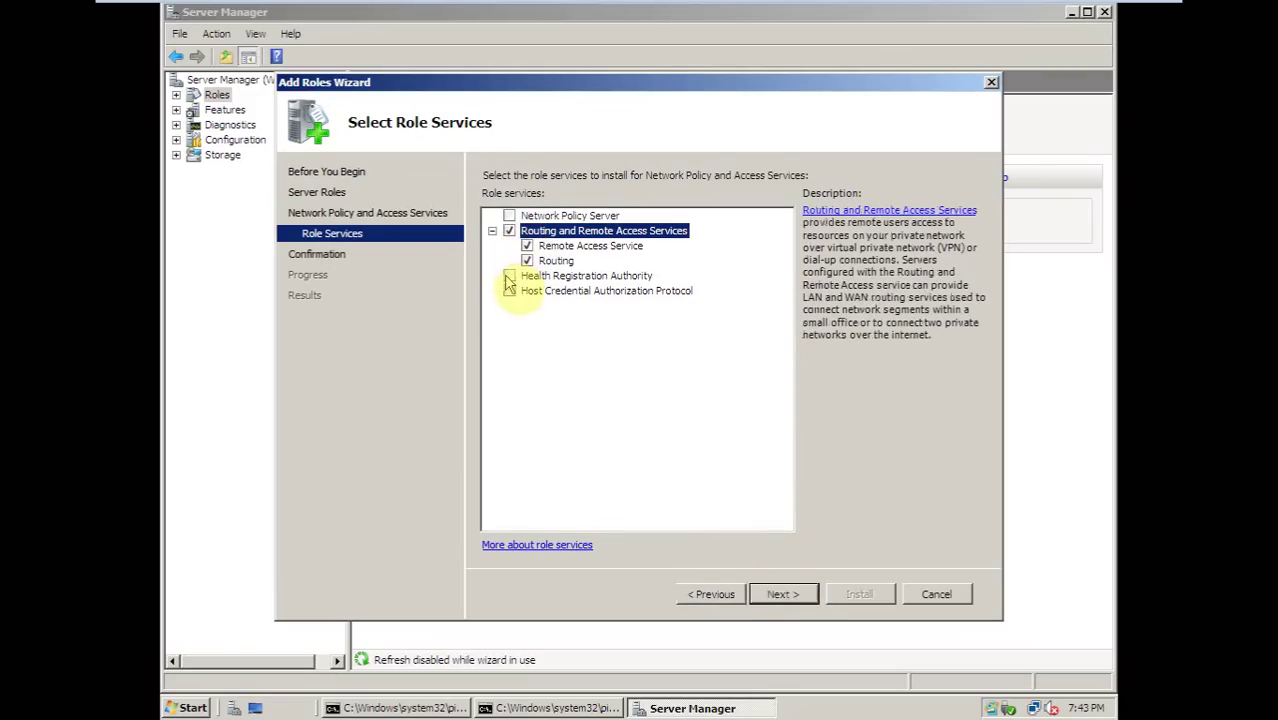
{"action": "left_click", "coordinate": [509, 276]}
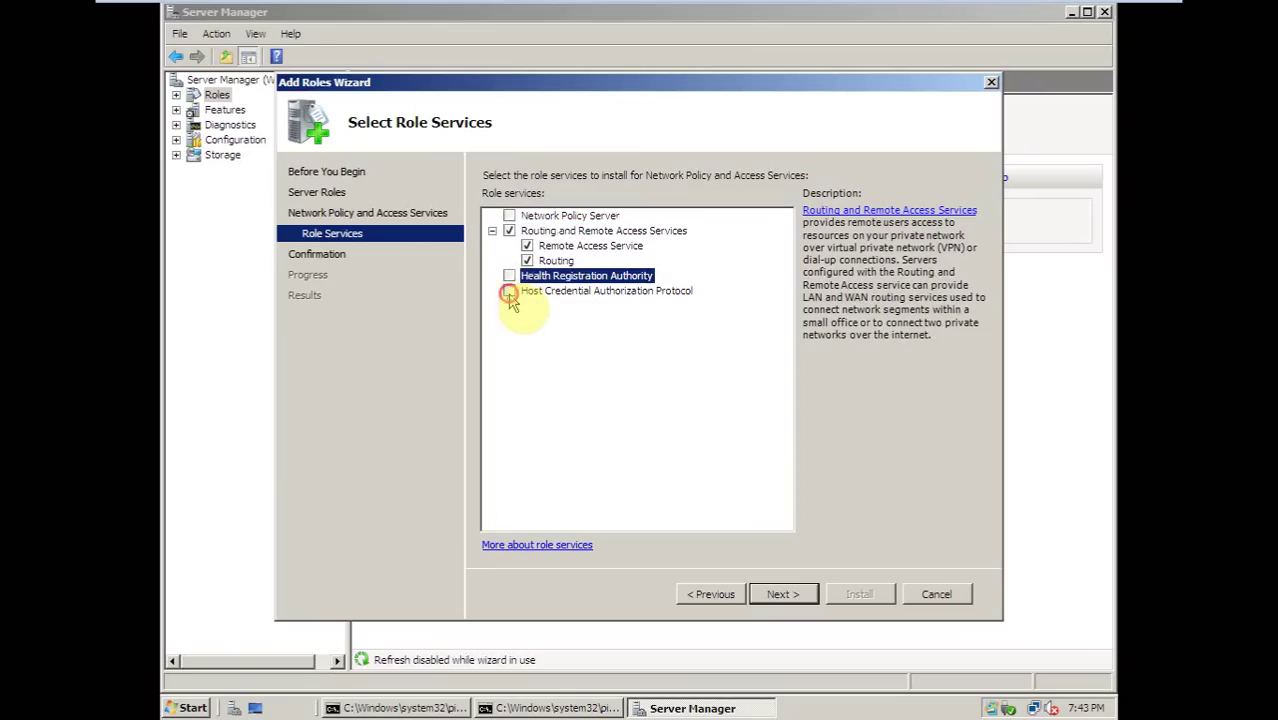
{"action": "left_click", "coordinate": [876, 451]}
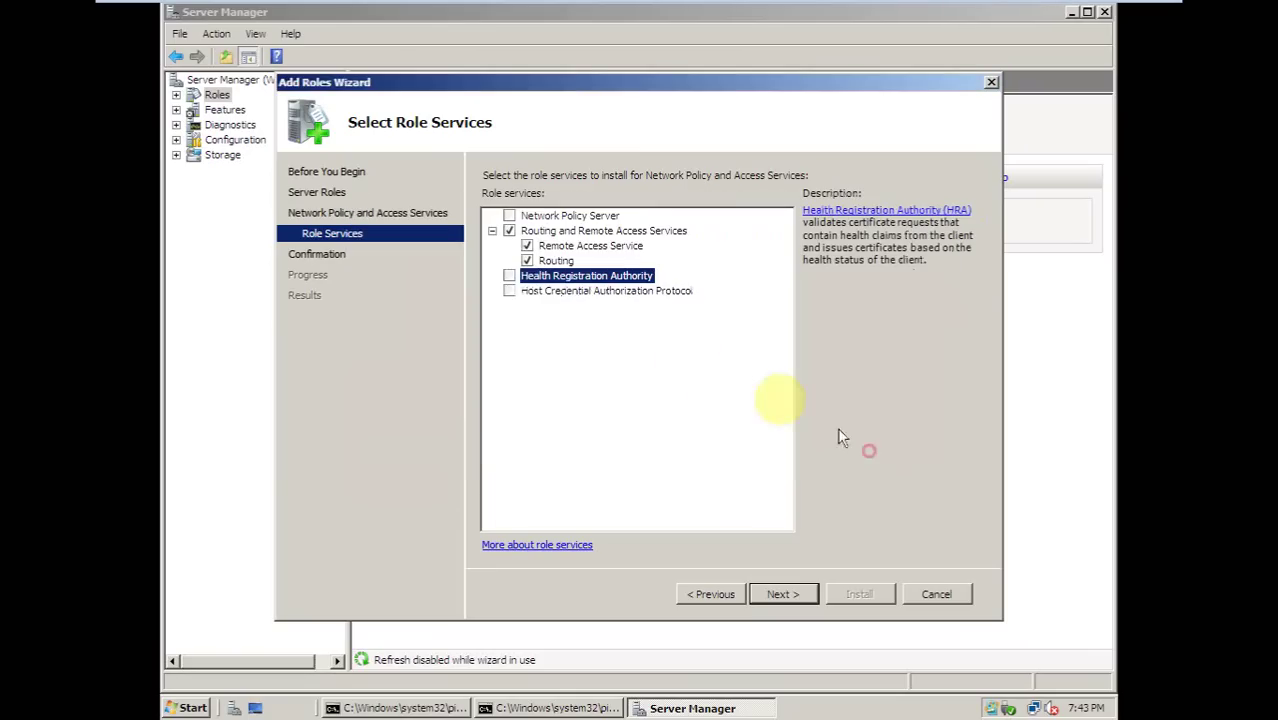
{"action": "left_click", "coordinate": [509, 216]}
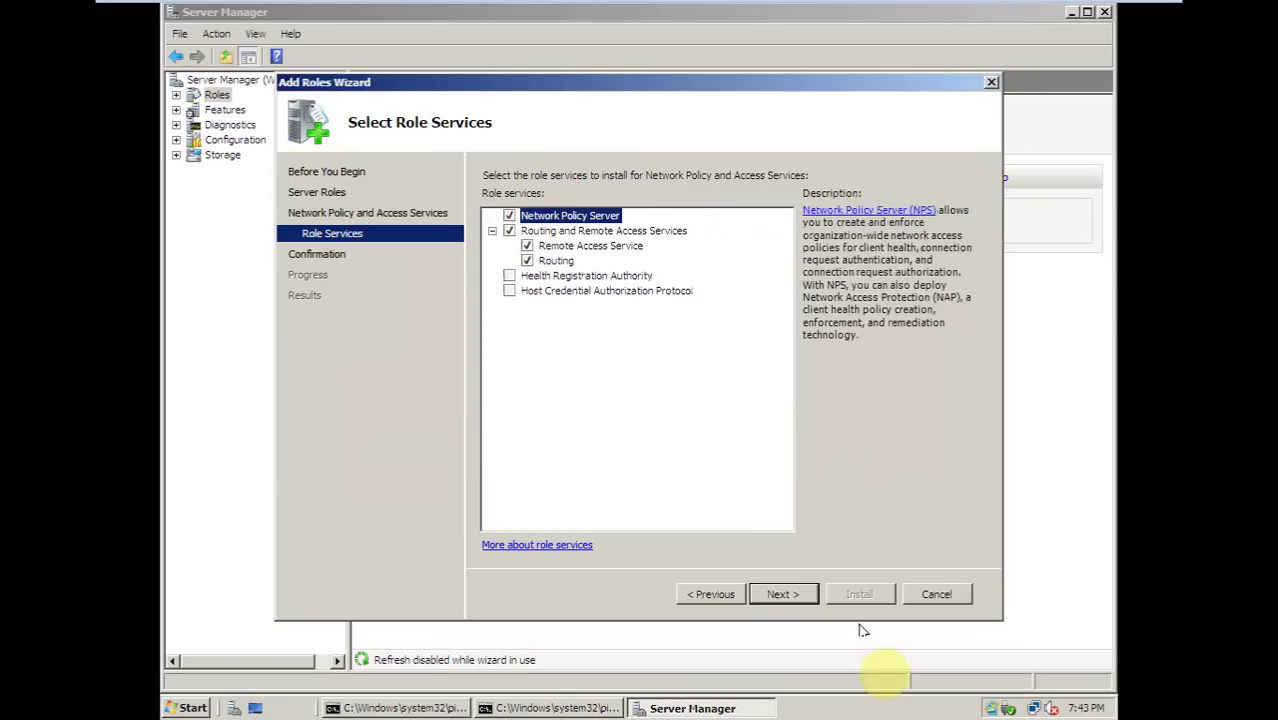
{"action": "left_click", "coordinate": [783, 594]}
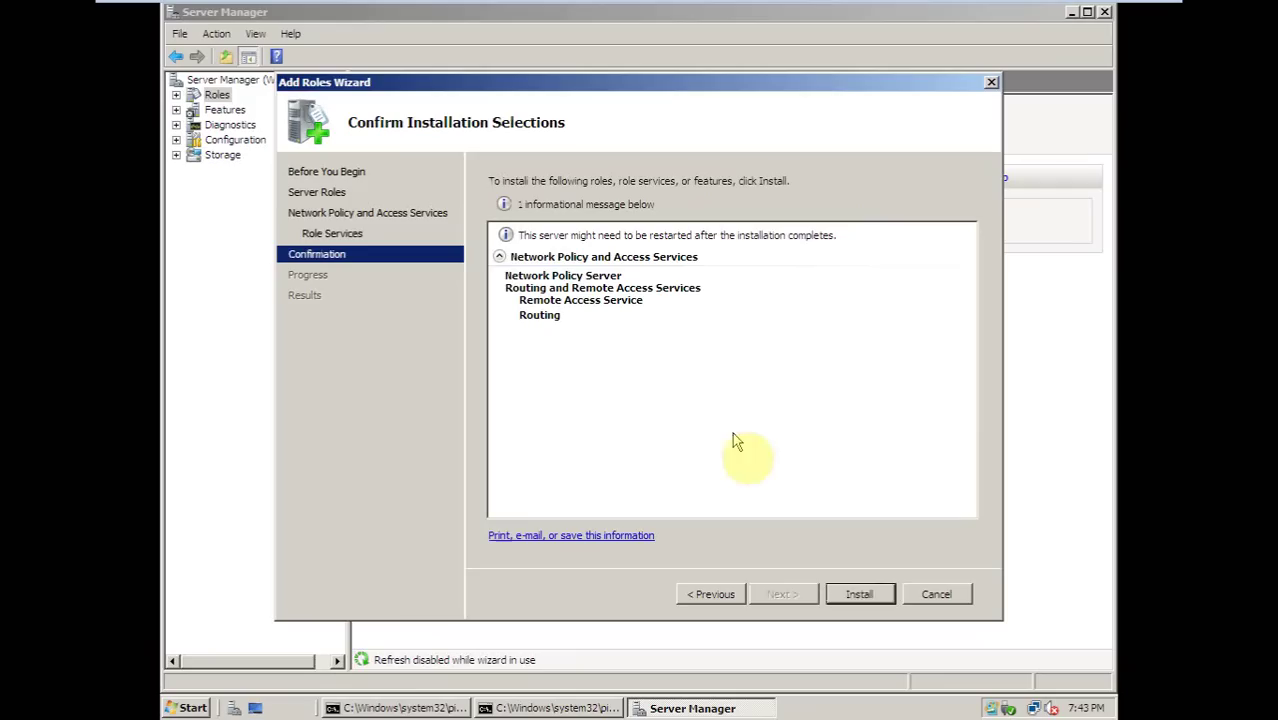
{"action": "left_click", "coordinate": [850, 598]}
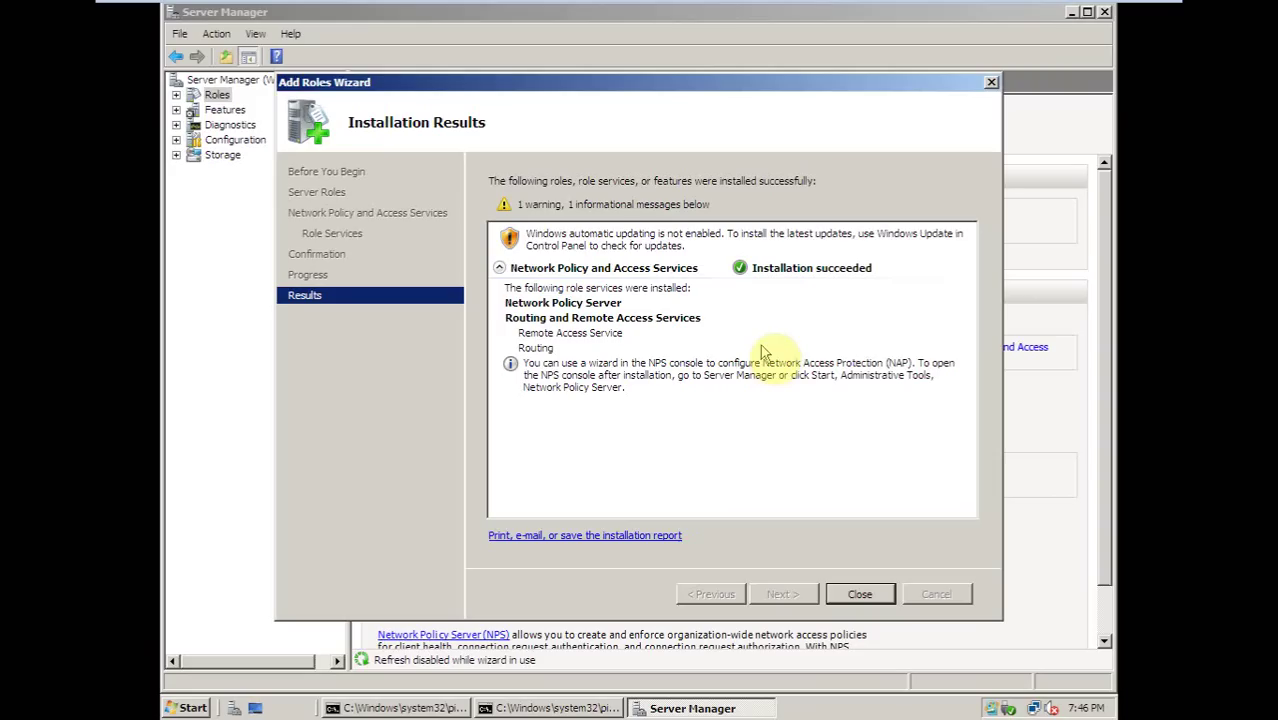
{"action": "left_click", "coordinate": [862, 598]}
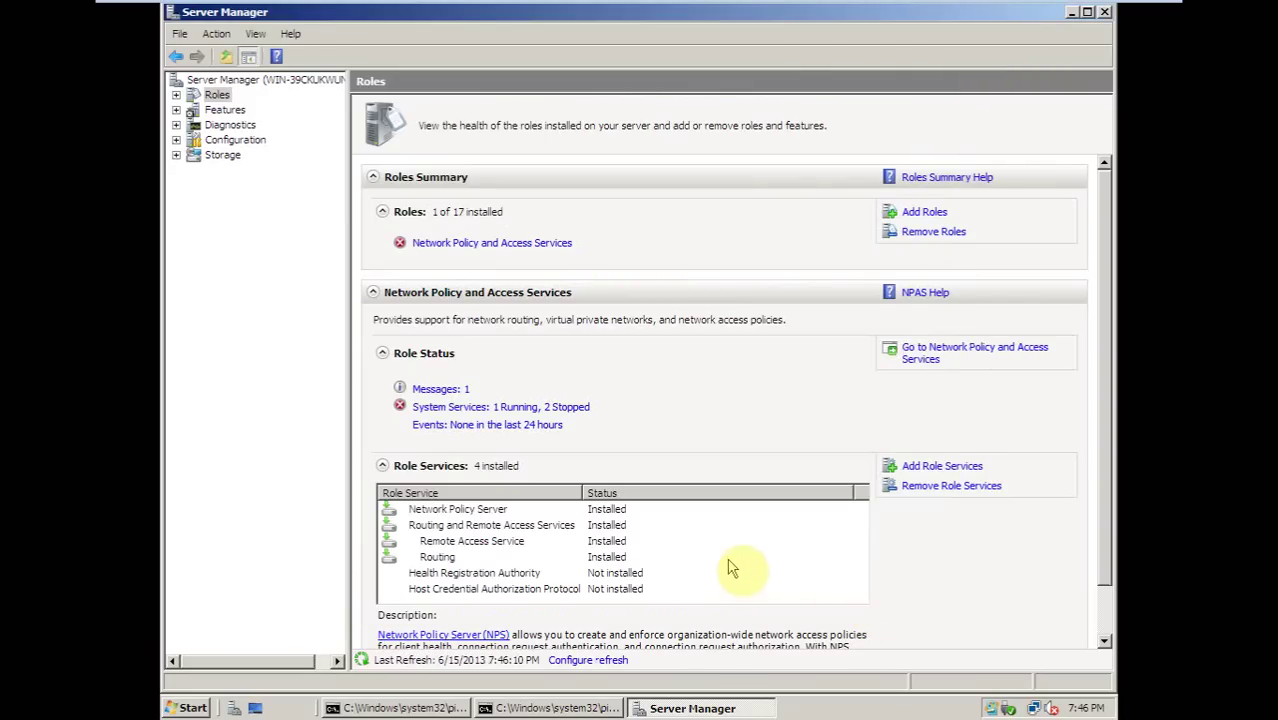
- Review the descriptions of the installed role services and look at the help topic for Routing
{"action": "left_click_drag", "start_coordinate": [1104, 392], "coordinate": [1100, 450]}
{"action": "left_click", "coordinate": [492, 453]}
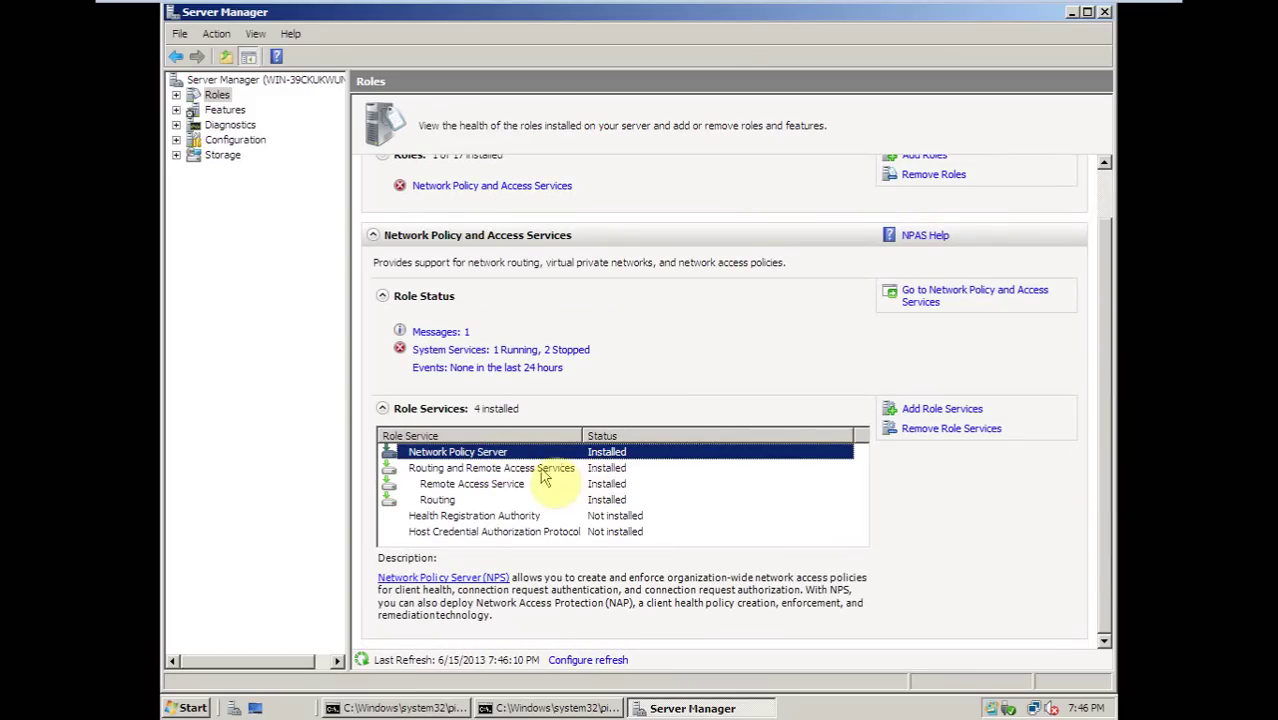
{"action": "left_click", "coordinate": [541, 470]}
{"action": "left_click", "coordinate": [510, 499]}
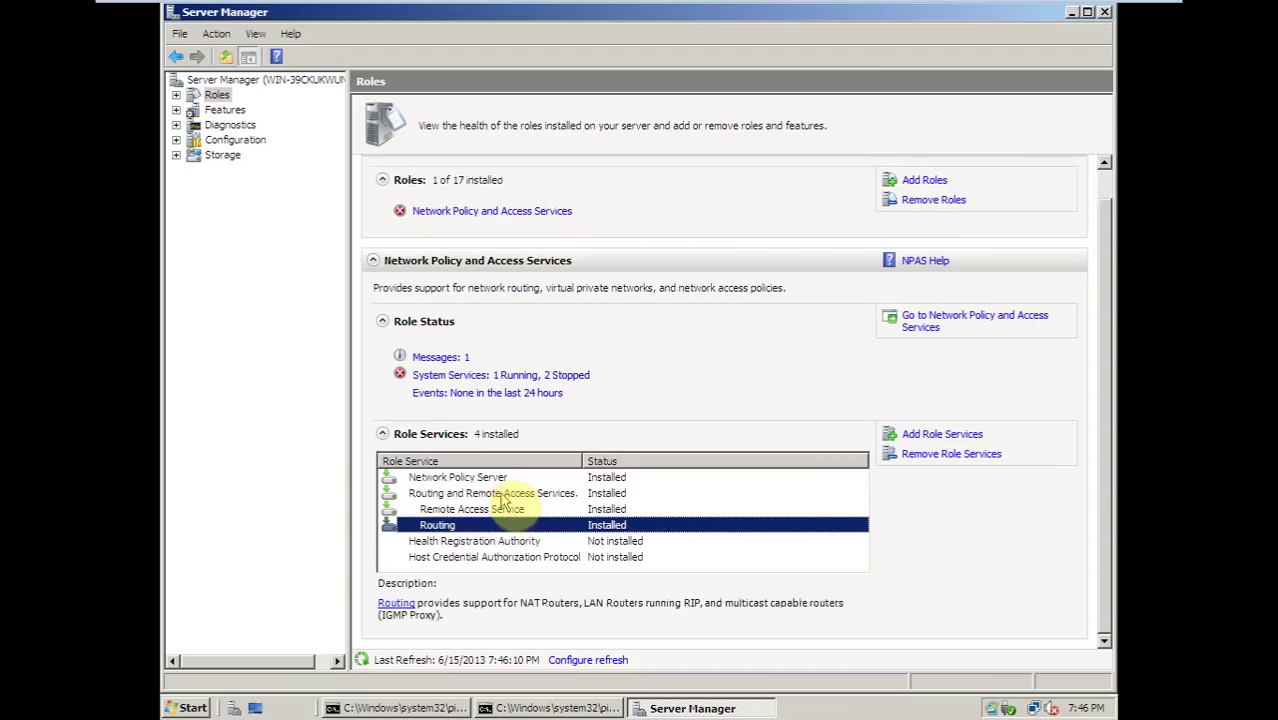
{"action": "left_click", "coordinate": [400, 604]}
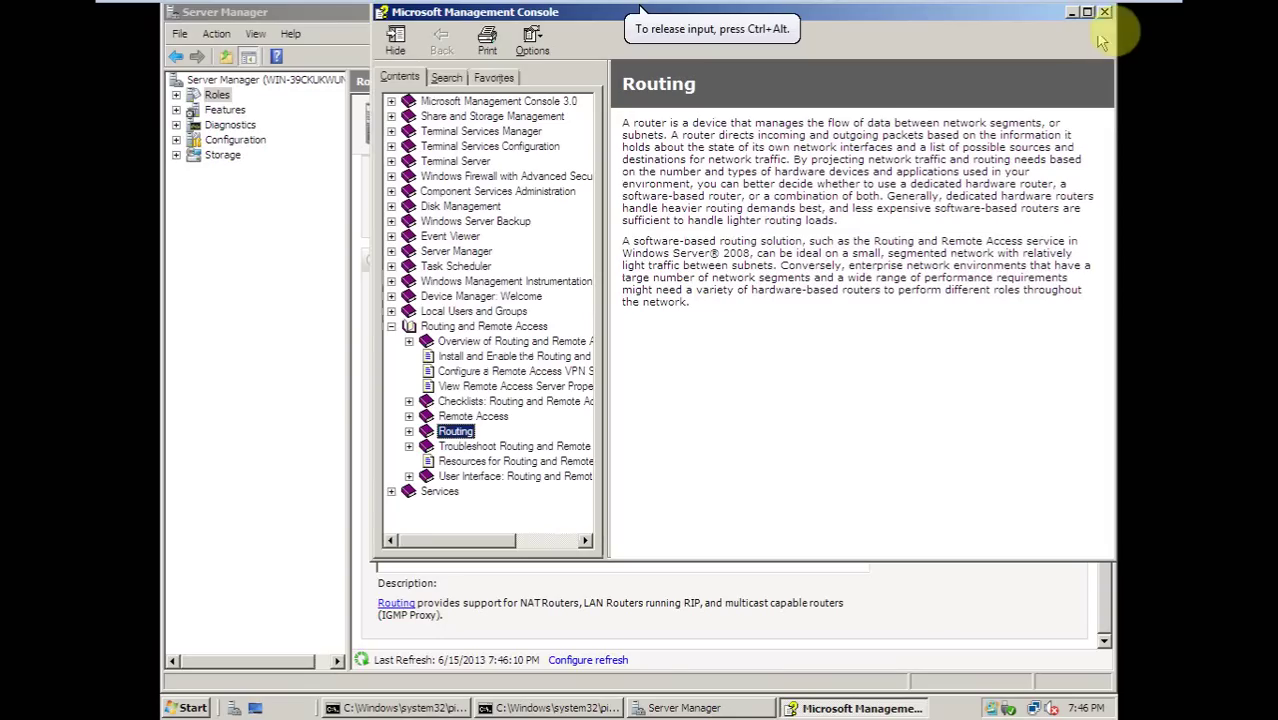
{"action": "left_click", "coordinate": [1104, 12]}
{"action": "left_click", "coordinate": [454, 512]}
{"action": "left_click", "coordinate": [455, 494]}
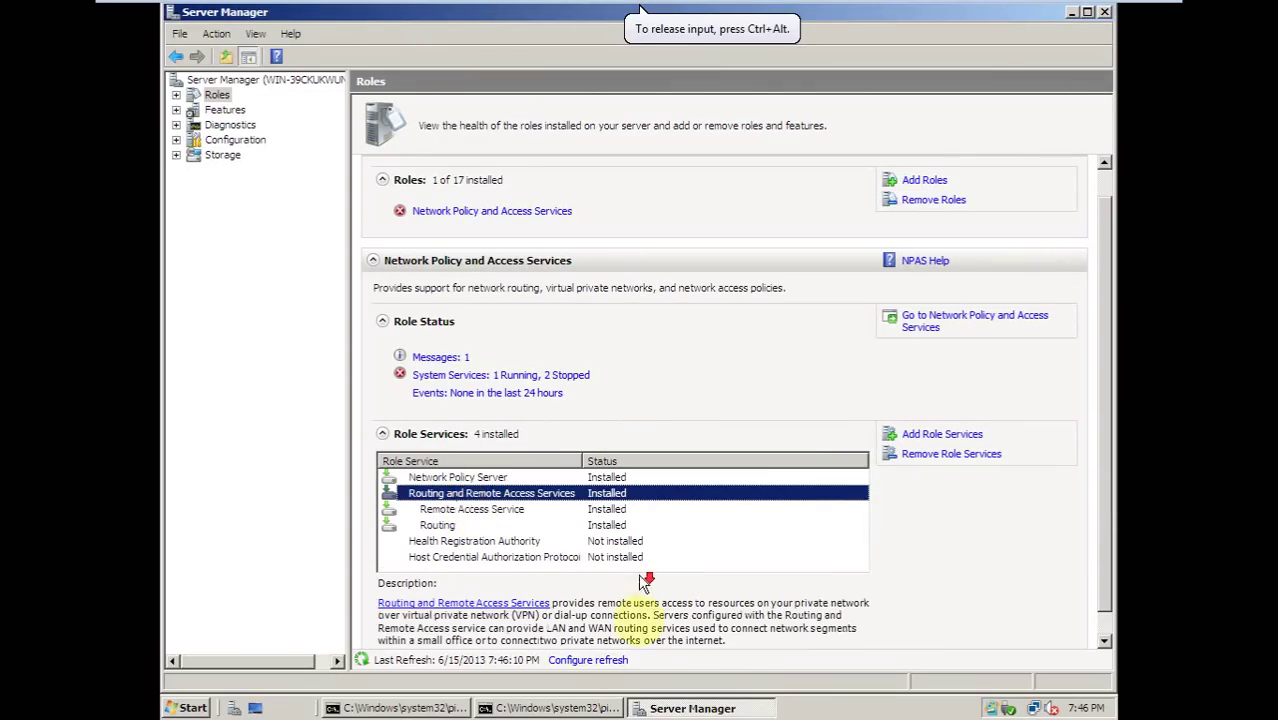
- Check how often Server Manager refreshes its information and accept the existing refresh options
{"action": "left_click", "coordinate": [598, 661]}
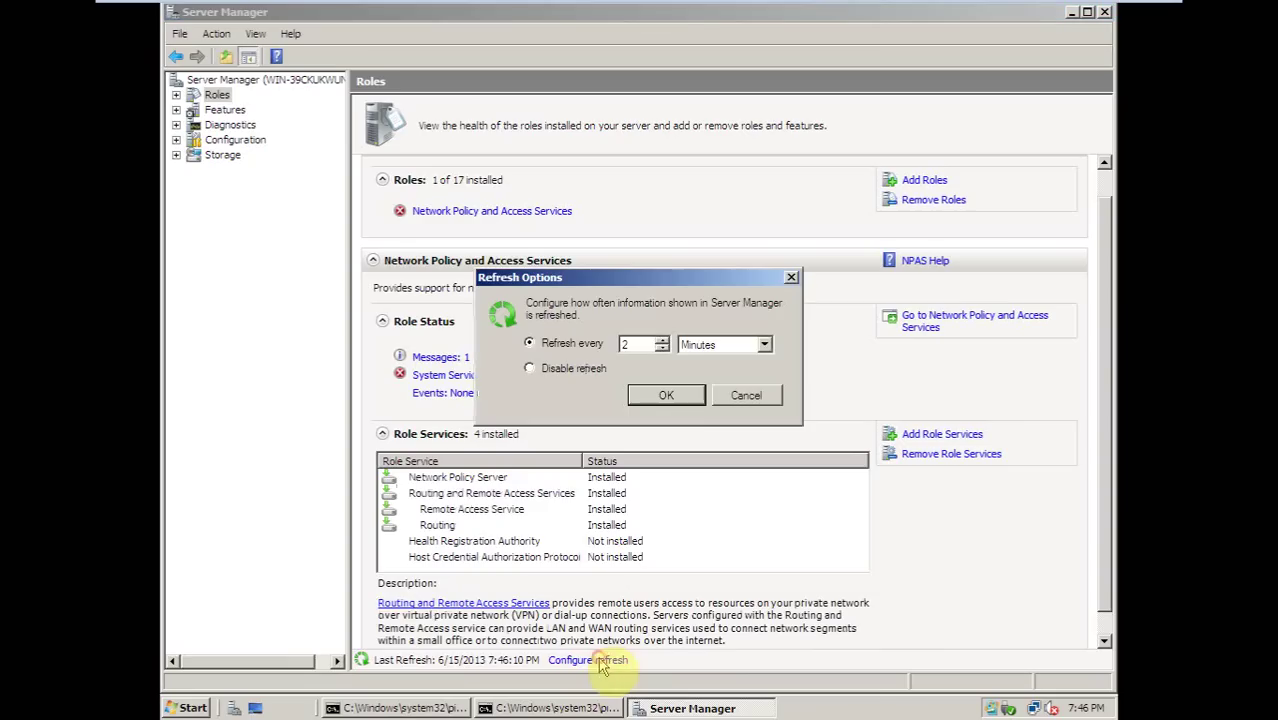
{"action": "left_click", "coordinate": [699, 399]}
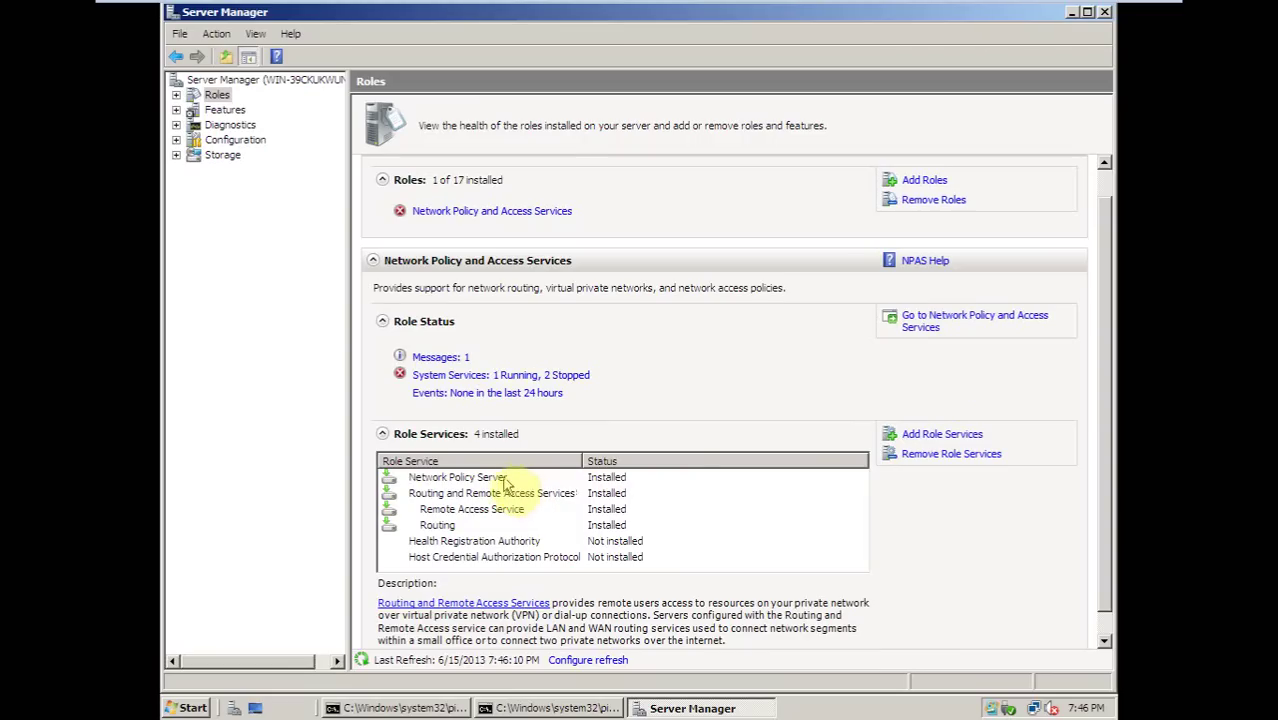
{"action": "left_click", "coordinate": [1268, 482]}
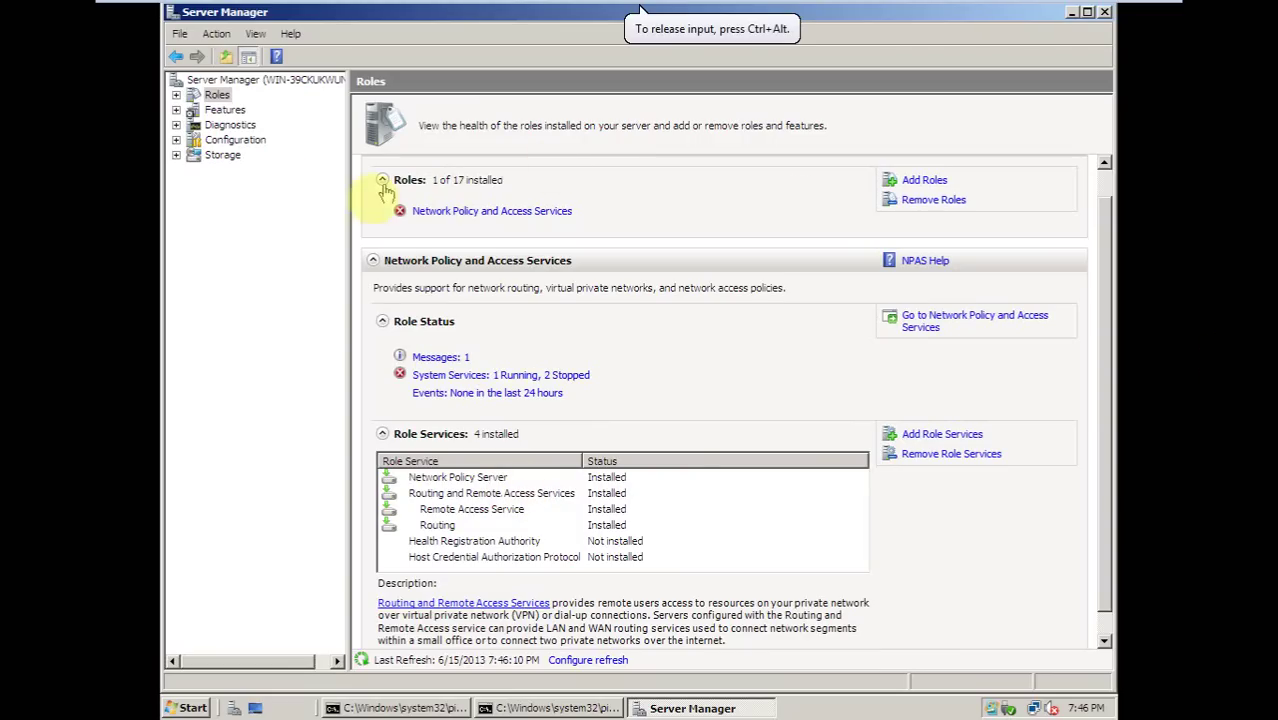
- Expand Roles and Network Policy and Access Services to show Routing and Remote Access, and widen the console tree to fit the names
{"action": "double_click", "coordinate": [214, 97]}
{"action": "double_click", "coordinate": [250, 110]}
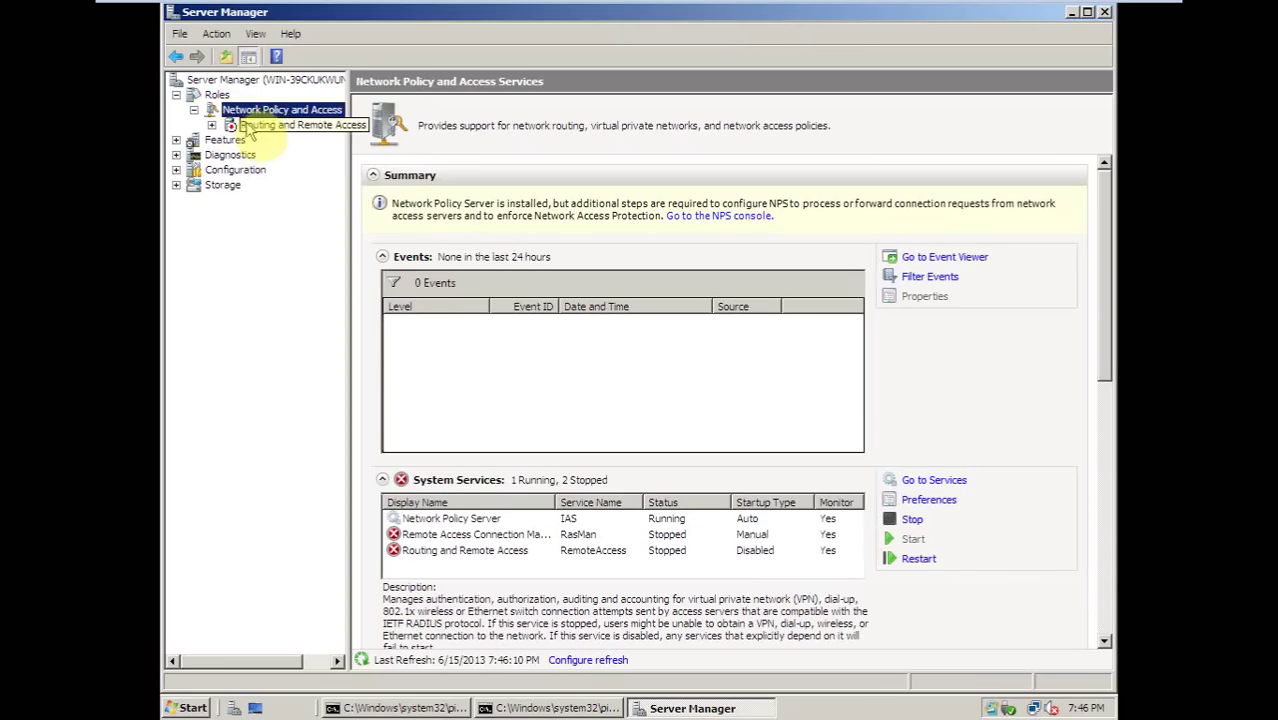
{"action": "left_click", "coordinate": [215, 96]}
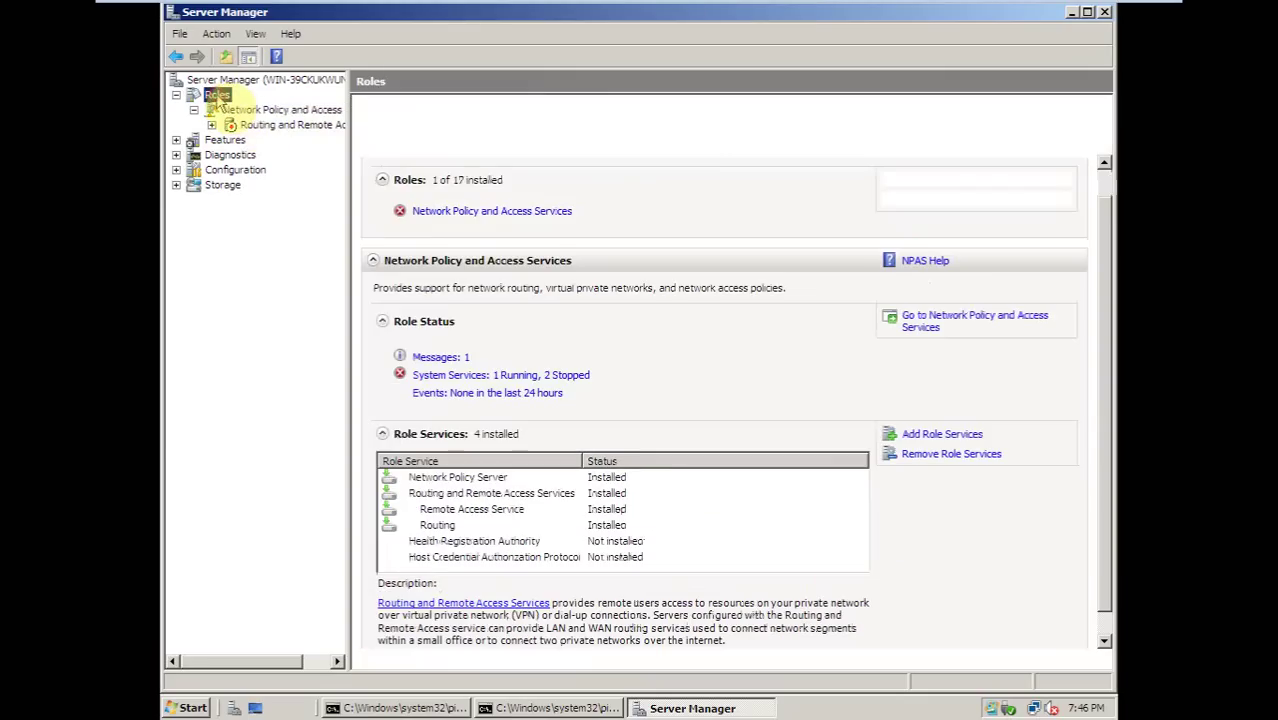
{"action": "left_click", "coordinate": [272, 110]}
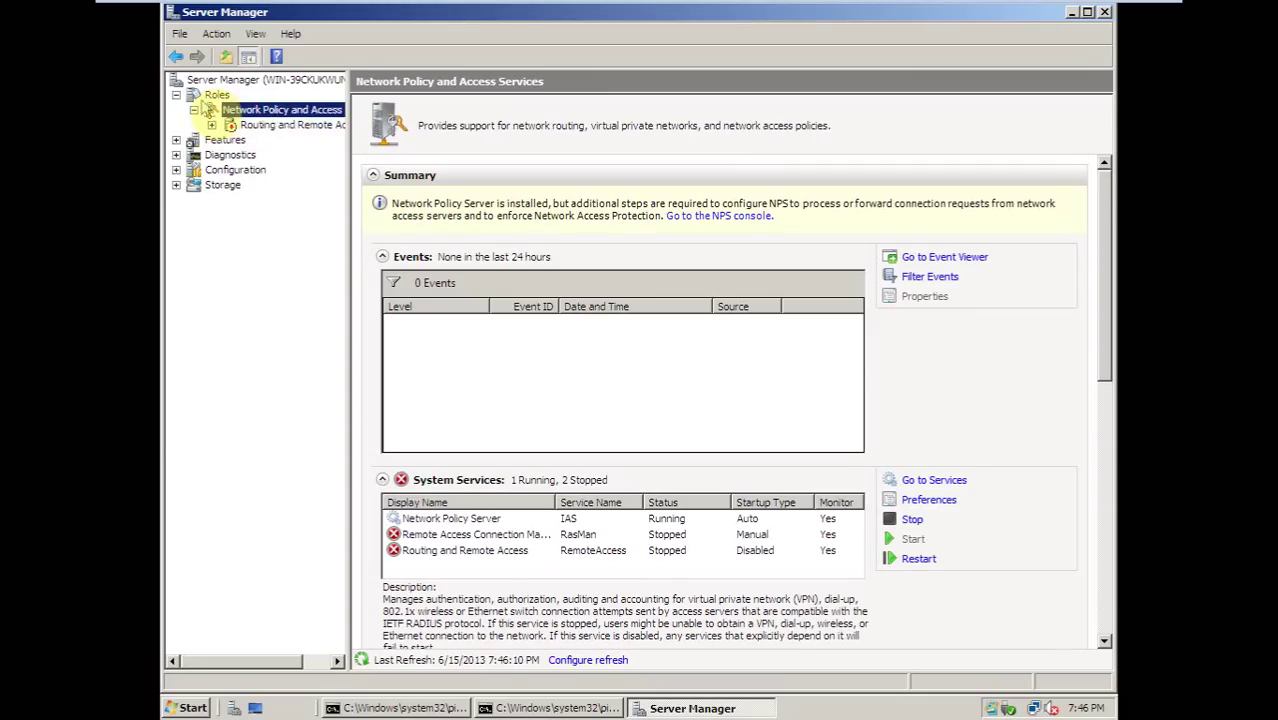
{"action": "left_click", "coordinate": [262, 128]}
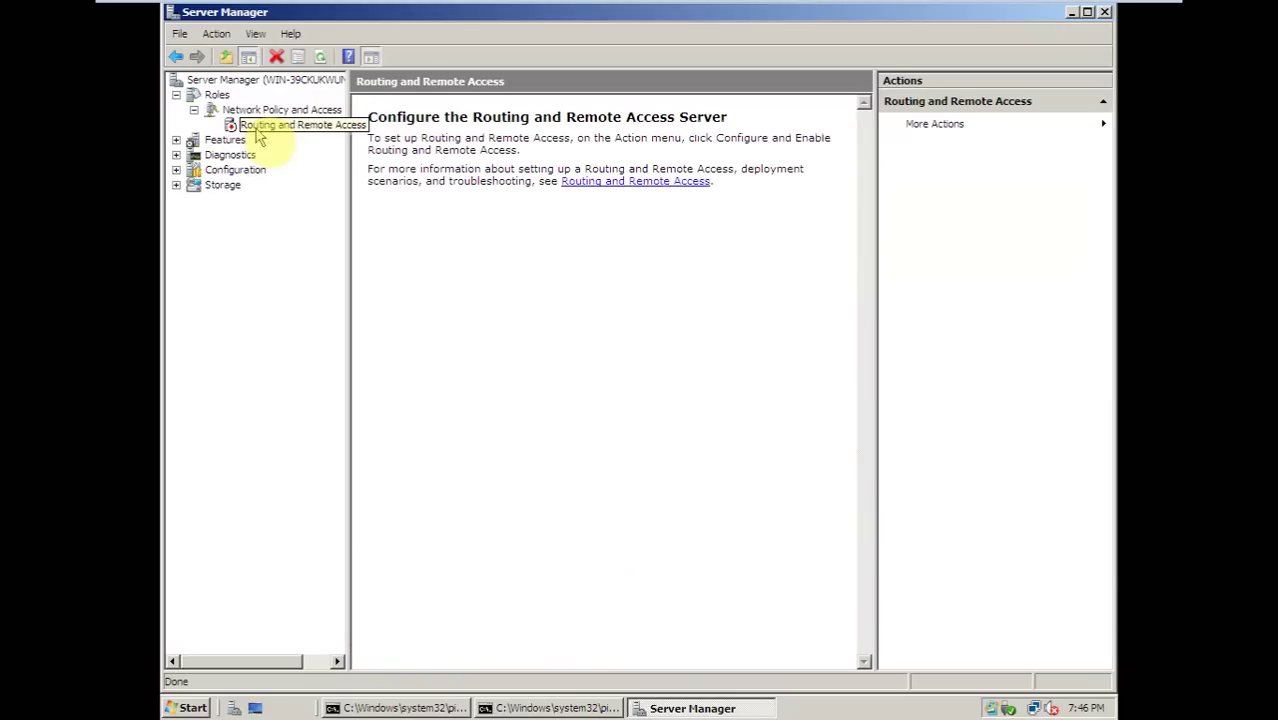
{"action": "left_click_drag", "start_coordinate": [347, 151], "coordinate": [399, 151]}
- Widen the Display Name column of the Network Policy and Access Services system services and start Remote Access Connection Manager
{"action": "left_click", "coordinate": [312, 111]}
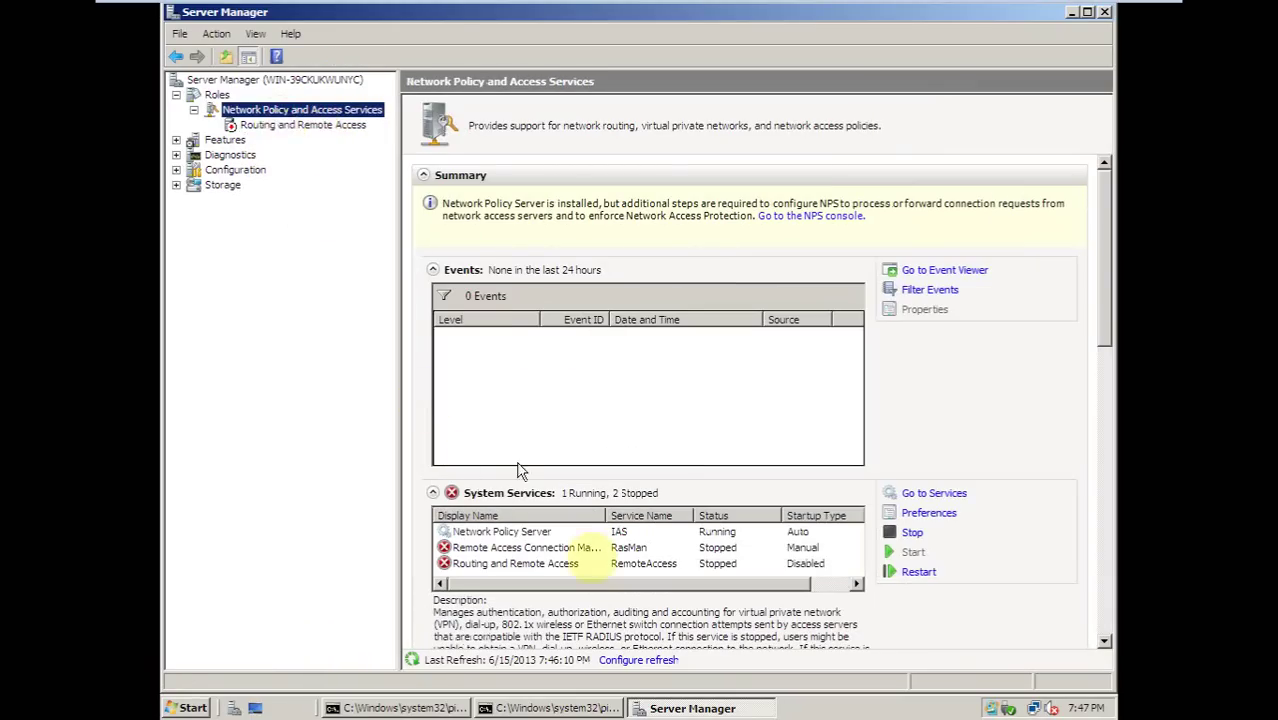
{"action": "left_click", "coordinate": [568, 548]}
{"action": "left_click", "coordinate": [562, 536]}
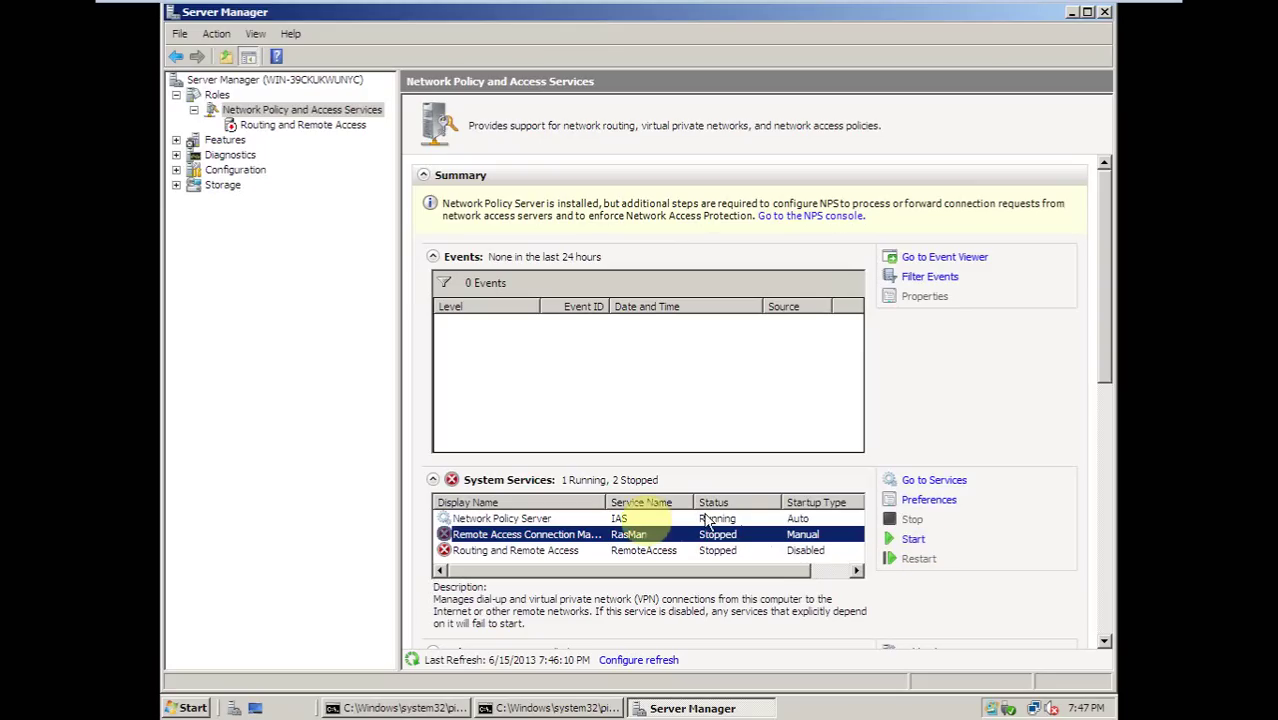
{"action": "left_click_drag", "start_coordinate": [607, 500], "coordinate": [620, 500]}
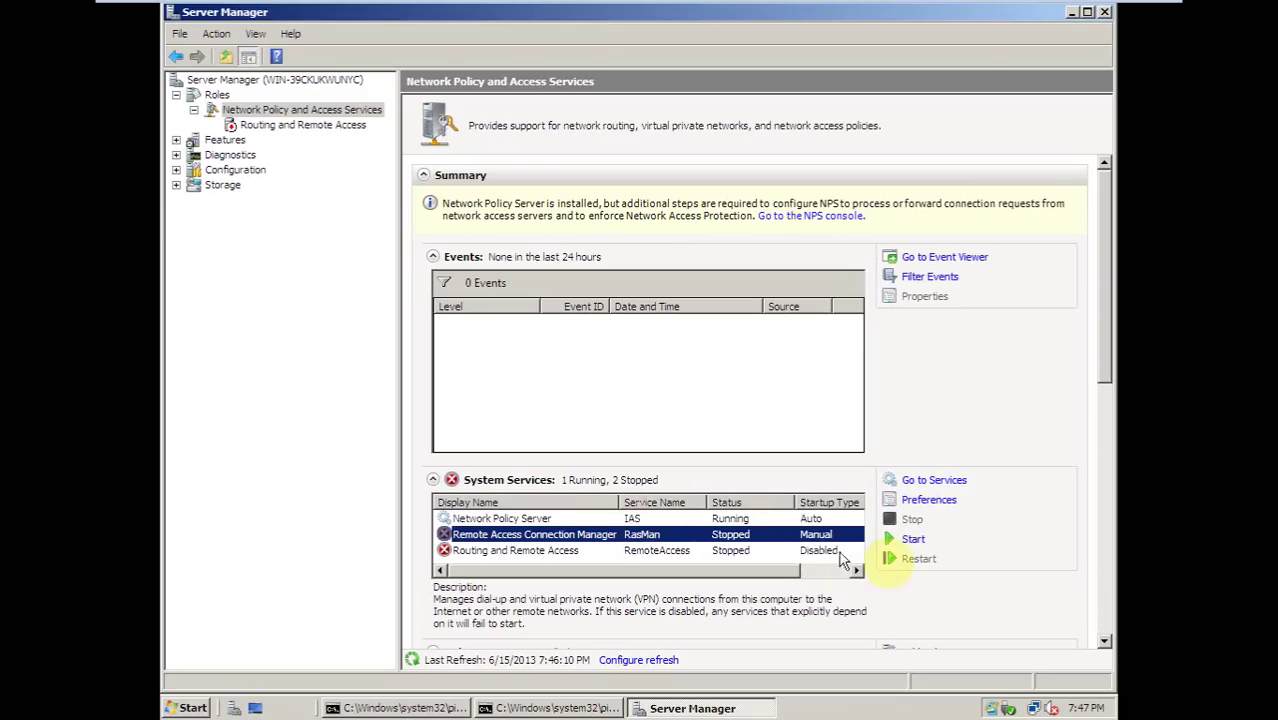
{"action": "left_click", "coordinate": [910, 545]}
- Try to start the Routing and Remote Access service from the system services list
{"action": "left_click", "coordinate": [530, 551]}
{"action": "left_click", "coordinate": [910, 542]}
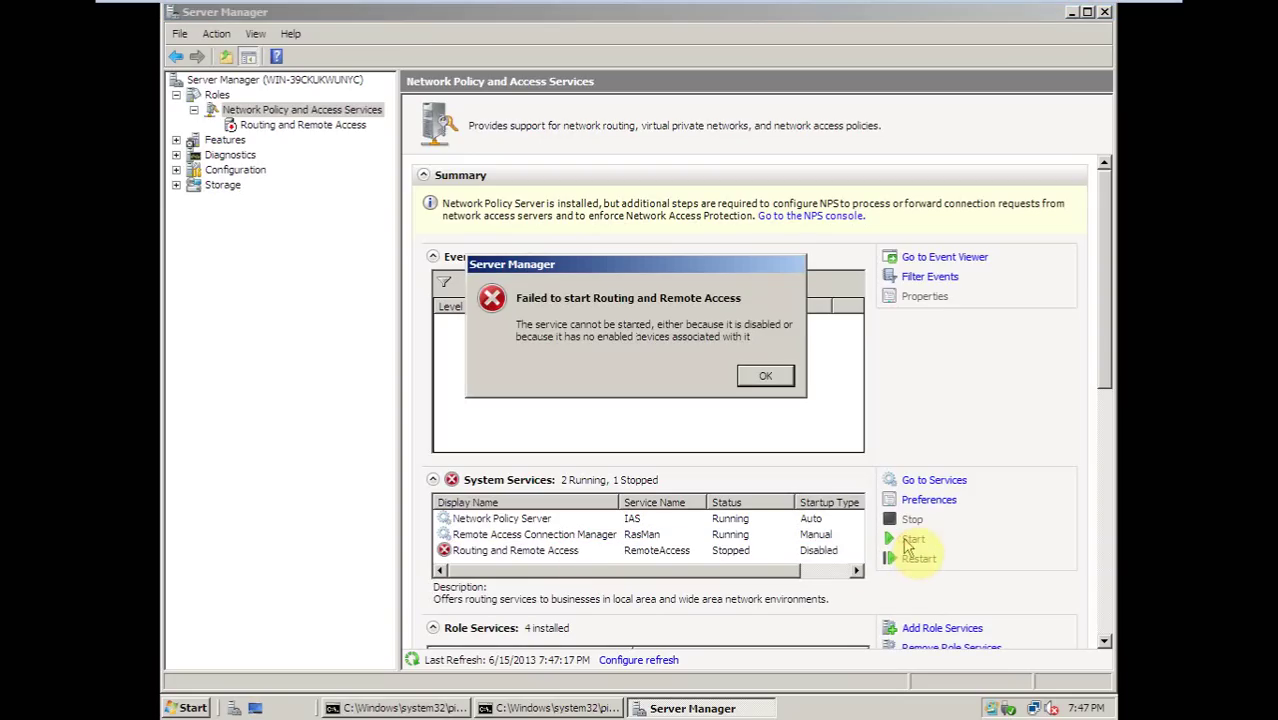
{"action": "left_click", "coordinate": [772, 380]}
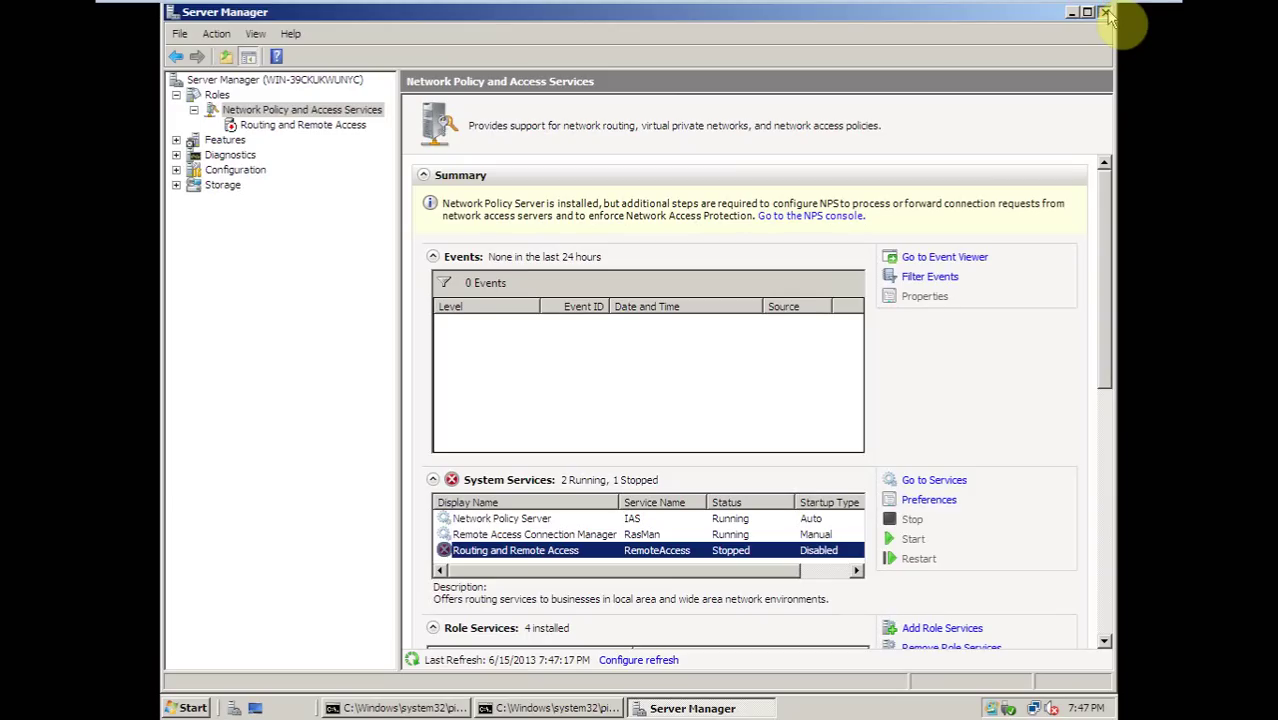
- Configure and enable Routing and Remote Access with a custom configuration providing NAT, and finish the setup wizard
{"action": "right_click", "coordinate": [242, 127]}
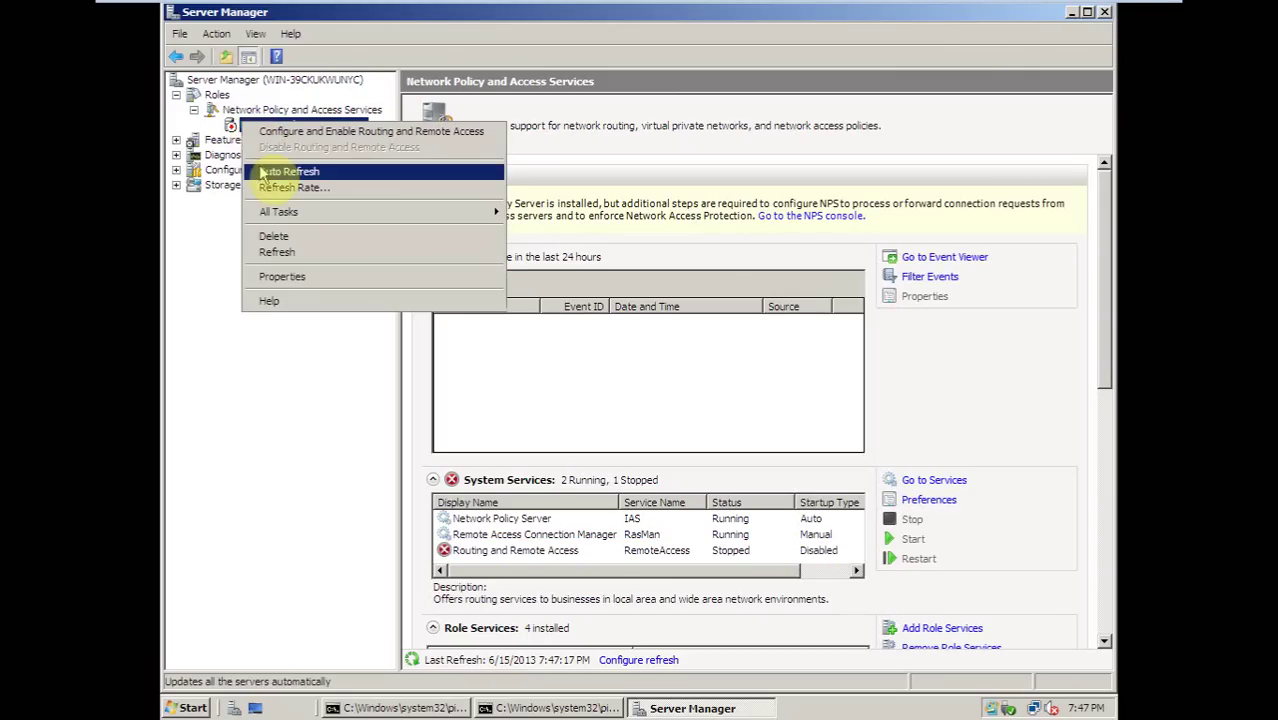
{"action": "left_click", "coordinate": [304, 138]}
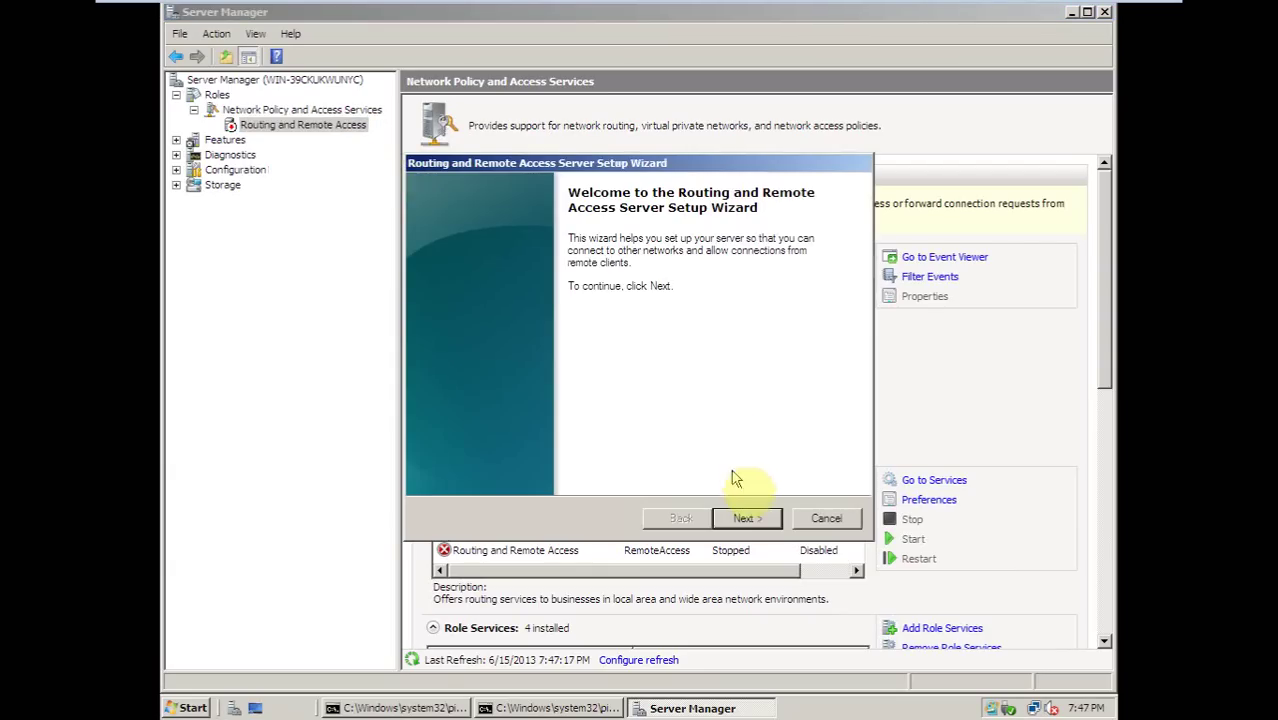
{"action": "left_click", "coordinate": [747, 518]}
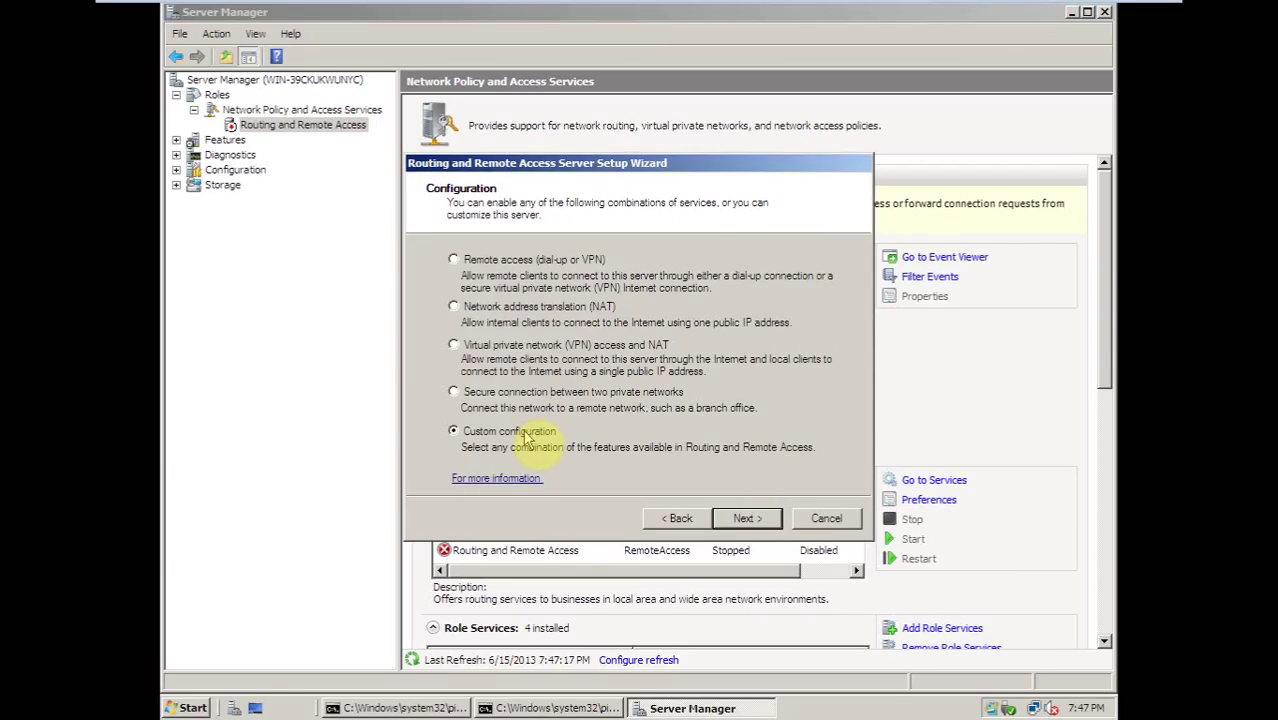
{"action": "left_click", "coordinate": [740, 517]}
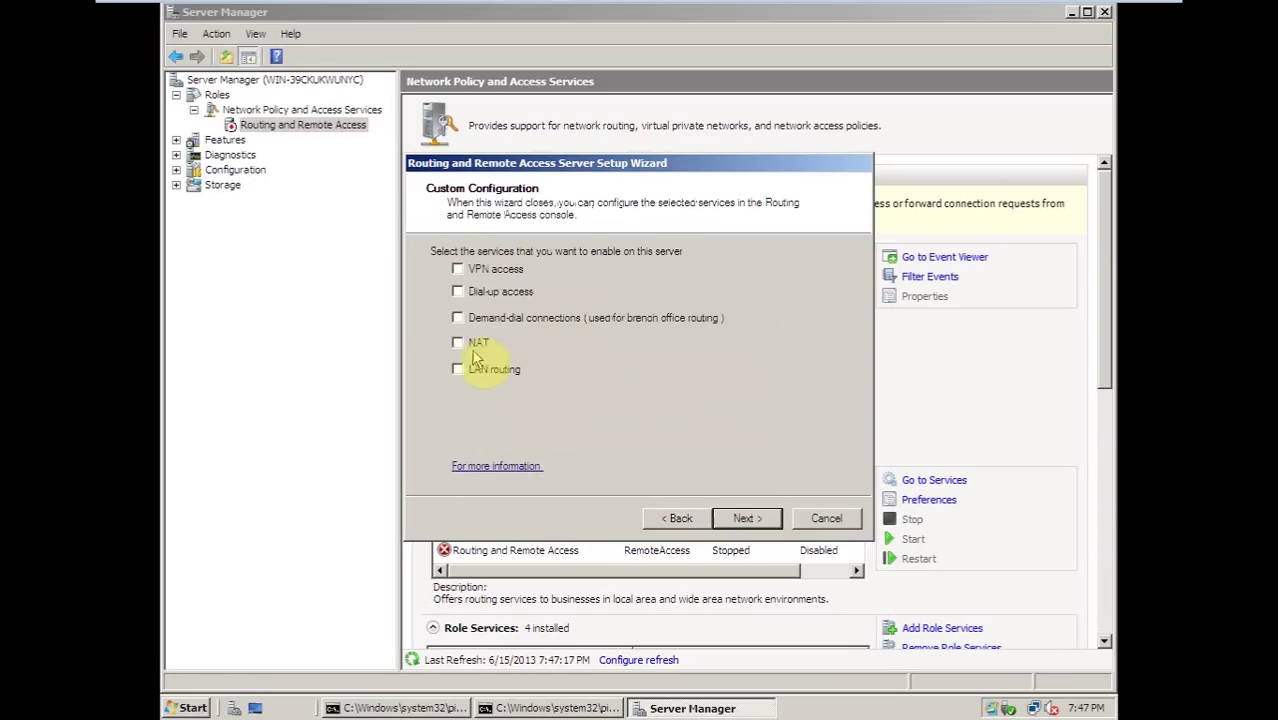
{"action": "left_click", "coordinate": [756, 524]}
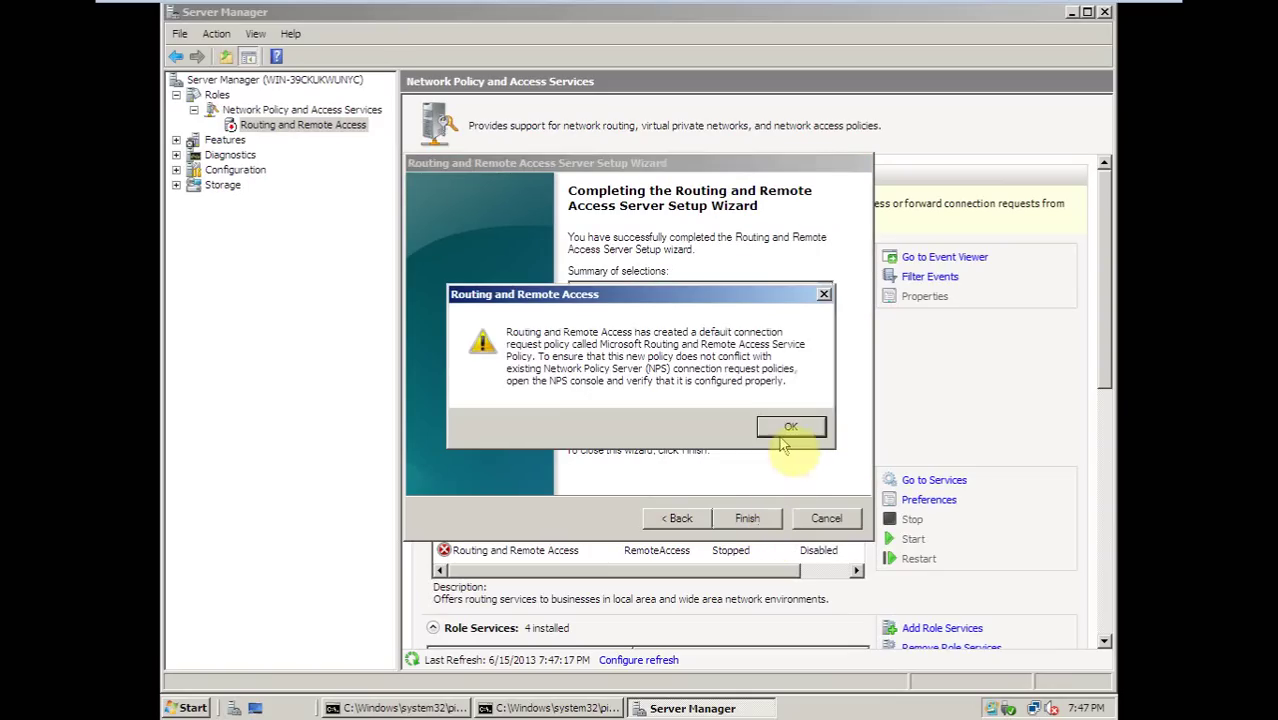
{"action": "left_click", "coordinate": [790, 430]}
{"action": "left_click", "coordinate": [690, 402]}
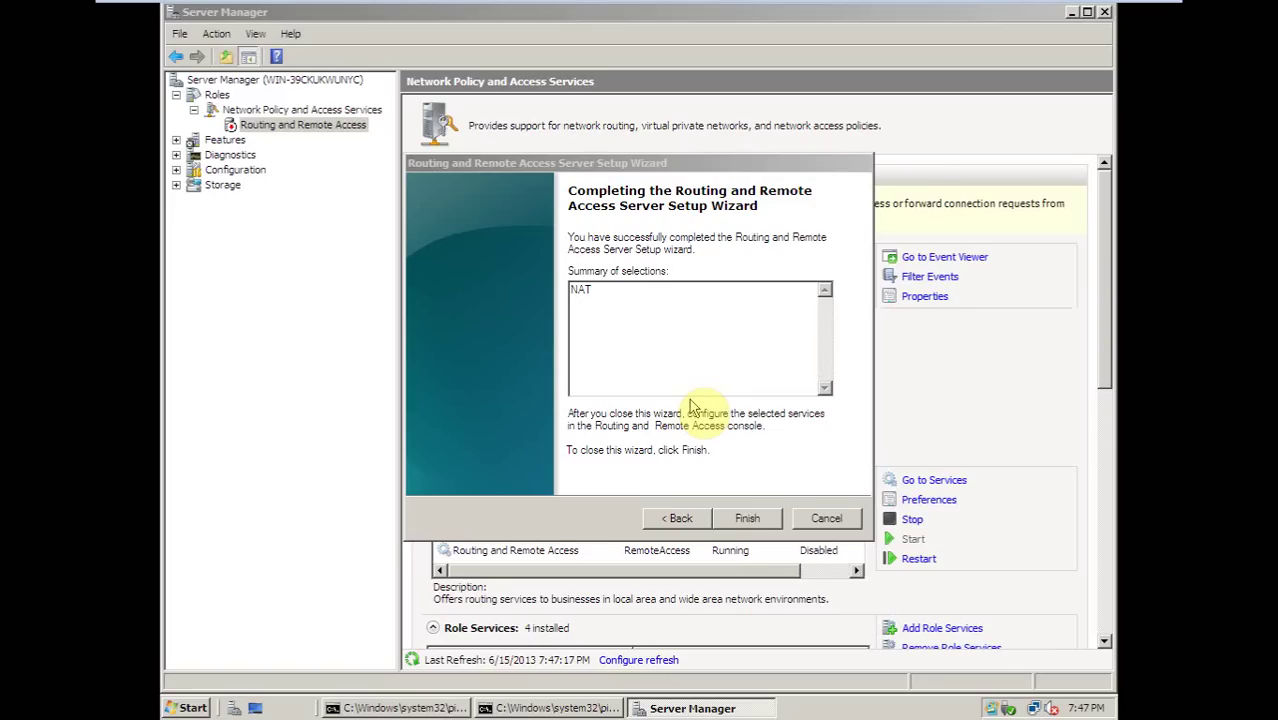
- Complete the Routing and Remote Access setup wizard, check the Routing and Remote Access node, and close Server Manager
{"action": "left_click", "coordinate": [748, 520]}
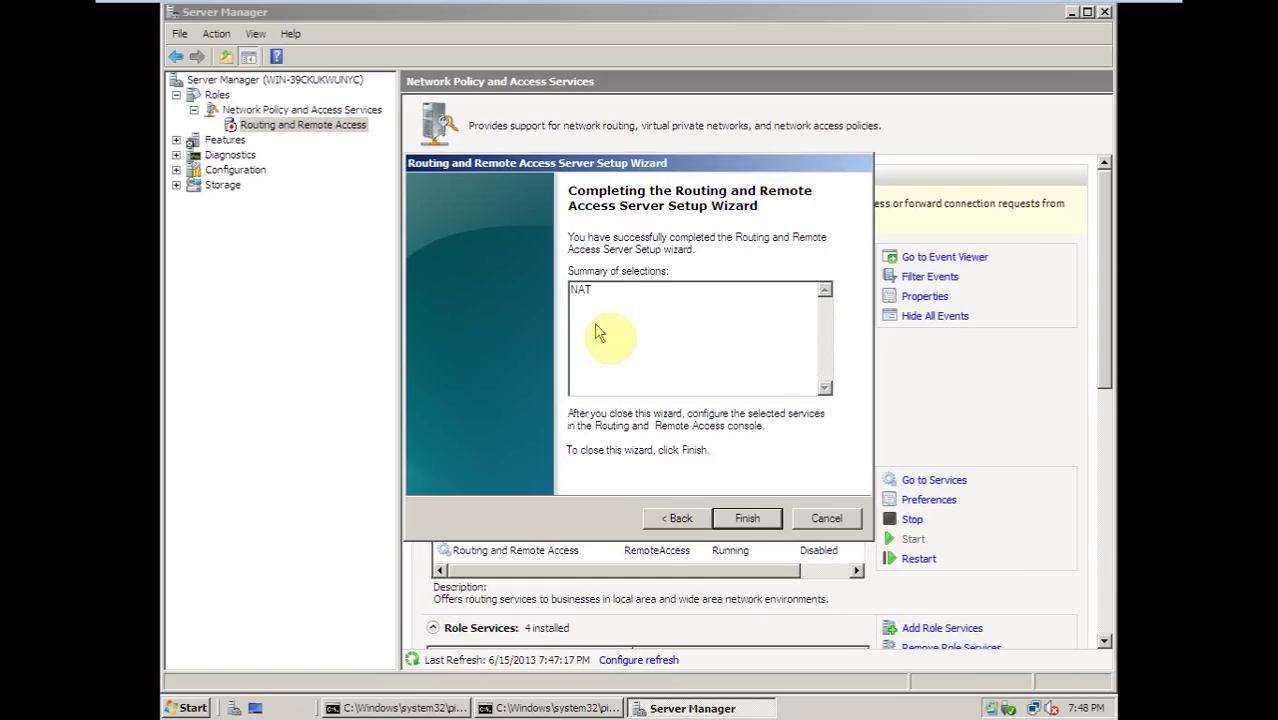
{"action": "left_click", "coordinate": [748, 518]}
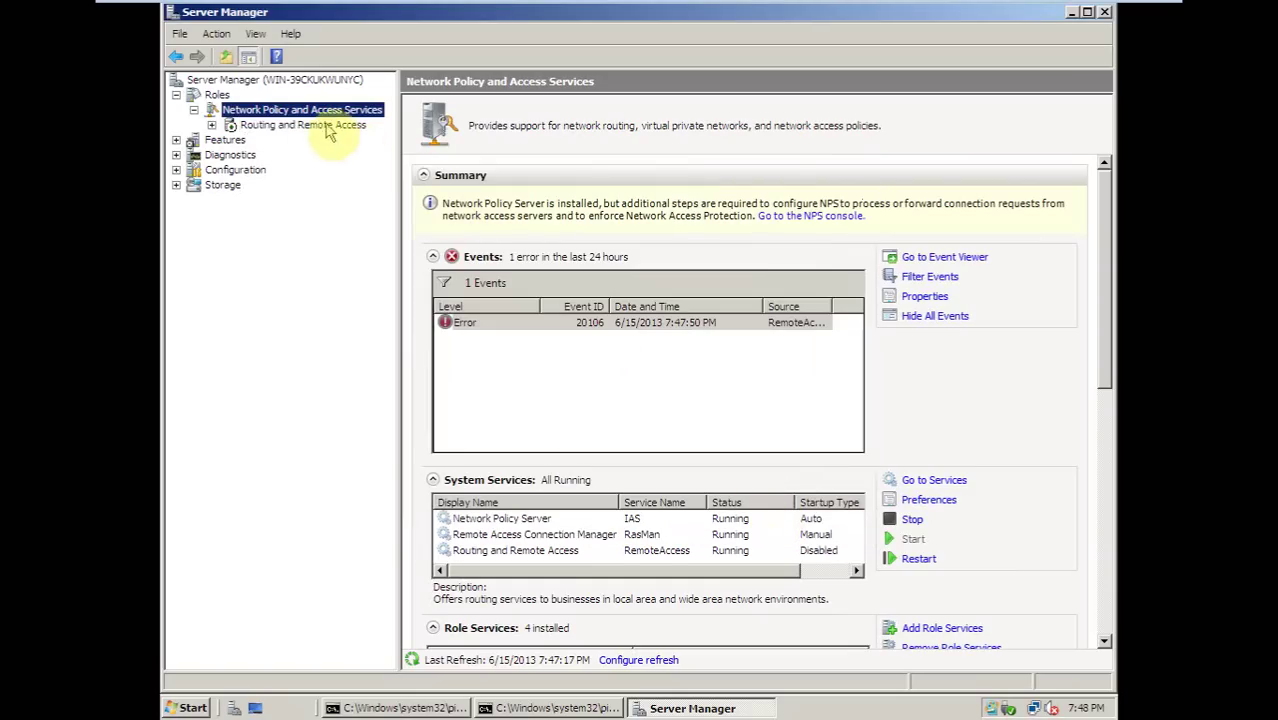
{"action": "left_click", "coordinate": [290, 125]}
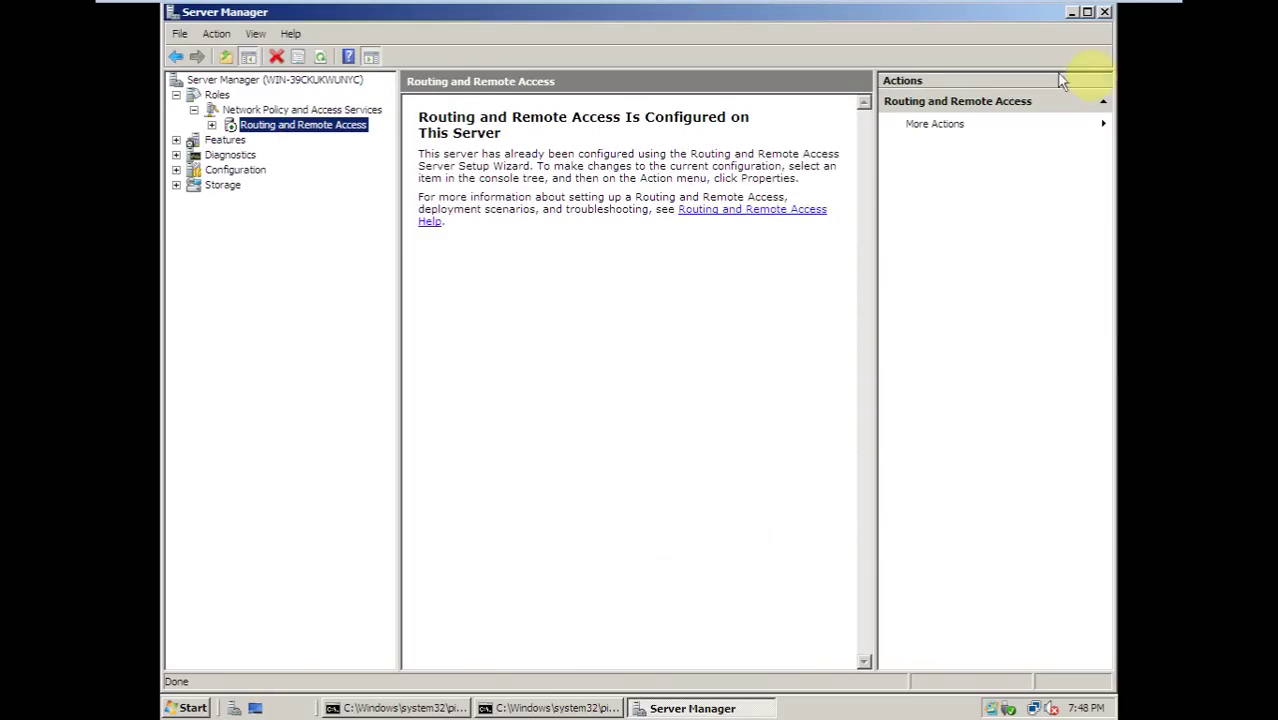
{"action": "left_click", "coordinate": [1104, 12]}
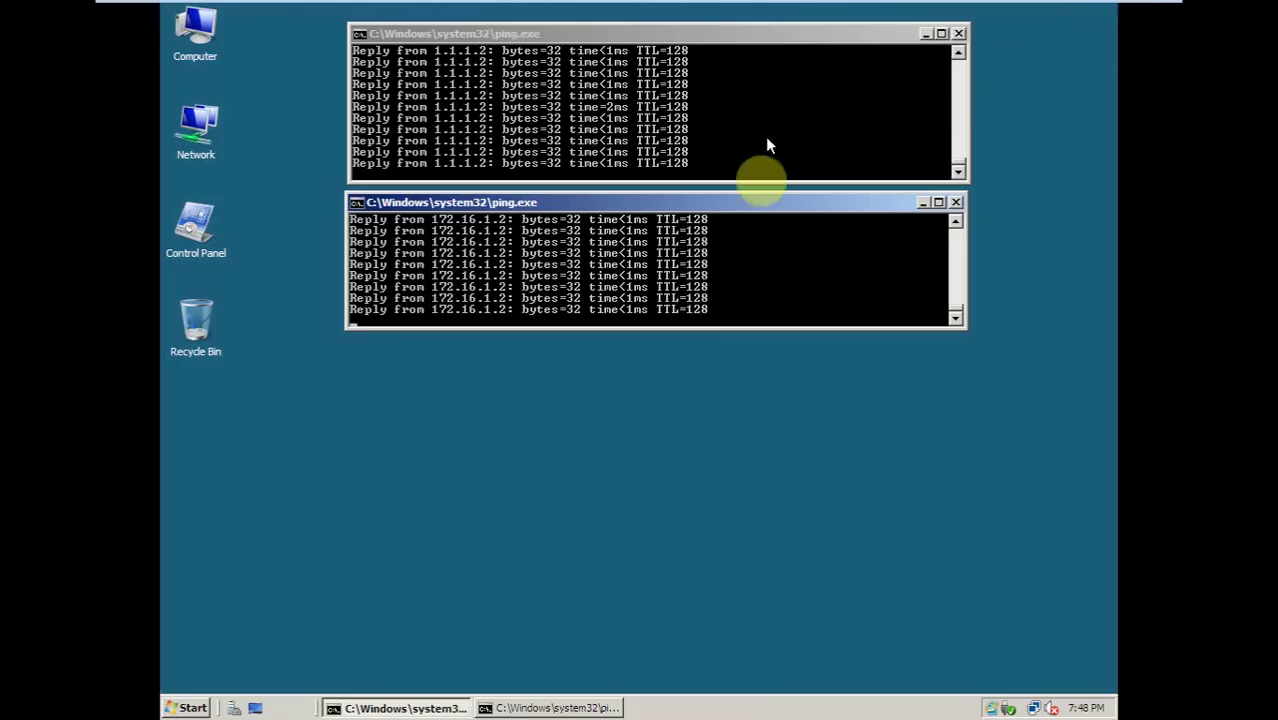
- Check the running pings on the Windows Server 2003 virtual machine and compare them with those on Windows Server 2008
{"action": "mouse_move", "coordinate": [168, 7]}
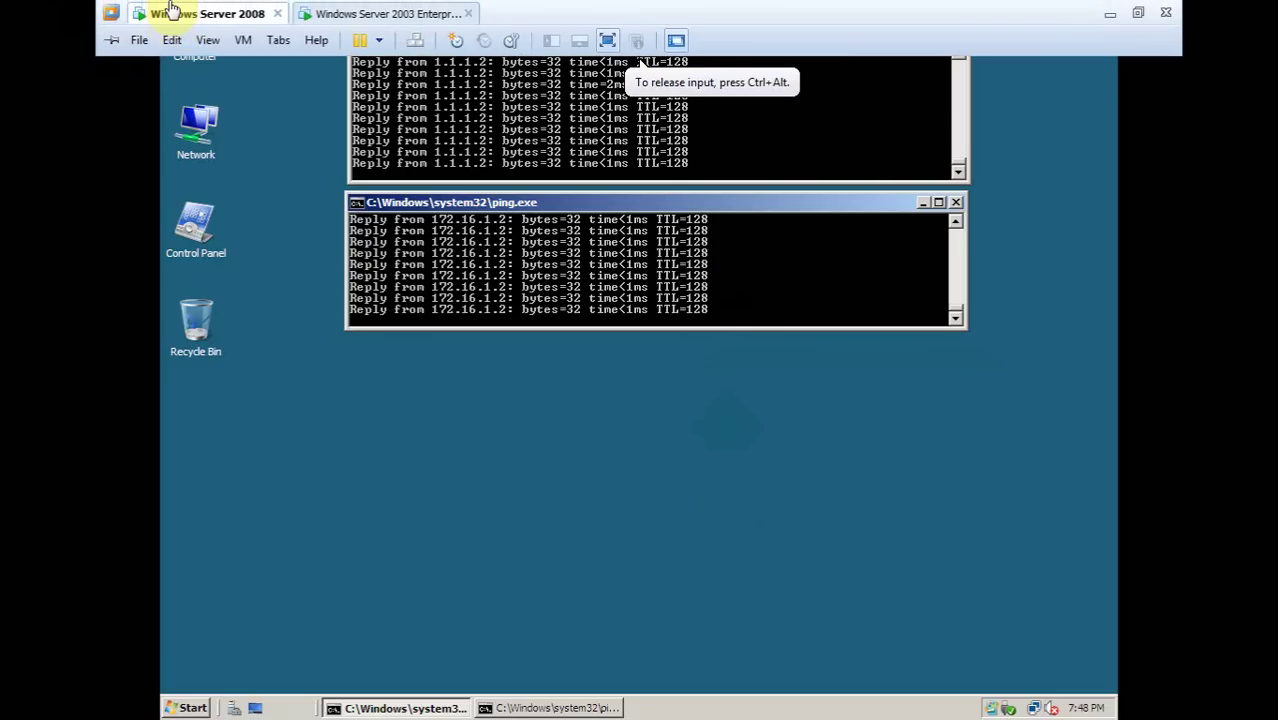
{"action": "left_click", "coordinate": [114, 41]}
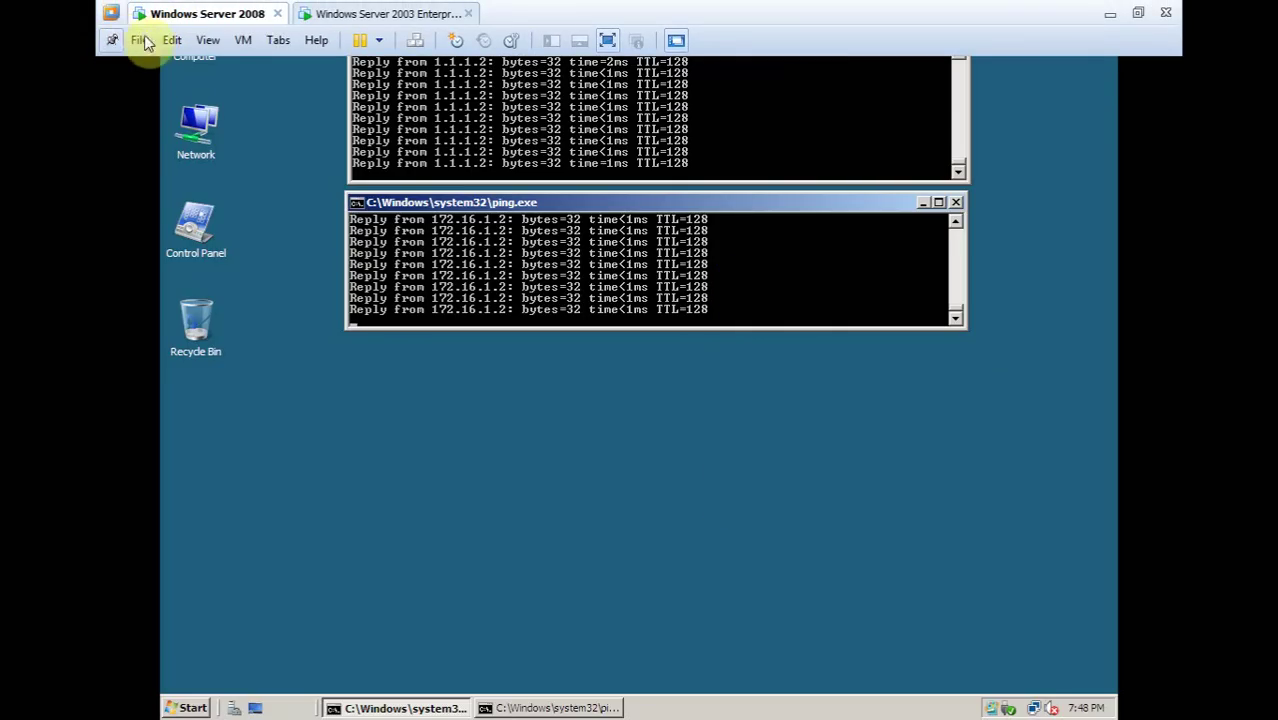
{"action": "left_click", "coordinate": [336, 13]}
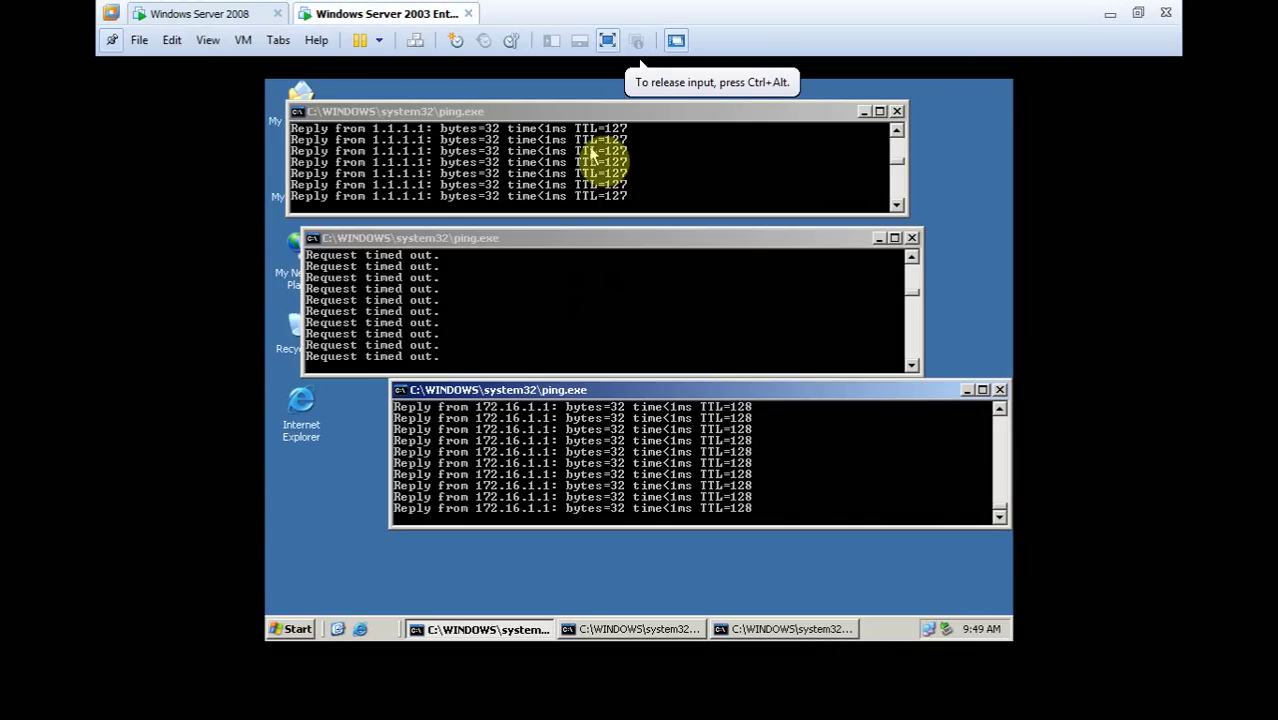
{"action": "left_click", "coordinate": [528, 168]}
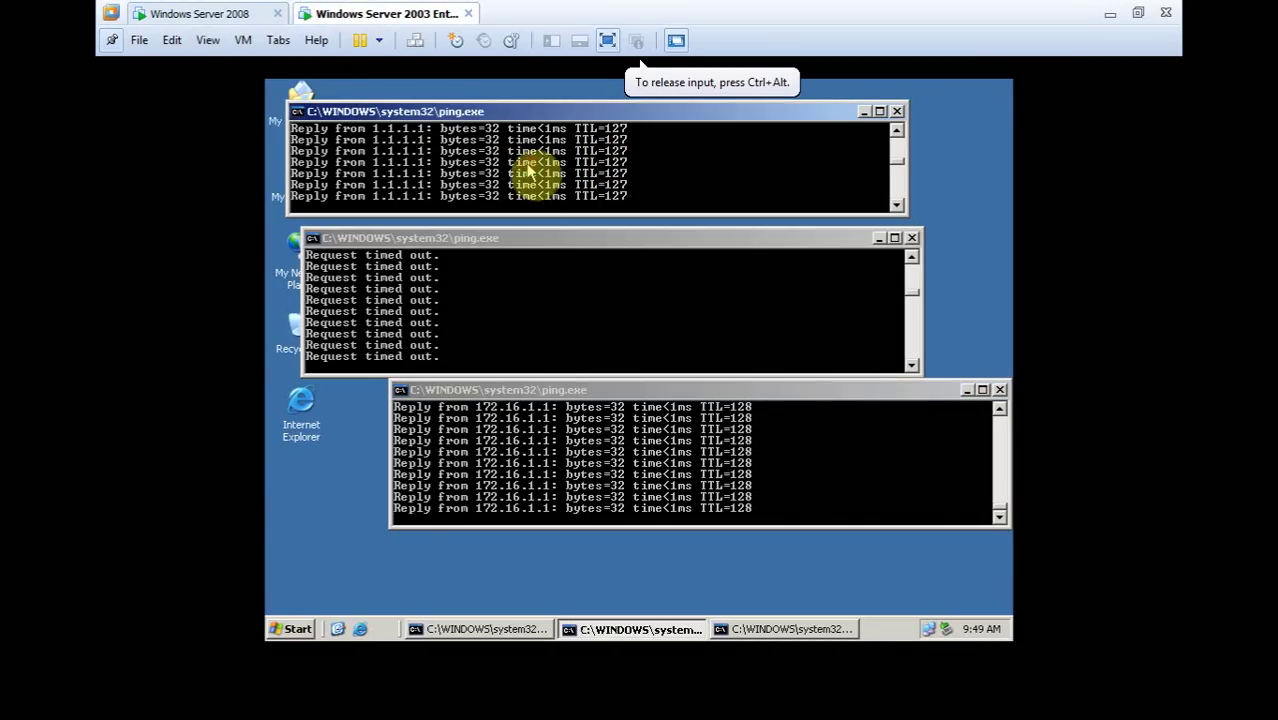
{"action": "left_click", "coordinate": [212, 14]}
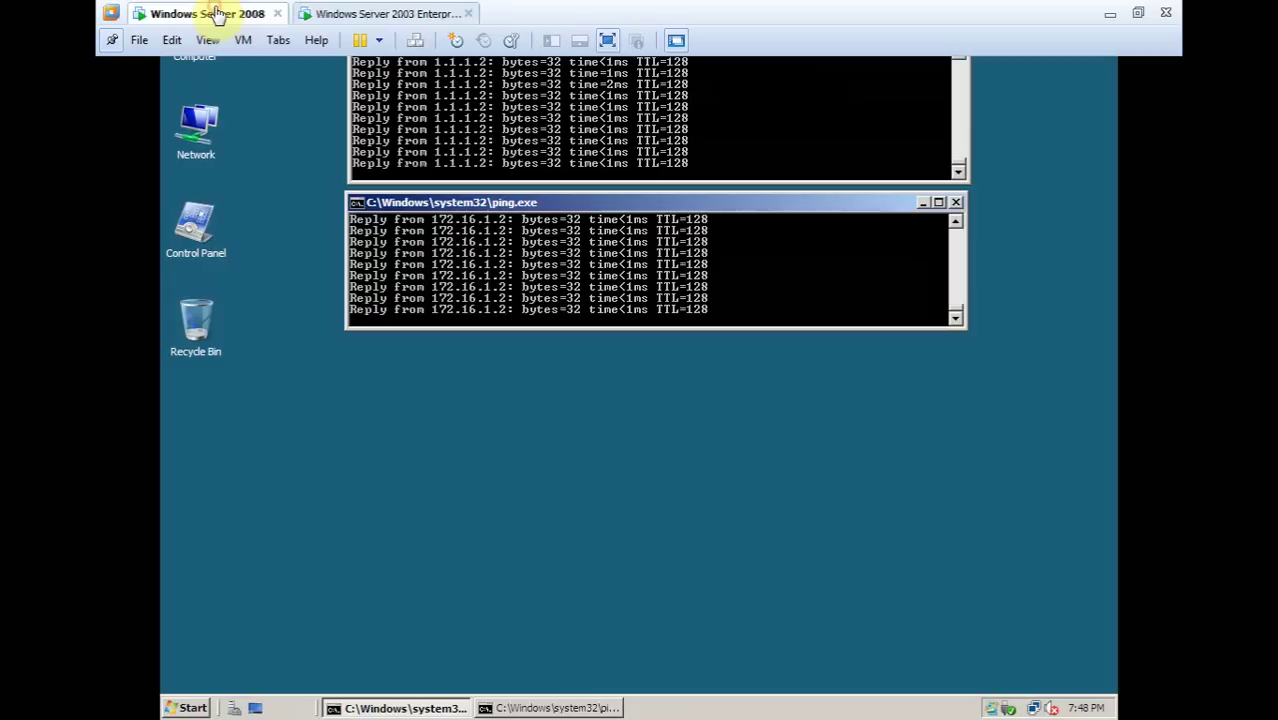
{"action": "left_click", "coordinate": [338, 13]}
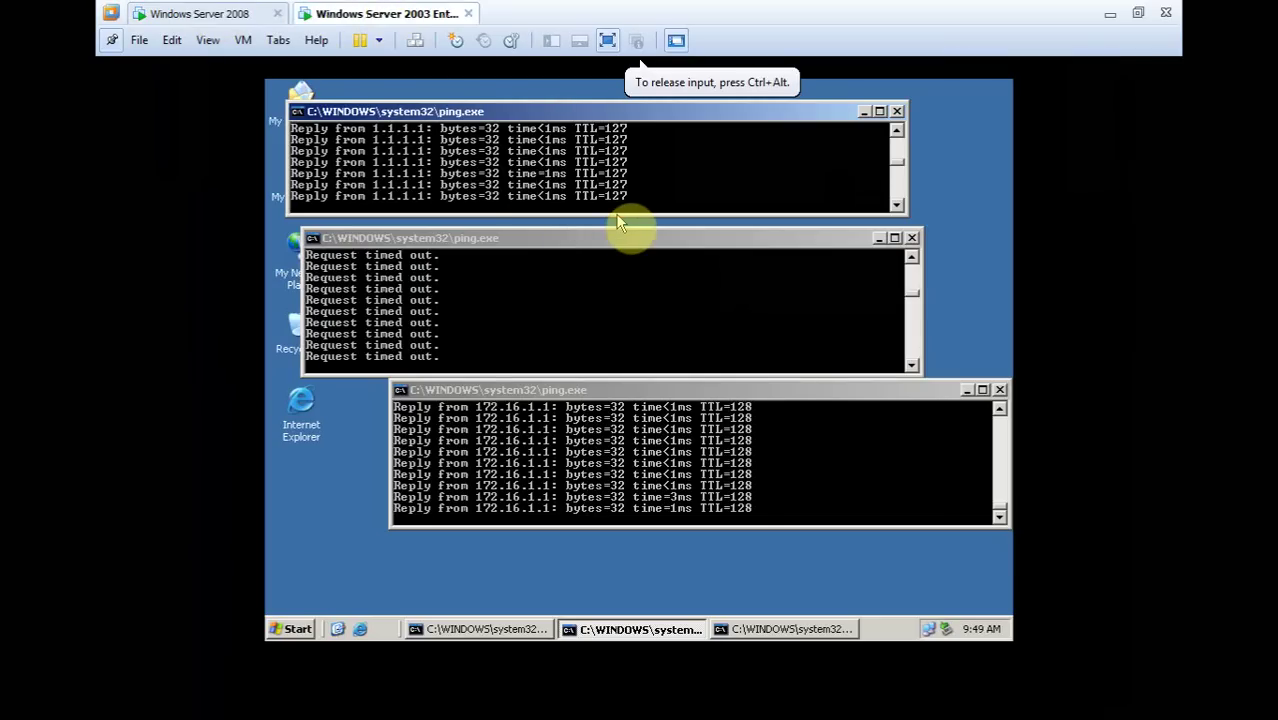
{"action": "left_click", "coordinate": [560, 310]}
{"action": "left_click", "coordinate": [570, 170]}
- Take the virtual machines out of full-screen mode and check the three running ping windows on the host desktop
{"action": "left_click", "coordinate": [1138, 13]}
{"action": "left_click", "coordinate": [548, 192]}
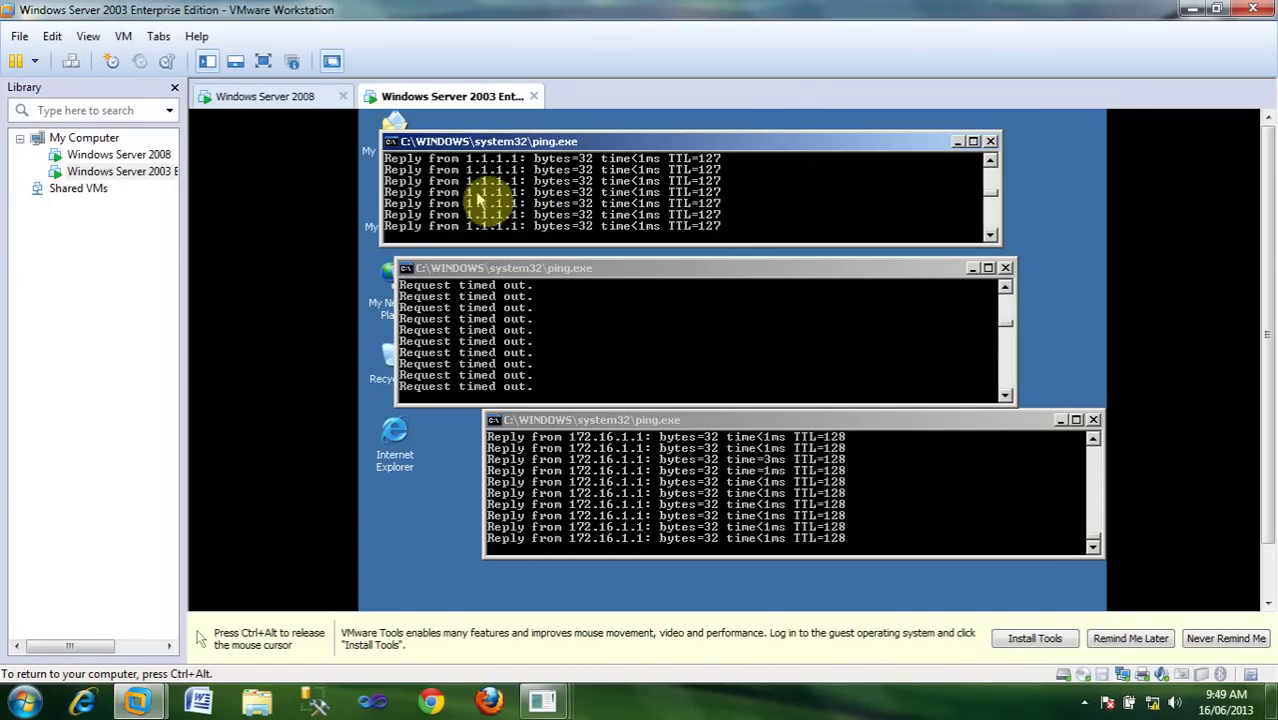
{"action": "key", "text": "ctrl+alt"}
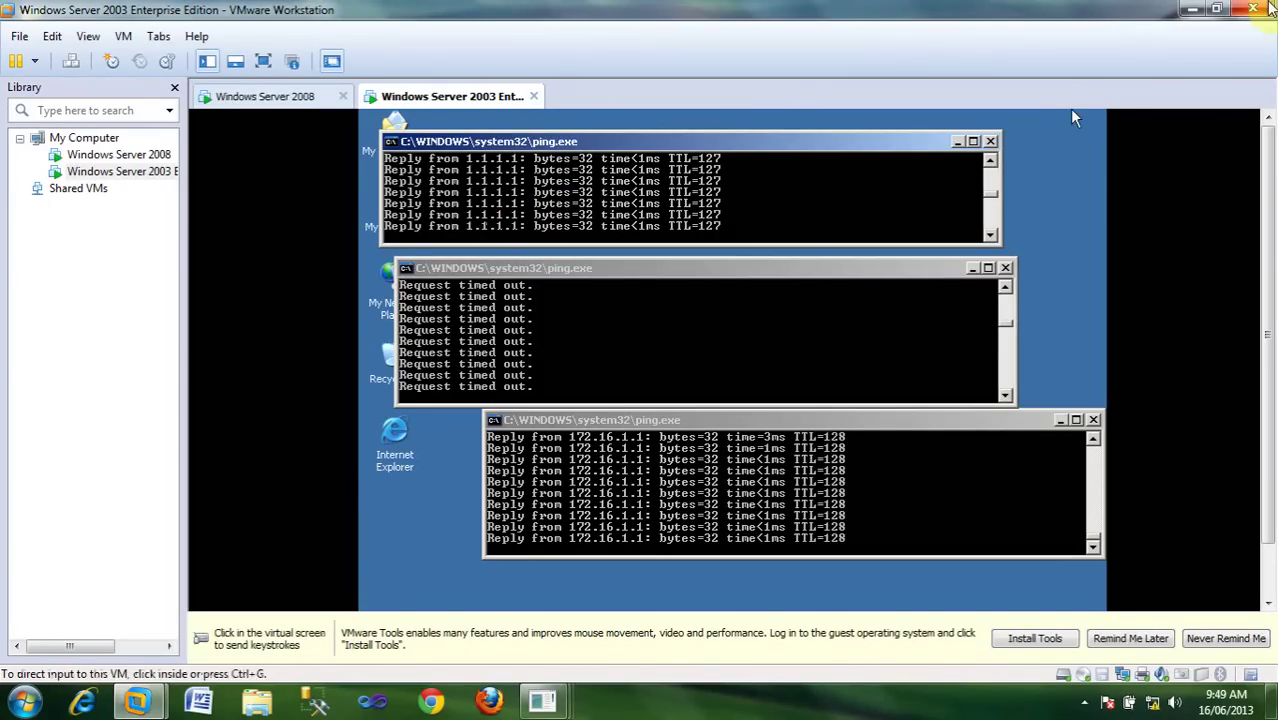
{"action": "left_click", "coordinate": [1203, 10]}
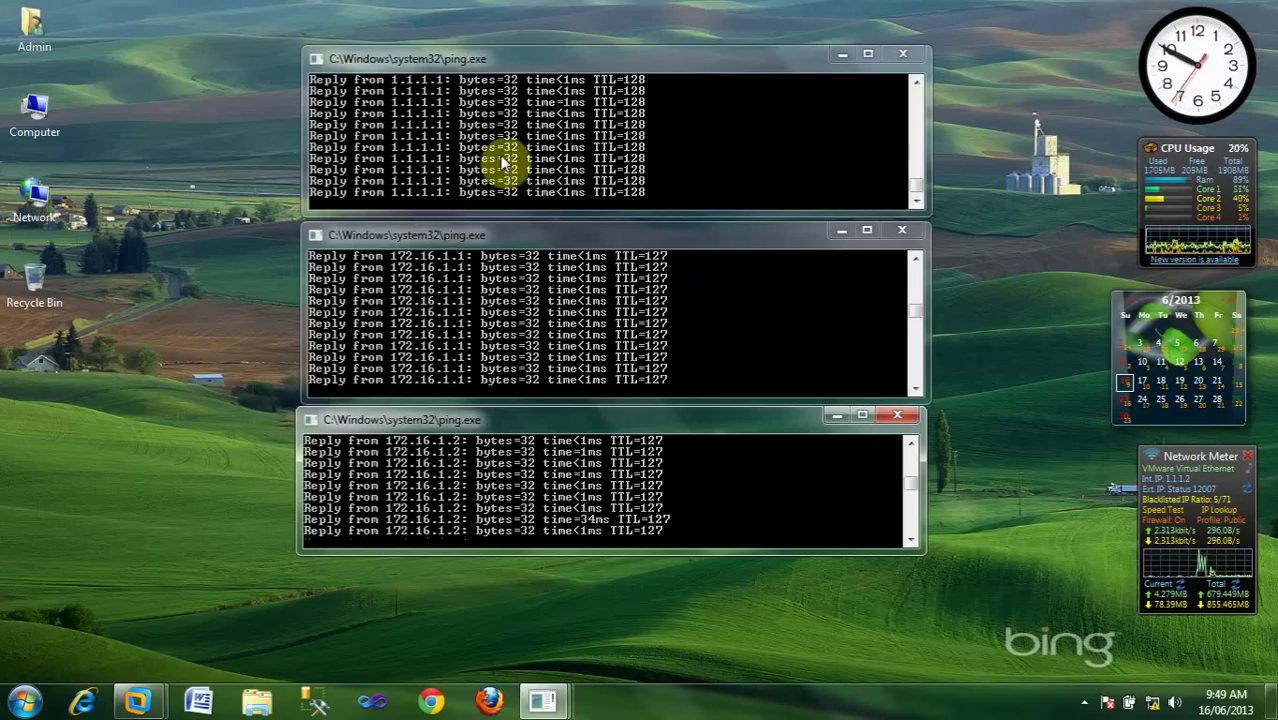
{"action": "left_click", "coordinate": [198, 203]}
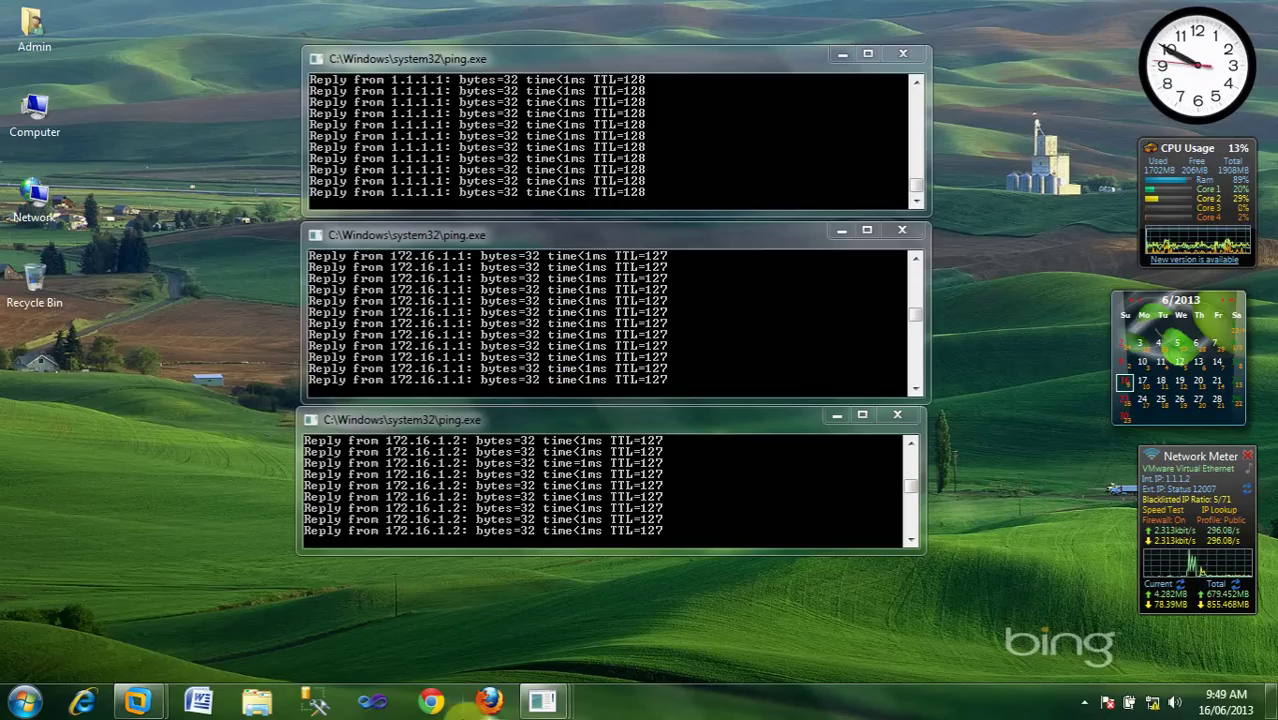
{"action": "mouse_move", "coordinate": [543, 700]}
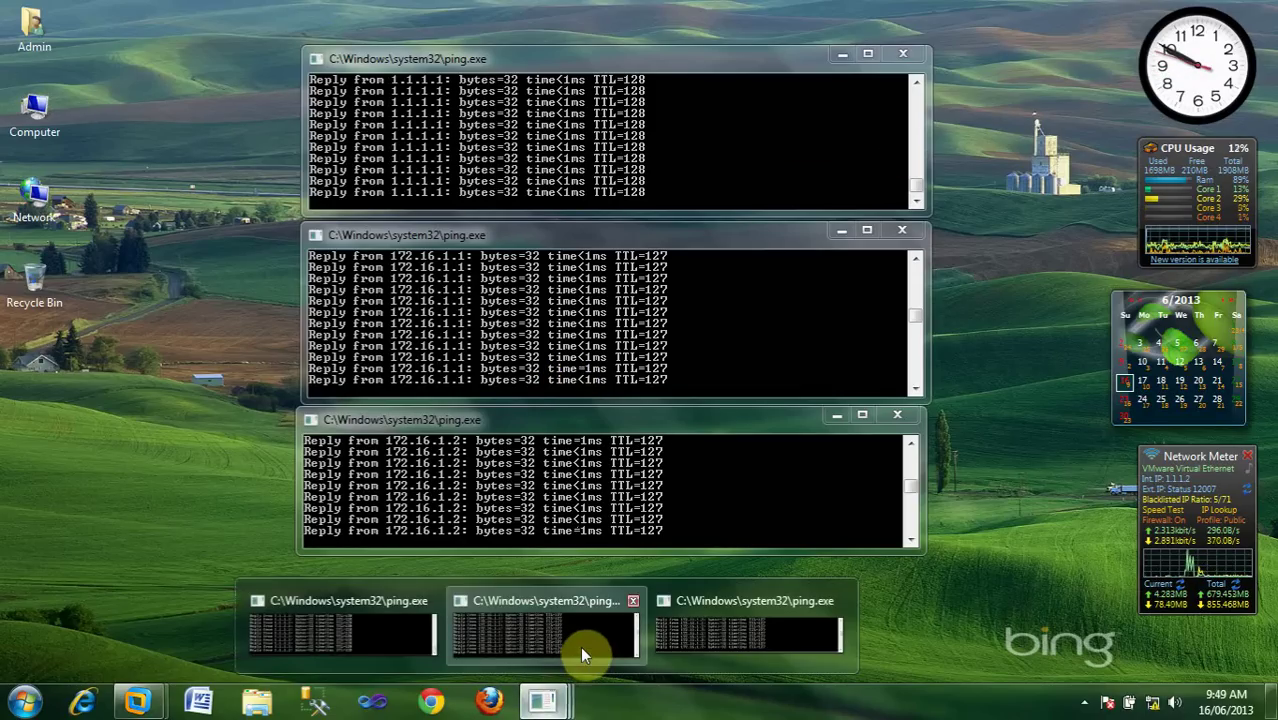
{"action": "left_click", "coordinate": [580, 646]}
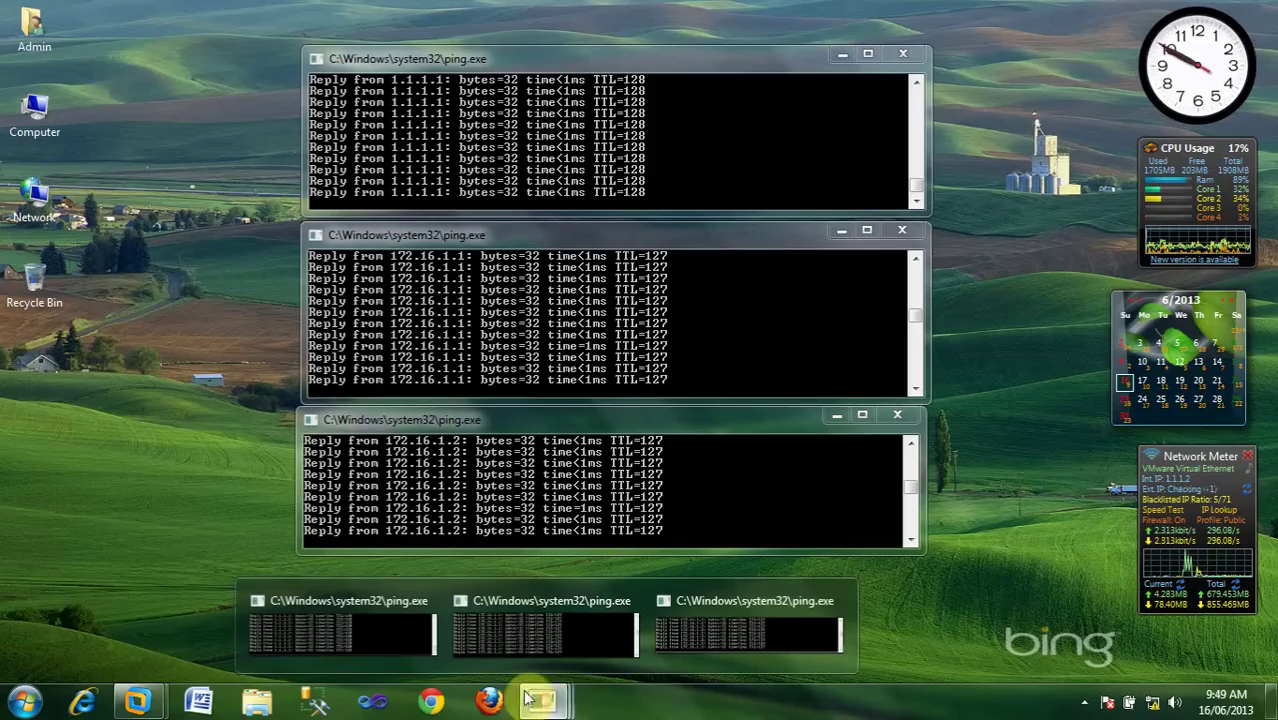
- Return to VMware Workstation and recheck the ping windows on both server virtual machines, ending on Windows Server 2003
{"action": "mouse_move", "coordinate": [137, 700]}
{"action": "left_click", "coordinate": [256, 617]}
{"action": "left_click", "coordinate": [598, 346]}
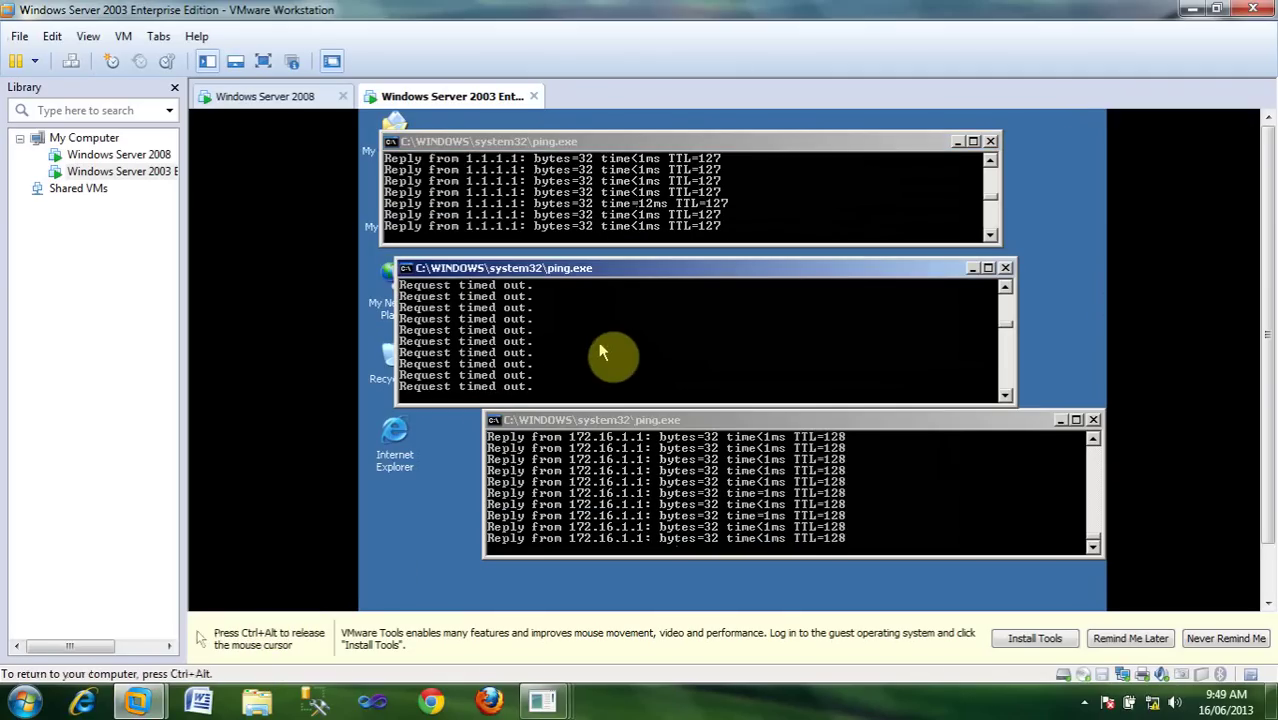
{"action": "key", "text": "ctrl+alt"}
{"action": "left_click", "coordinate": [316, 96]}
{"action": "left_click", "coordinate": [508, 470]}
{"action": "key", "text": "ctrl+alt"}
{"action": "left_click", "coordinate": [450, 96]}
{"action": "left_click", "coordinate": [456, 287]}
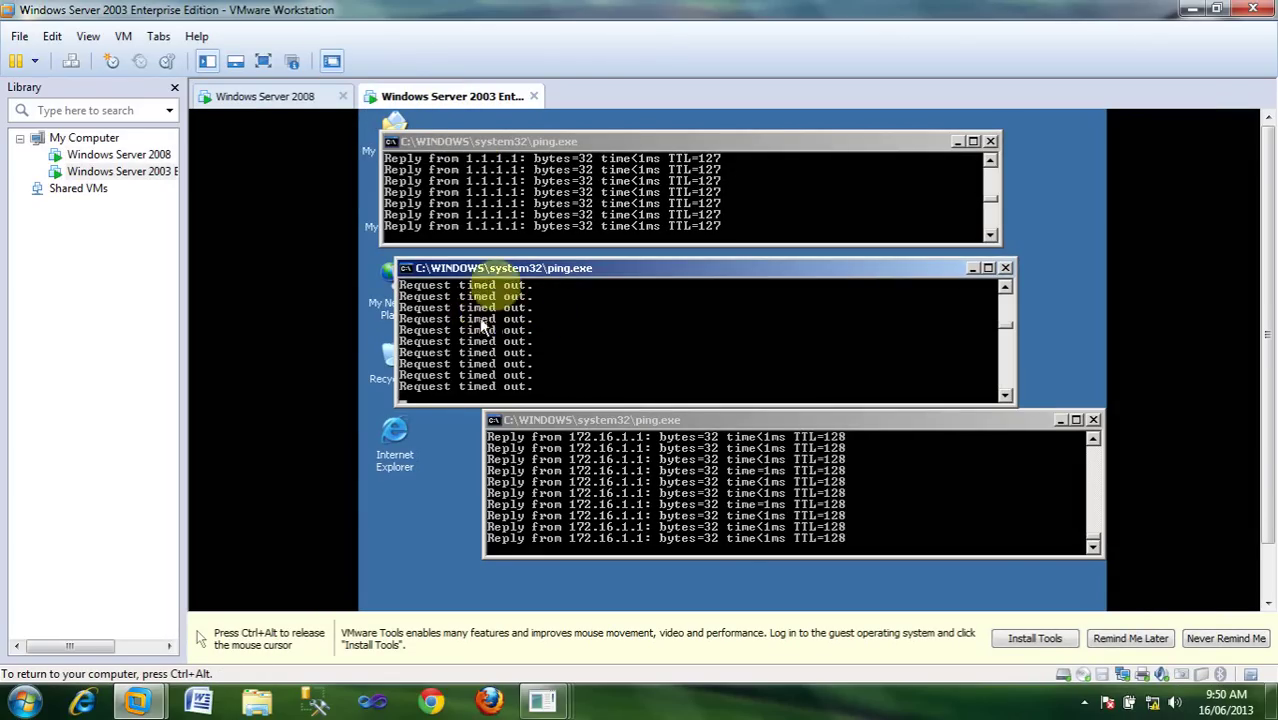
- Create a new folder named "win 2003" on the Windows Server 2003 desktop
{"action": "key", "text": "ctrl+alt"}
{"action": "scroll", "coordinate": [1264, 371], "scroll_direction": "down", "scroll_amount": 2}
{"action": "left_click", "coordinate": [735, 386]}
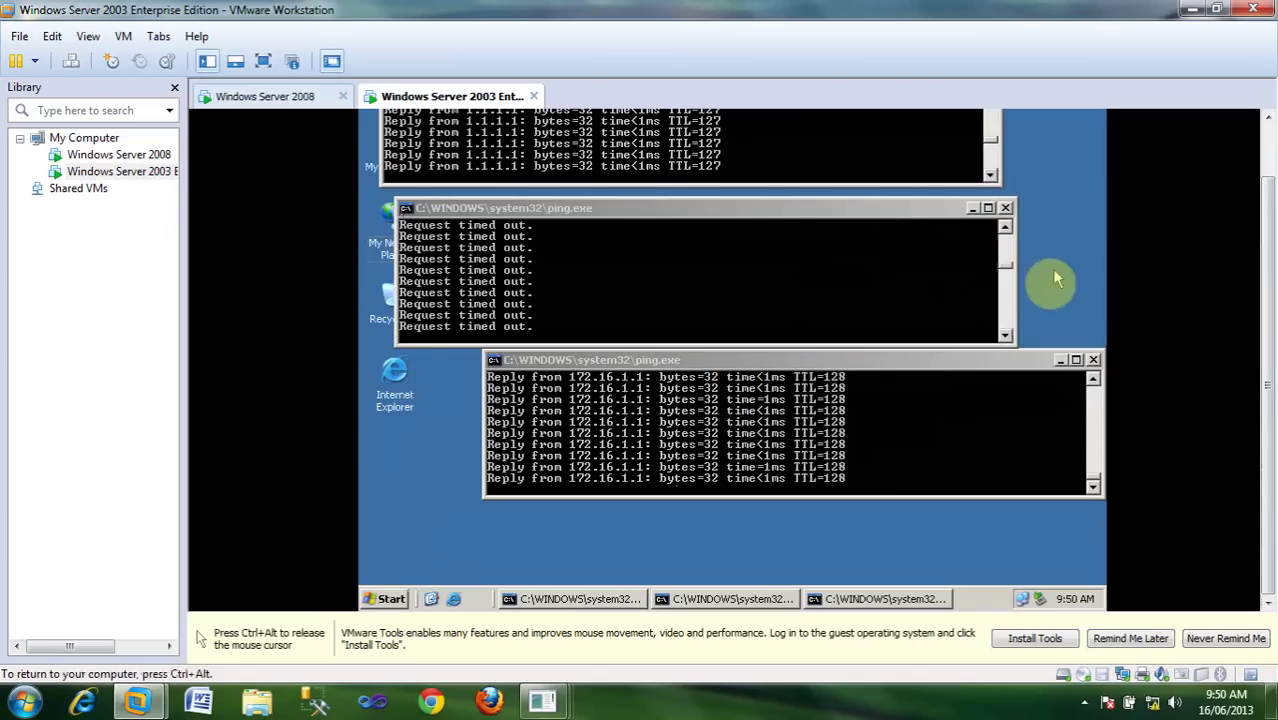
{"action": "right_click", "coordinate": [586, 548]}
{"action": "mouse_move", "coordinate": [660, 502]}
{"action": "left_click", "coordinate": [752, 370]}
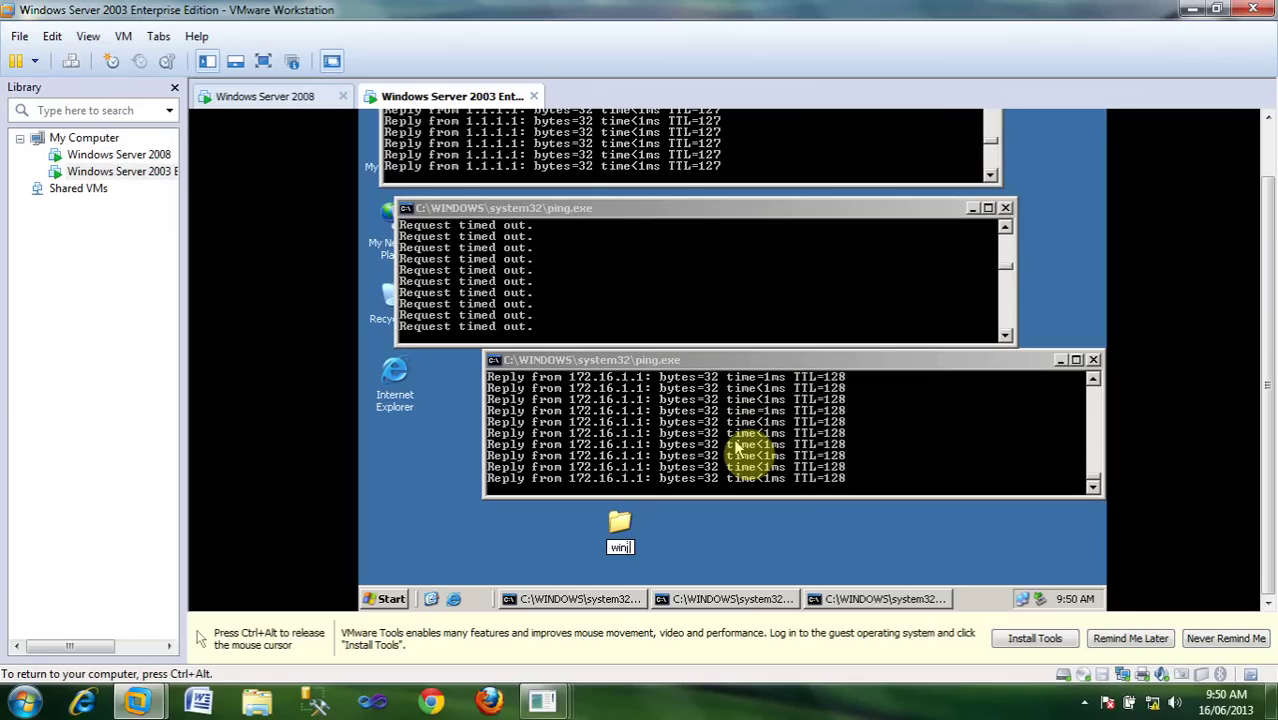
{"action": "key", "text": "BackSpace"}
{"action": "type", "text": "3"}
{"action": "key", "text": "Return"}
- Add Everyone to the security permissions of the "win 2003" folder with Full Control allowed, and apply the change
{"action": "right_click", "coordinate": [617, 527]}
{"action": "left_click", "coordinate": [682, 361]}
{"action": "left_click", "coordinate": [540, 150]}
{"action": "left_click", "coordinate": [634, 300]}
{"action": "type", "text": "e"}
{"action": "left_click", "coordinate": [730, 339]}
{"action": "left_click", "coordinate": [644, 348]}
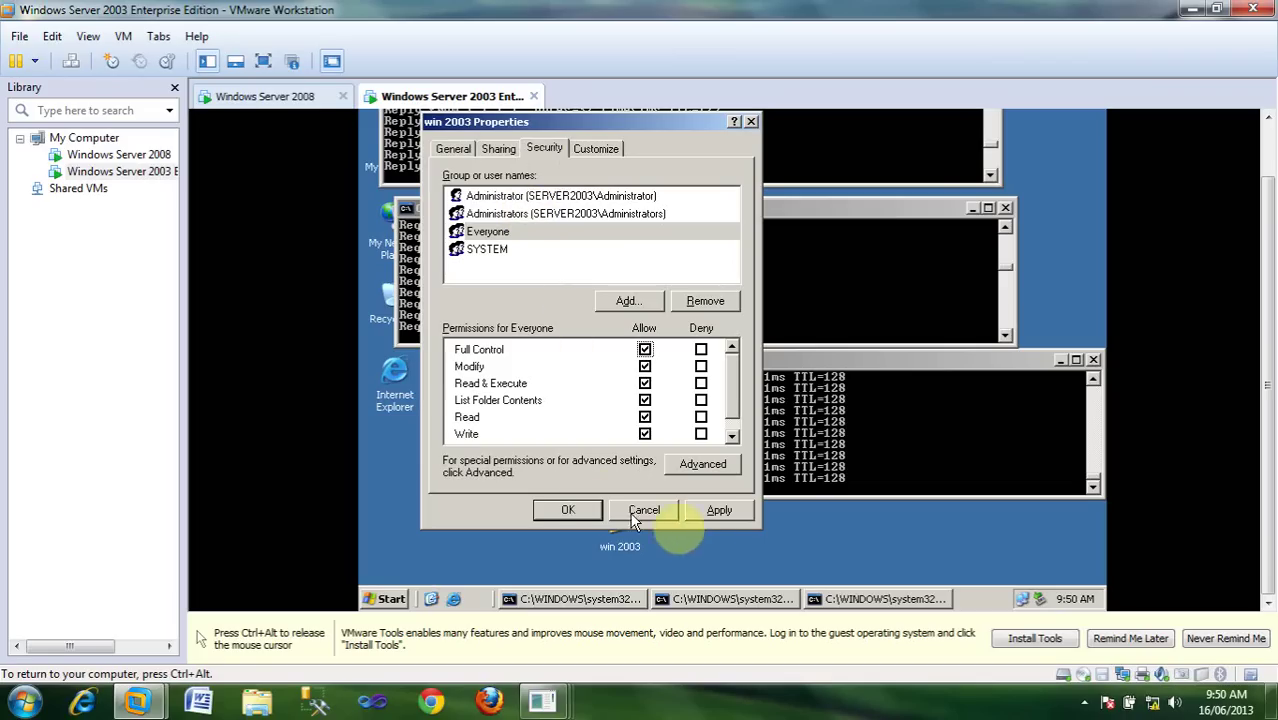
{"action": "left_click", "coordinate": [718, 510]}
{"action": "left_click", "coordinate": [567, 510]}
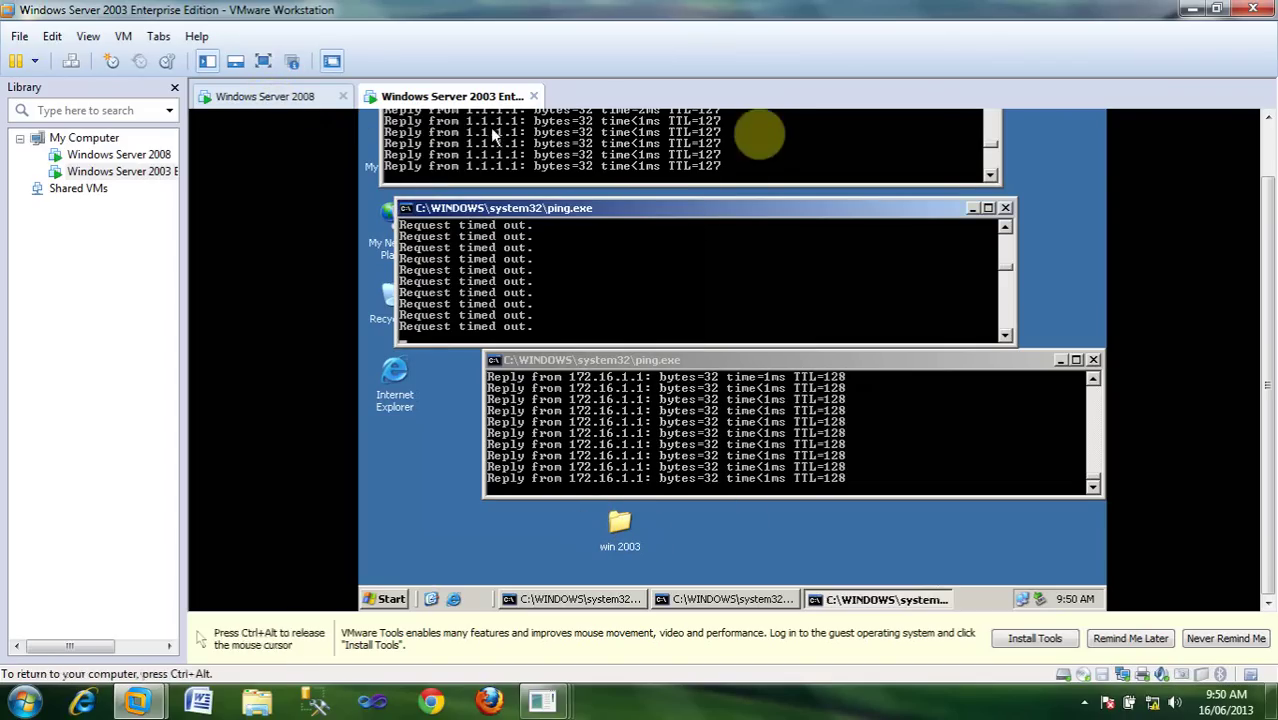
- Switch to the host desktop and open the Run dialog
{"action": "left_click", "coordinate": [1189, 10]}
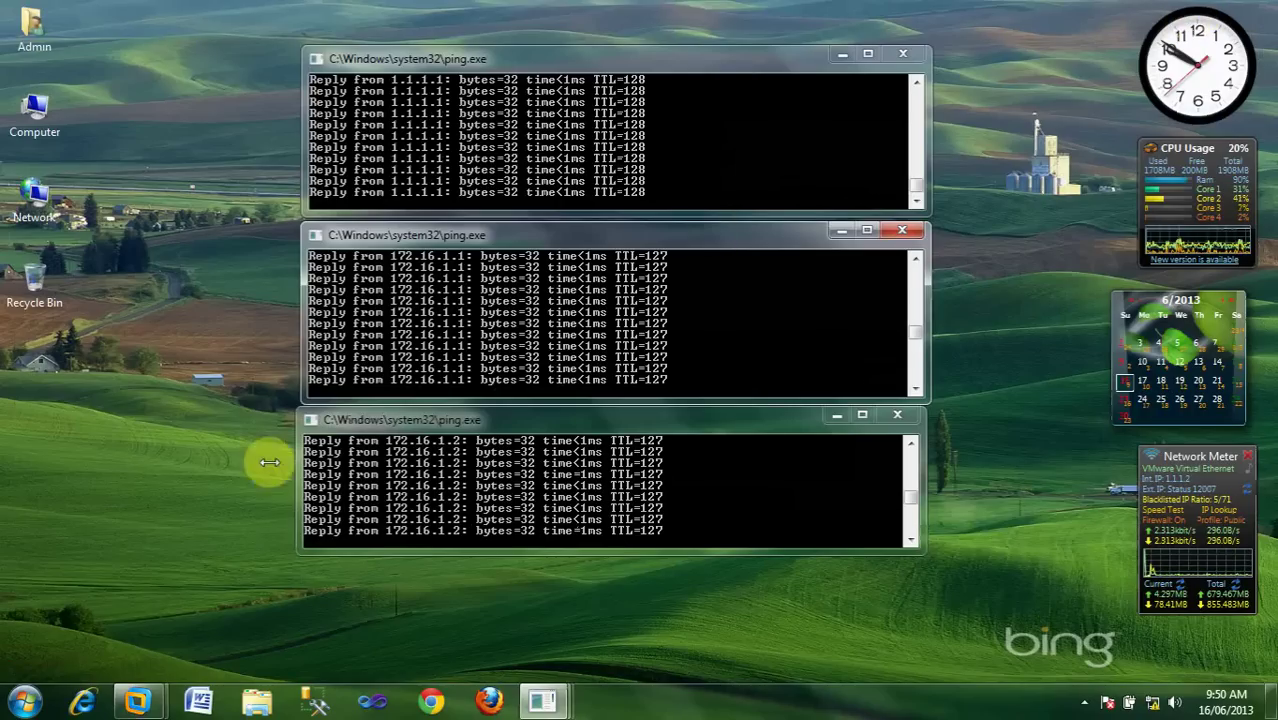
{"action": "key", "text": "super+r"}
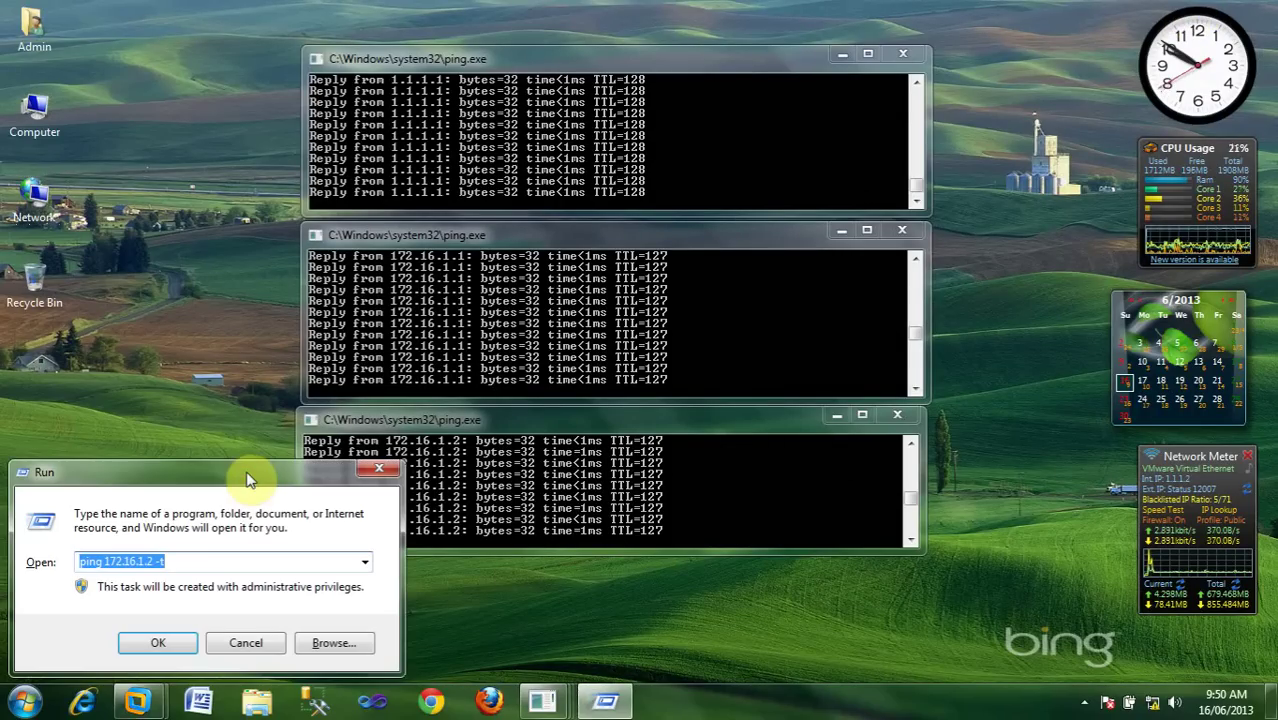